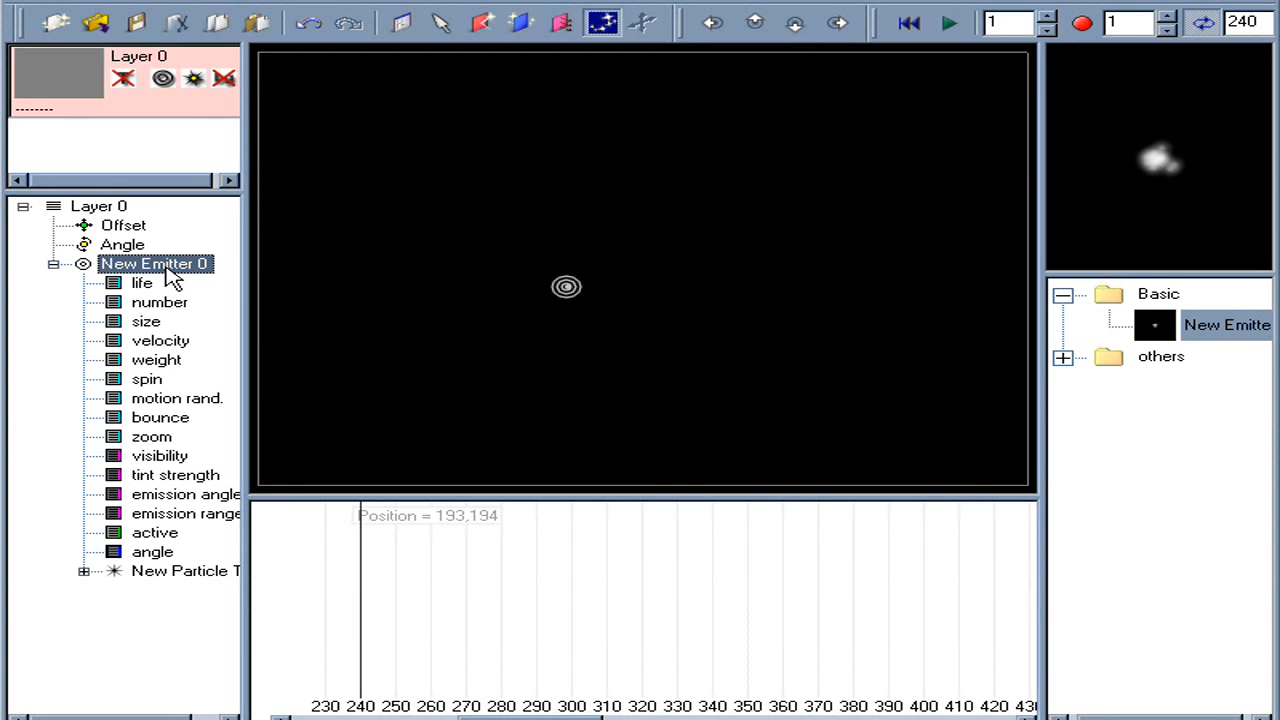
Rename the new emitter as laser and open its emitter properties.
type("laser")
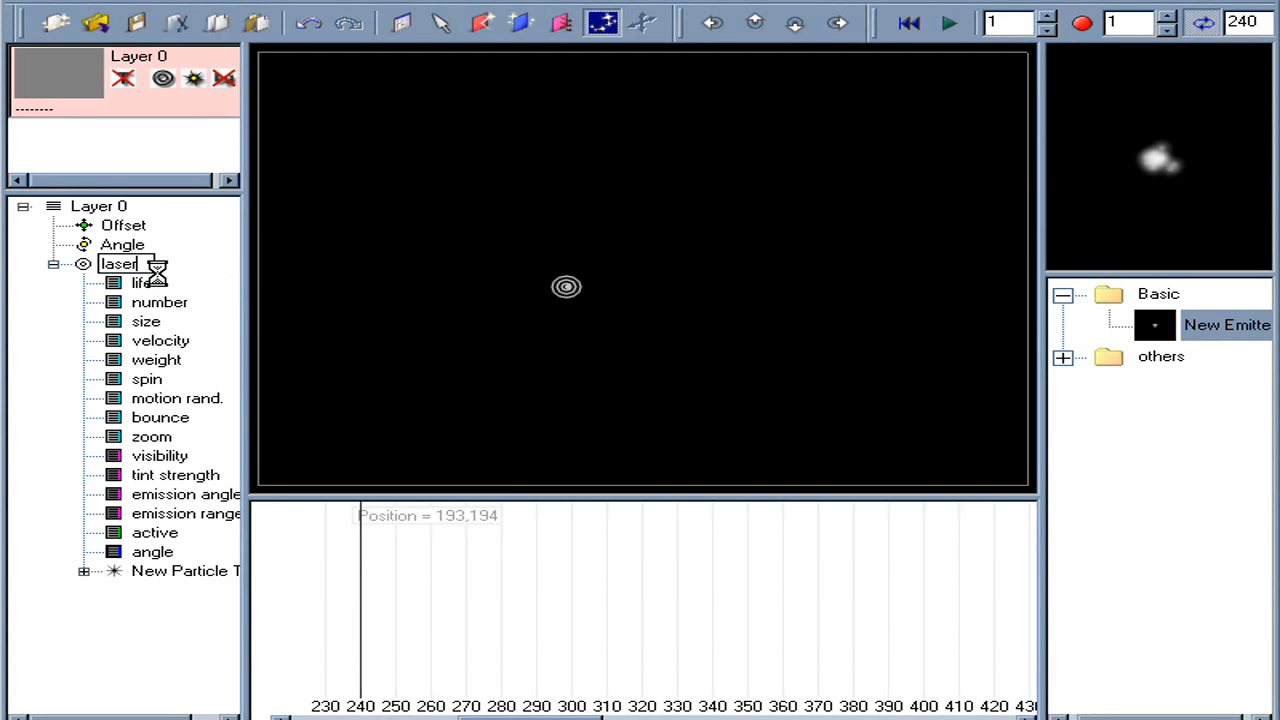
right_click(89, 284)
left_click(140, 286)
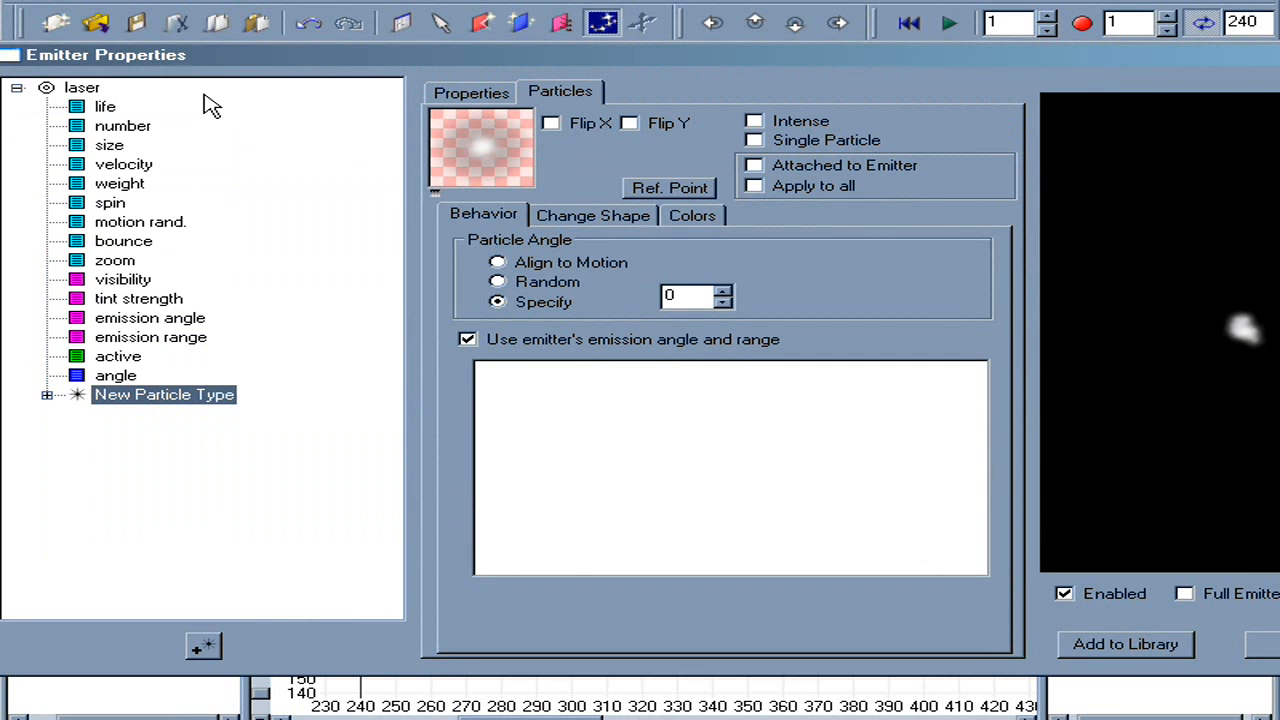
Rename the laser emitter's particle type as MainBlast.
left_click(155, 406)
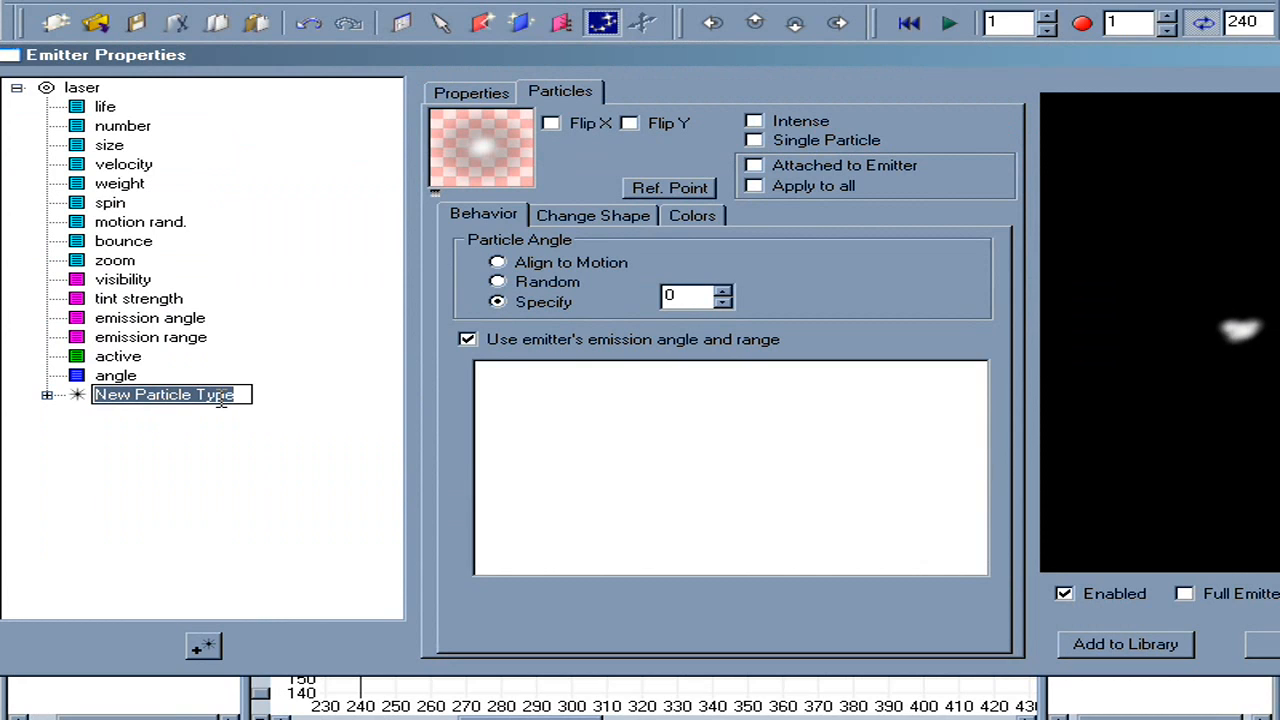
type("MainBlast")
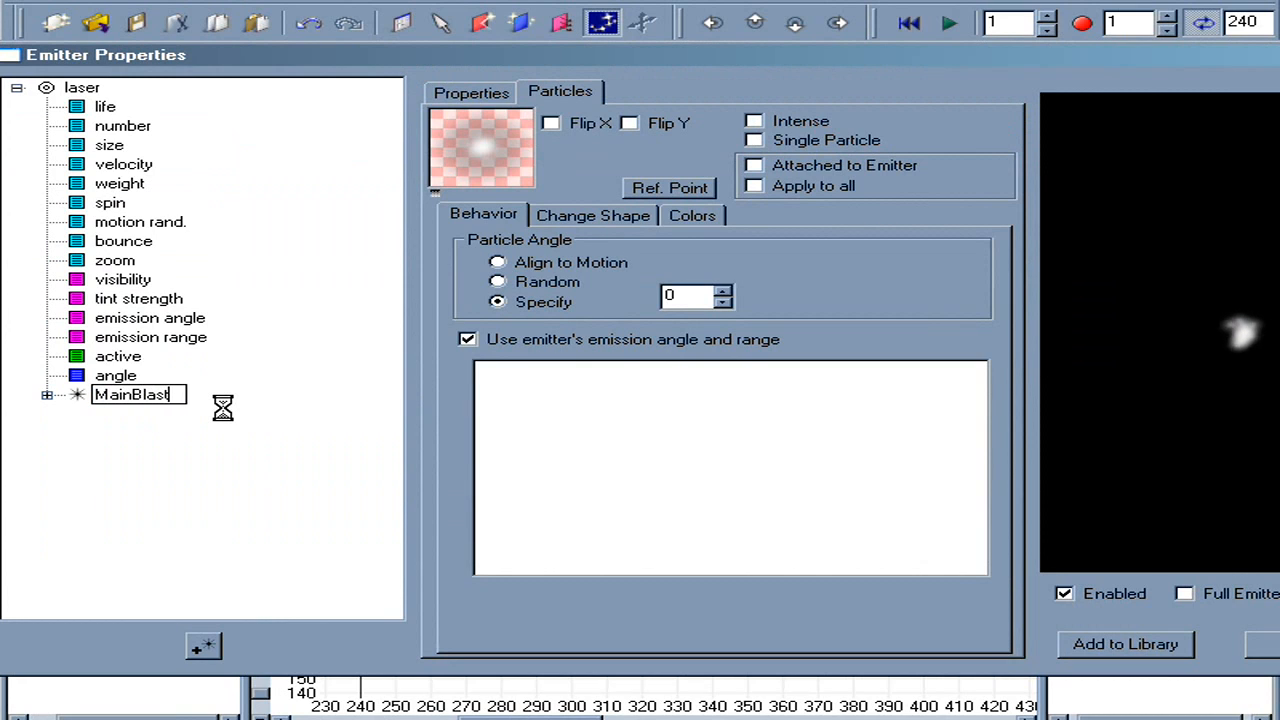
key("Return")
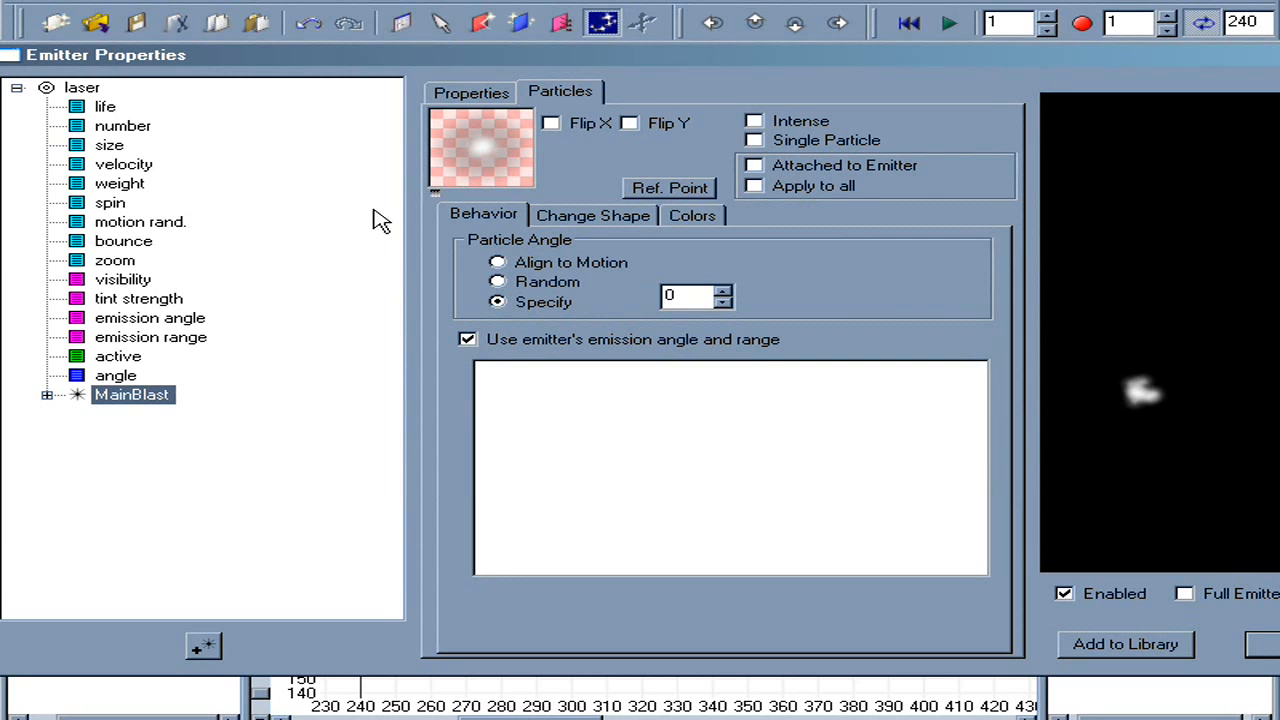
Lower the MainBlast particle life to about 6 at frame 1.
left_click(47, 395)
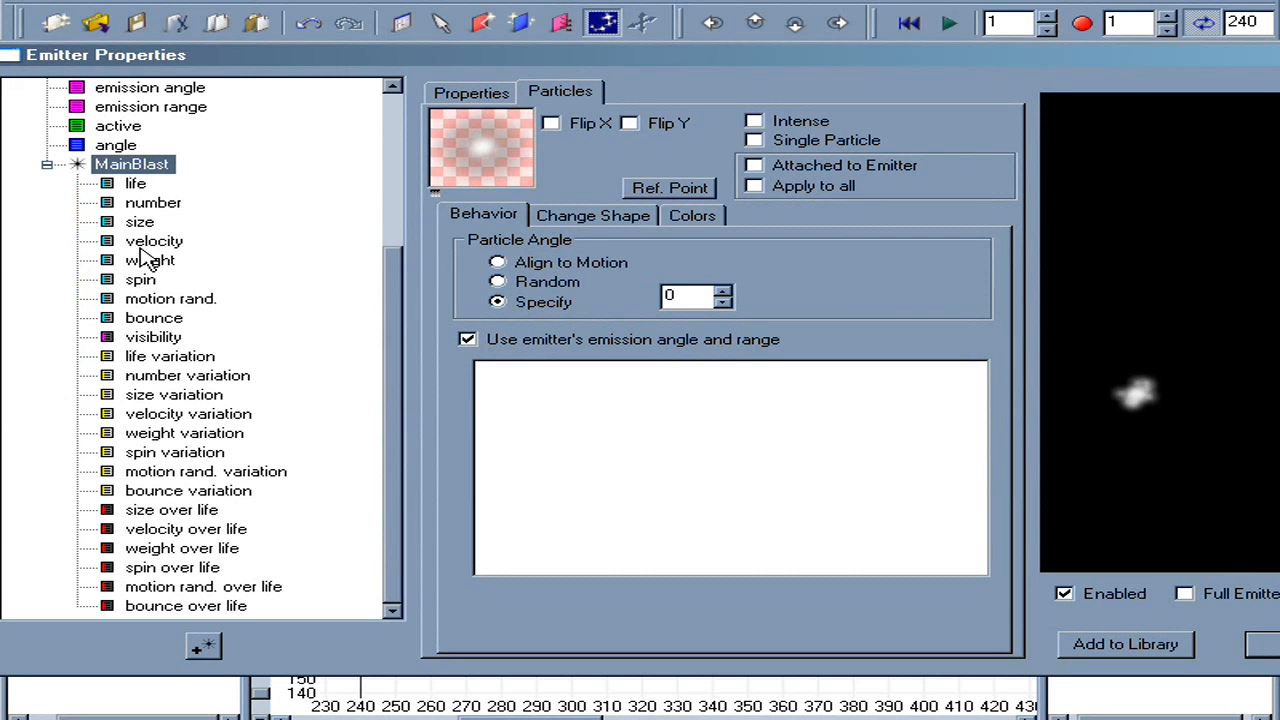
left_click(137, 185)
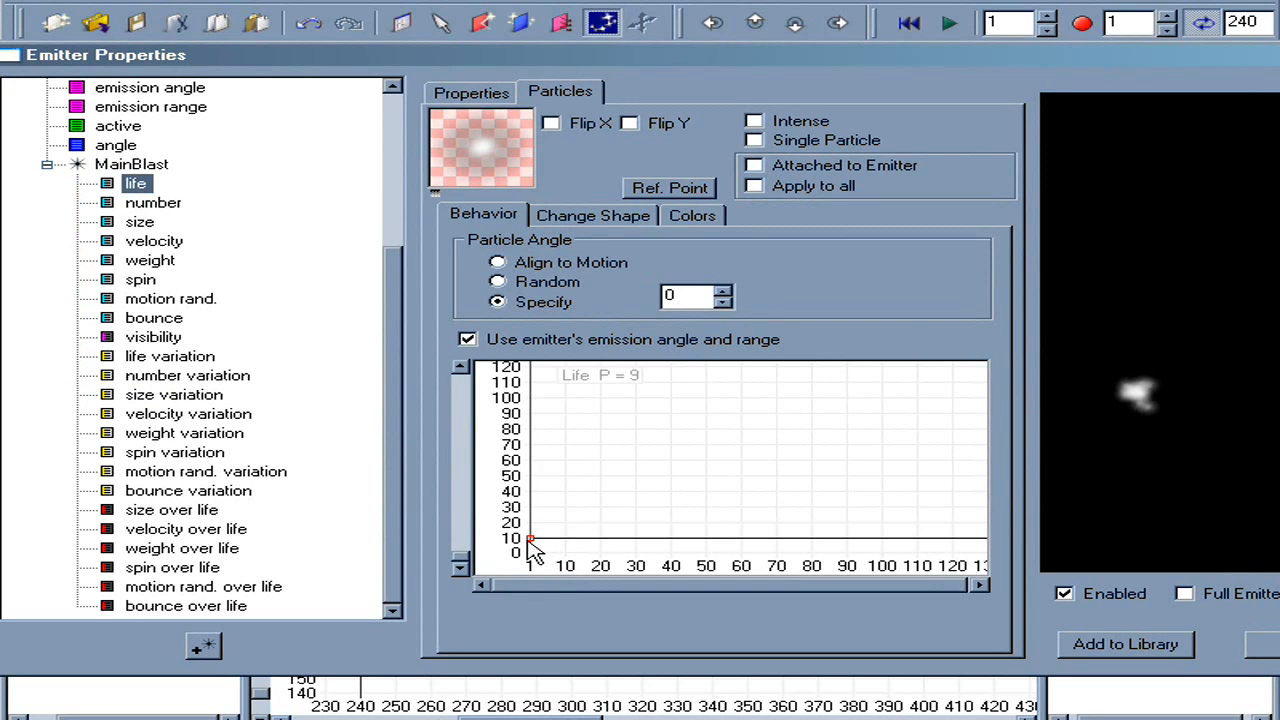
left_click_drag(529, 541, 516, 541)
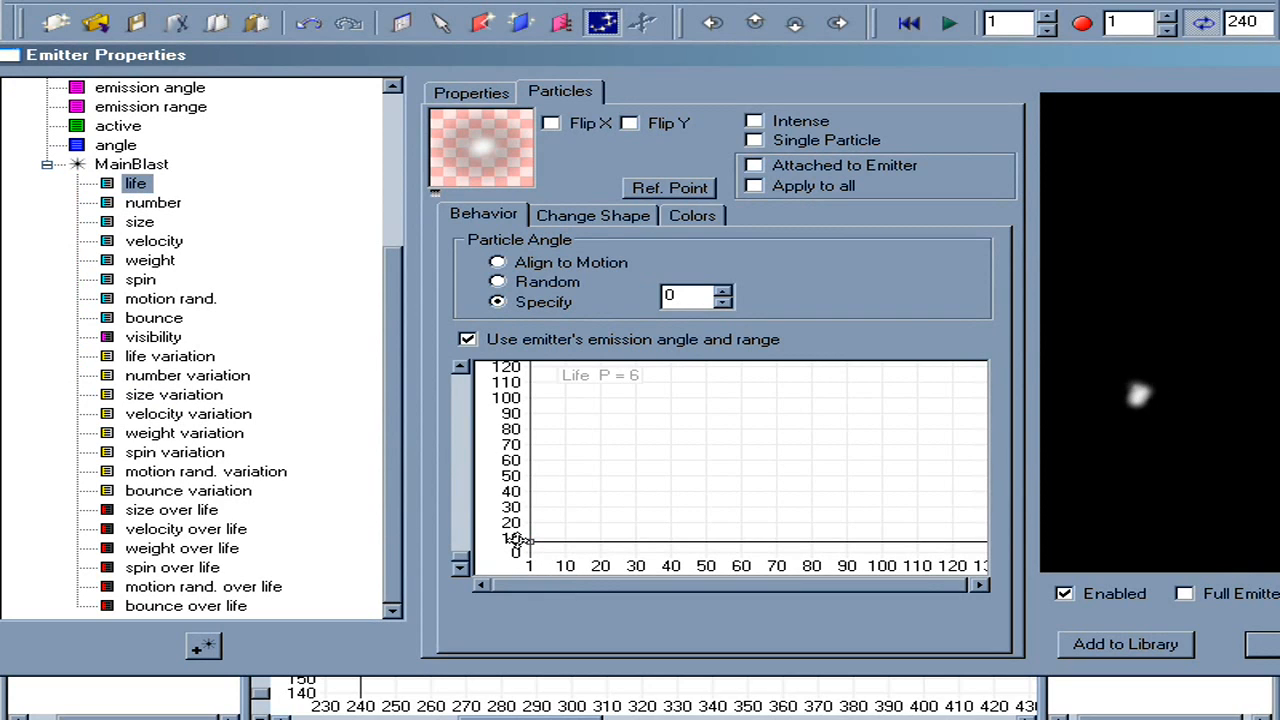
Set the MainBlast particle velocity to 2000 at frame 1.
left_click(153, 205)
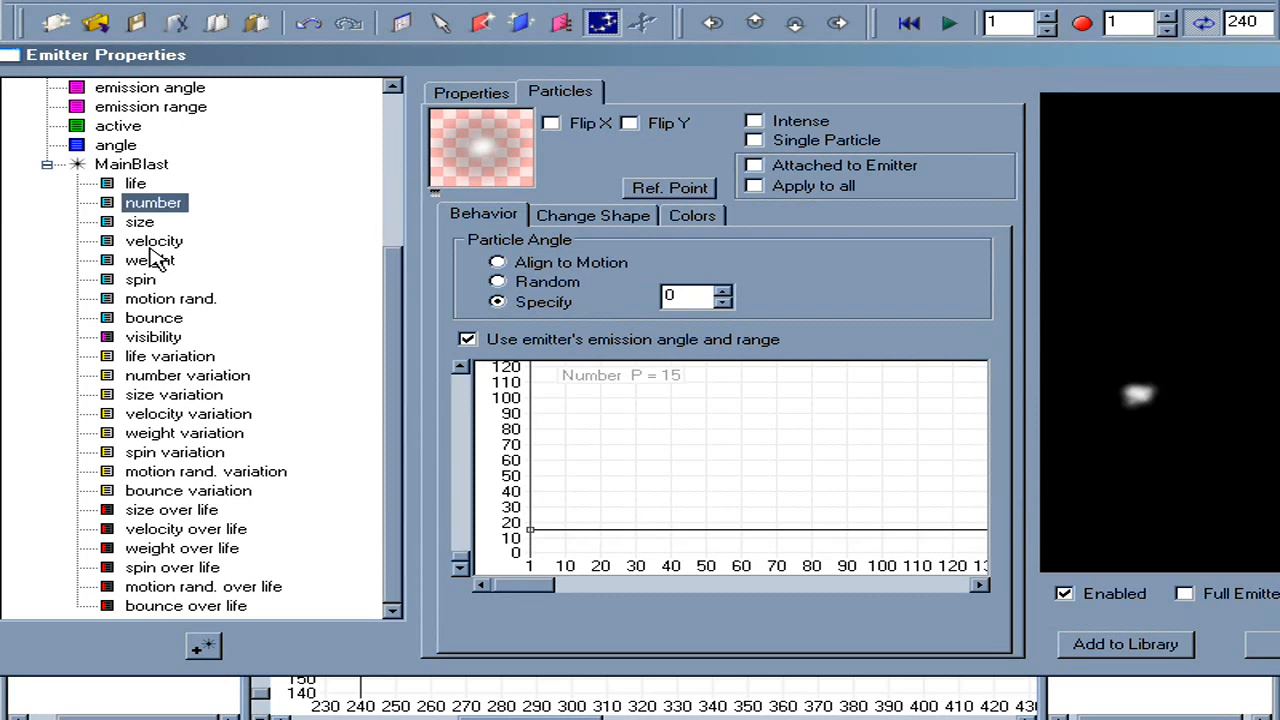
left_click(154, 242)
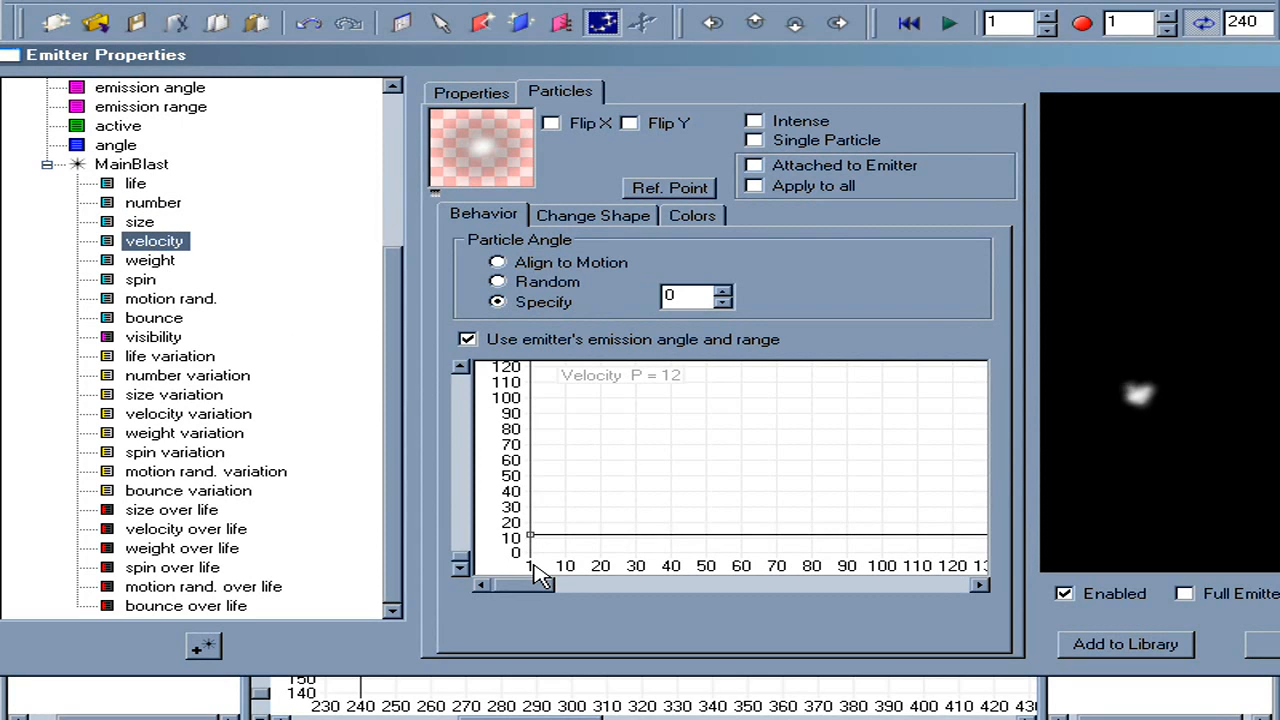
double_click(533, 567)
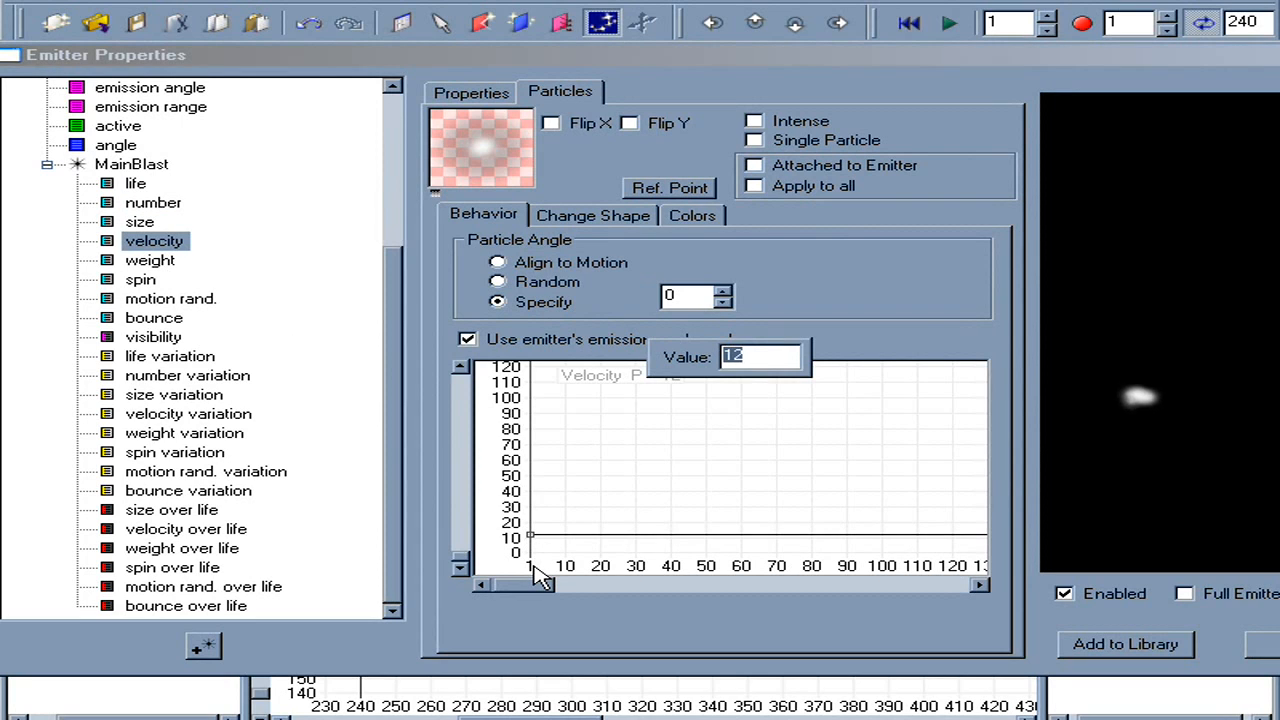
type("2000")
key("Return")
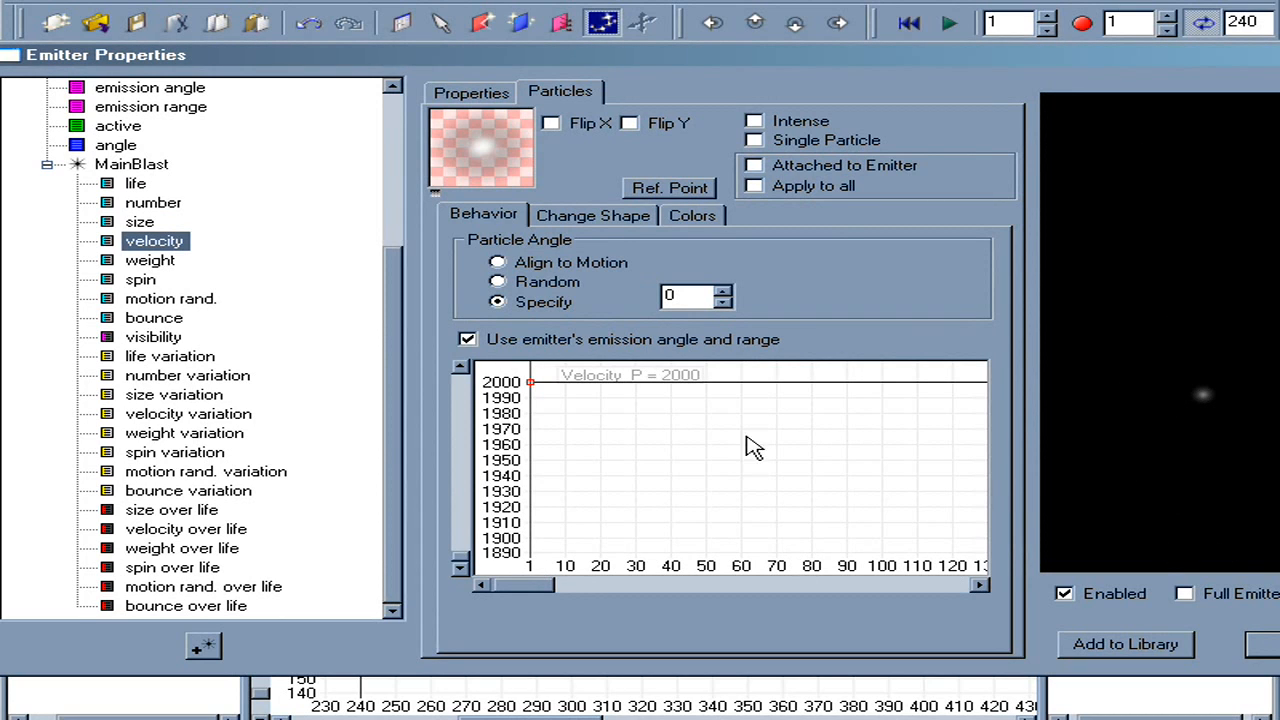
Reduce the laser emitter's emission range to 0 degrees at frame 1.
left_click_drag(394, 357, 432, 258)
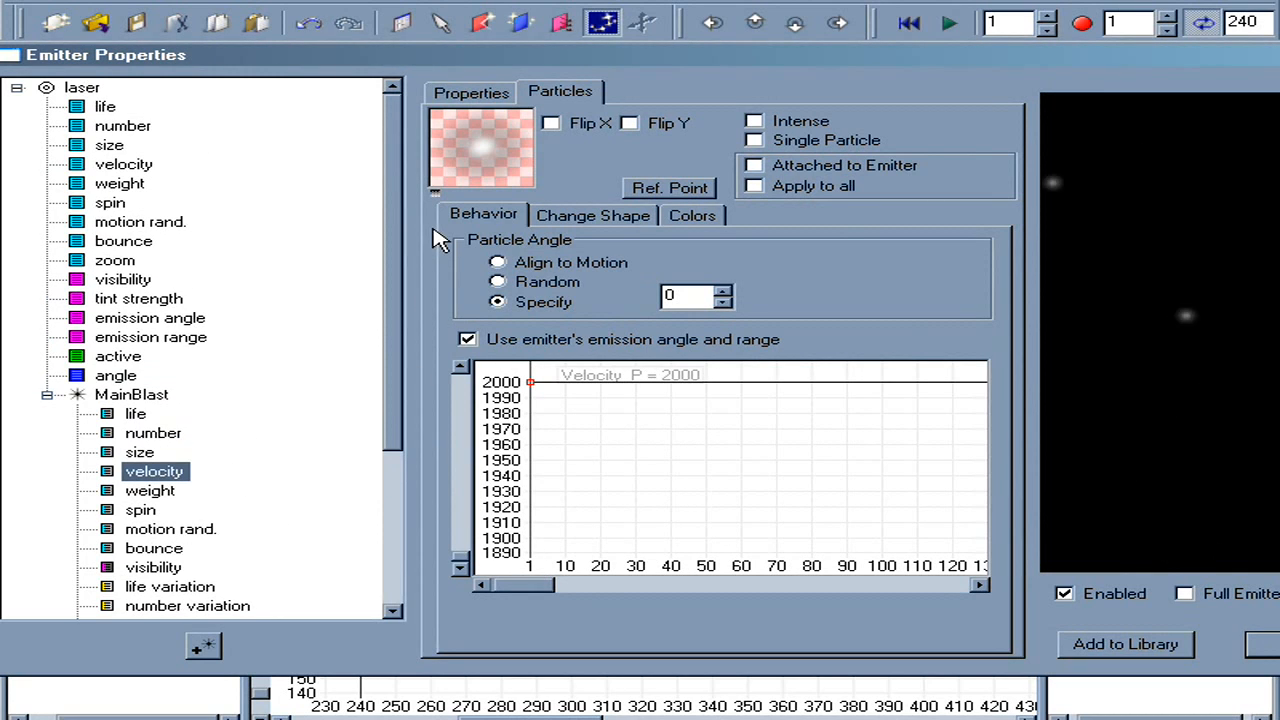
left_click(178, 320)
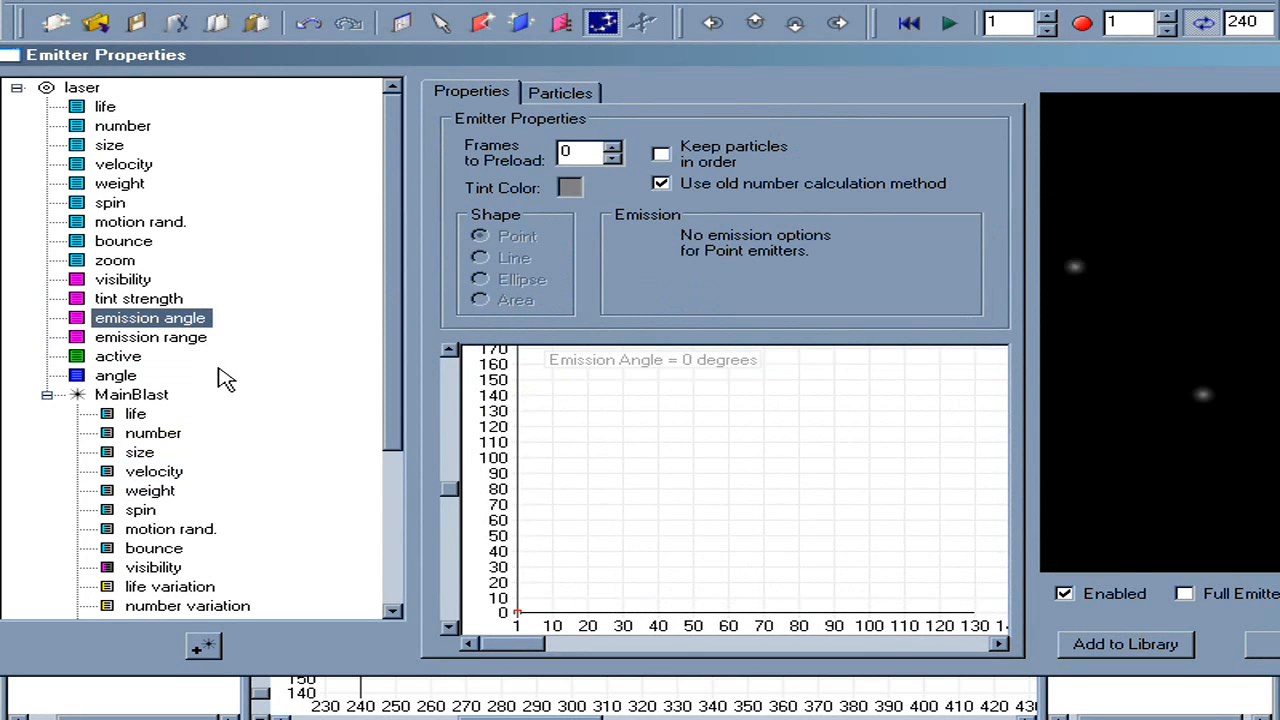
left_click(178, 338)
left_click_drag(461, 608, 443, 366)
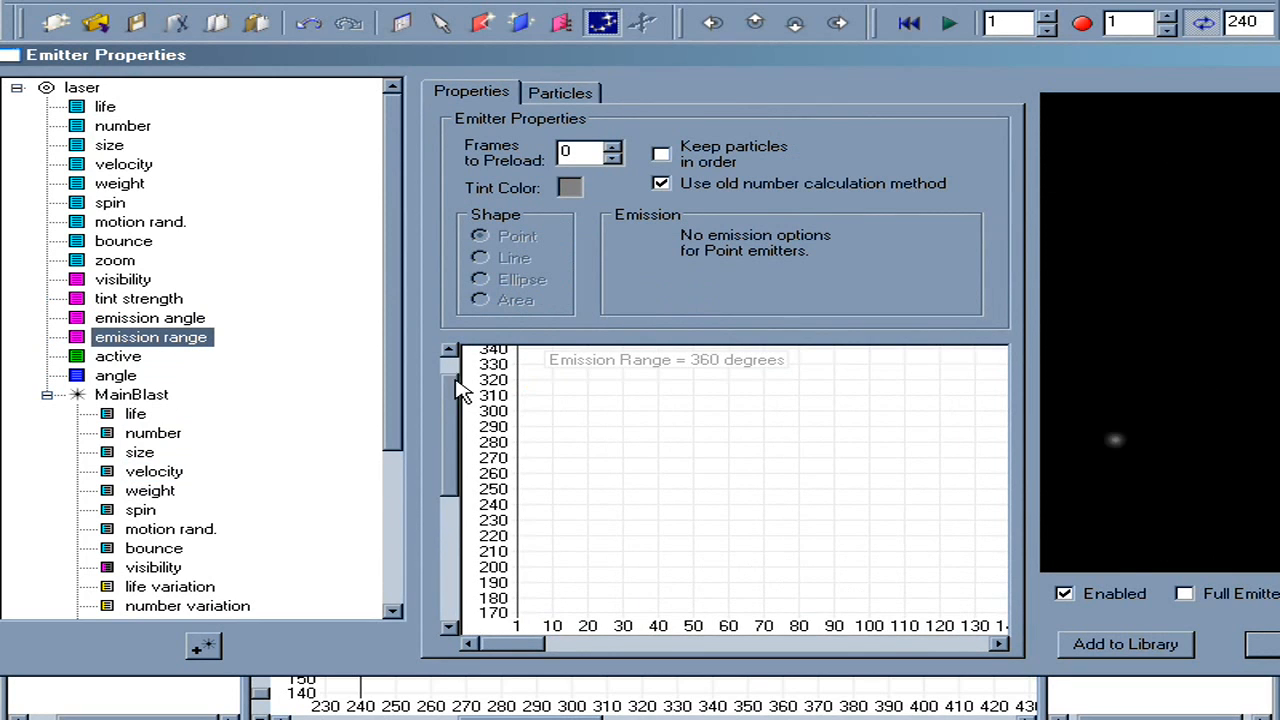
left_click_drag(526, 363, 500, 620)
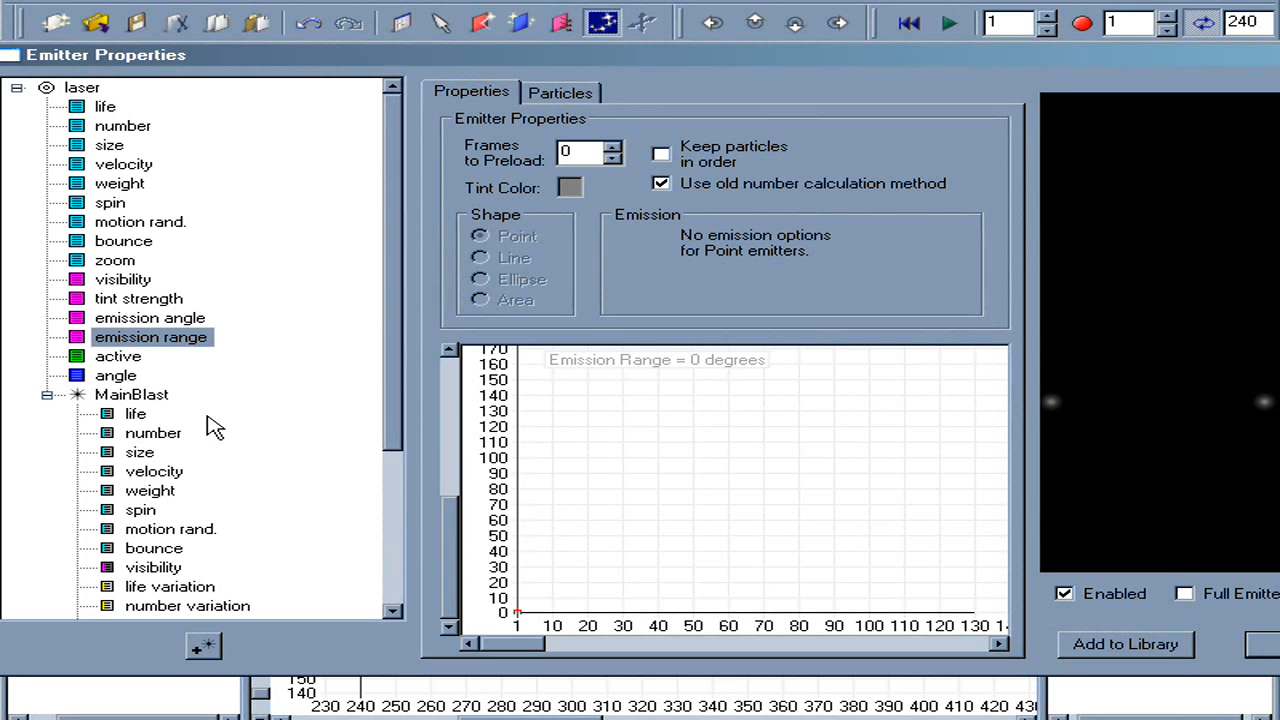
Raise the MainBlast particle number to 1200 at frame 1.
left_click(178, 437)
left_click_drag(459, 375, 487, 575)
left_click_drag(529, 531, 255, 396)
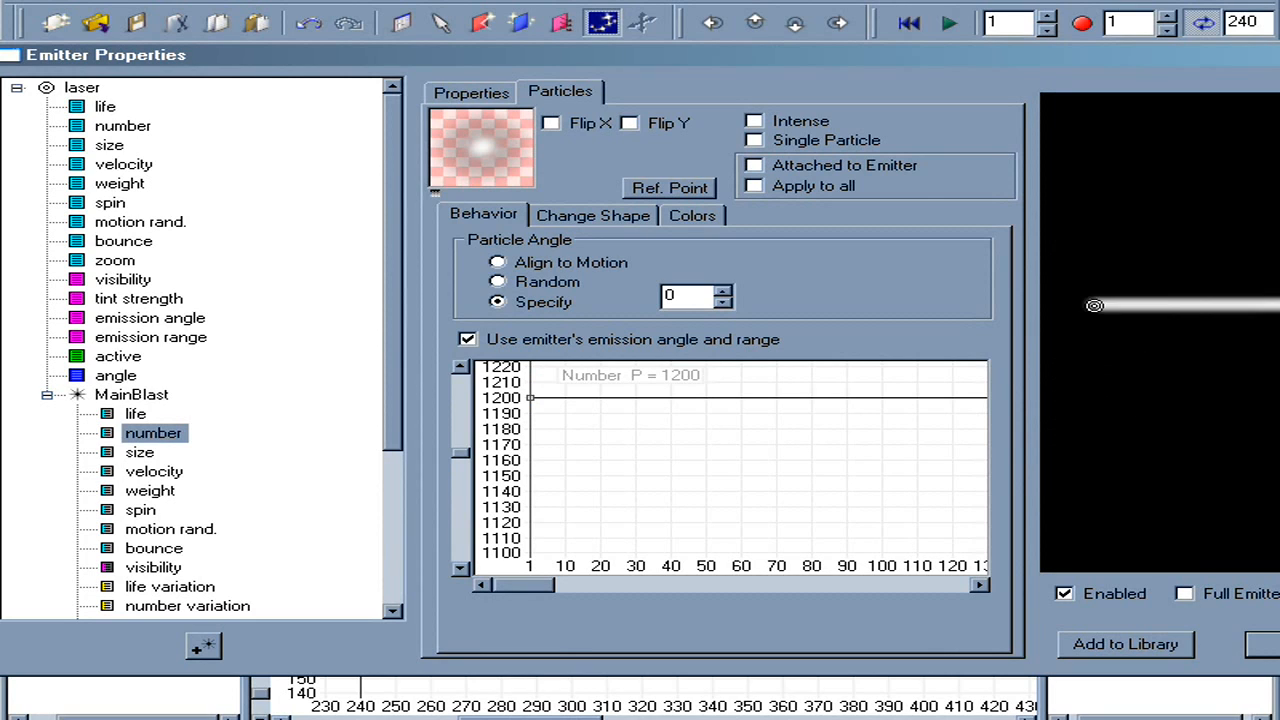
Make the MainBlast particles intense and show their color settings.
left_click(150, 434)
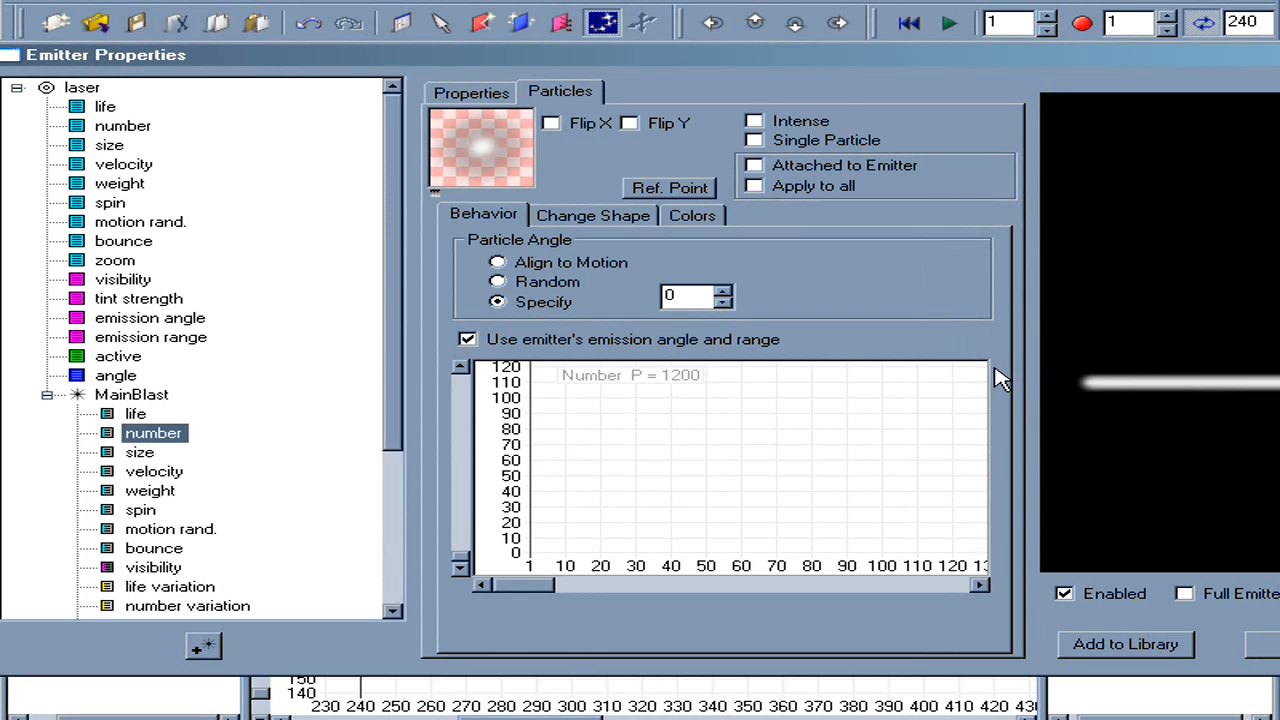
left_click(795, 125)
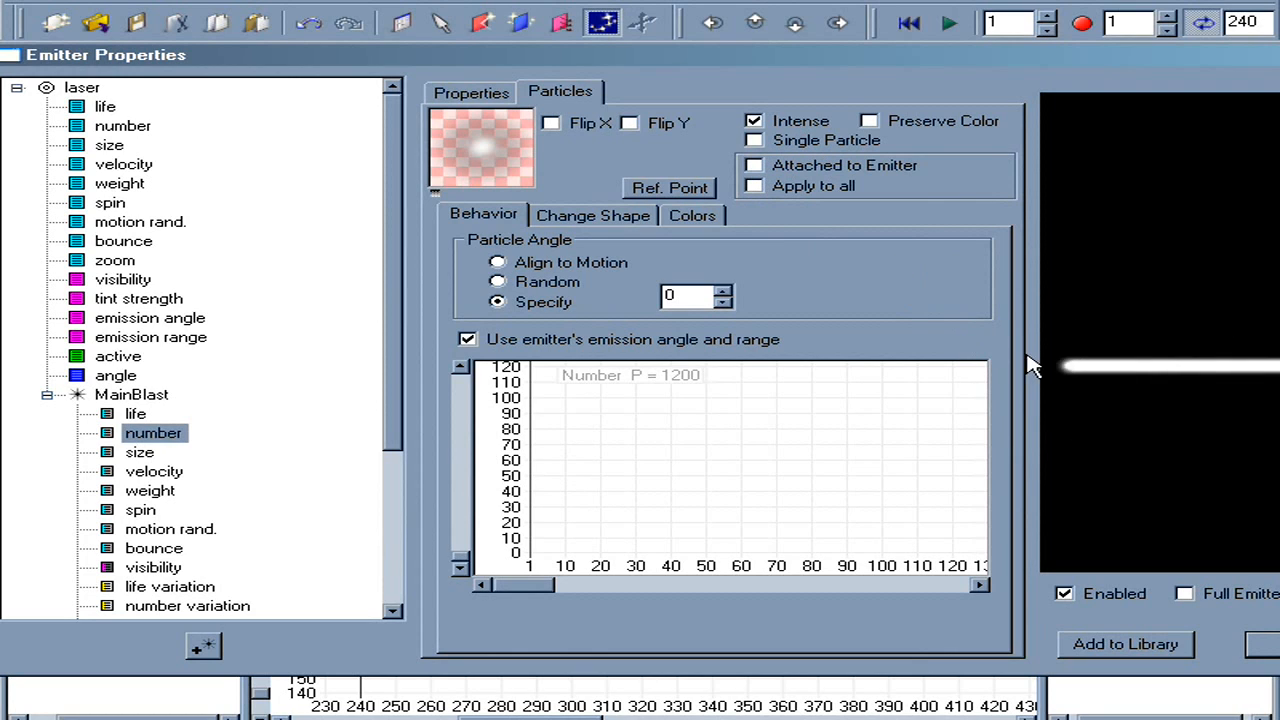
left_click(716, 216)
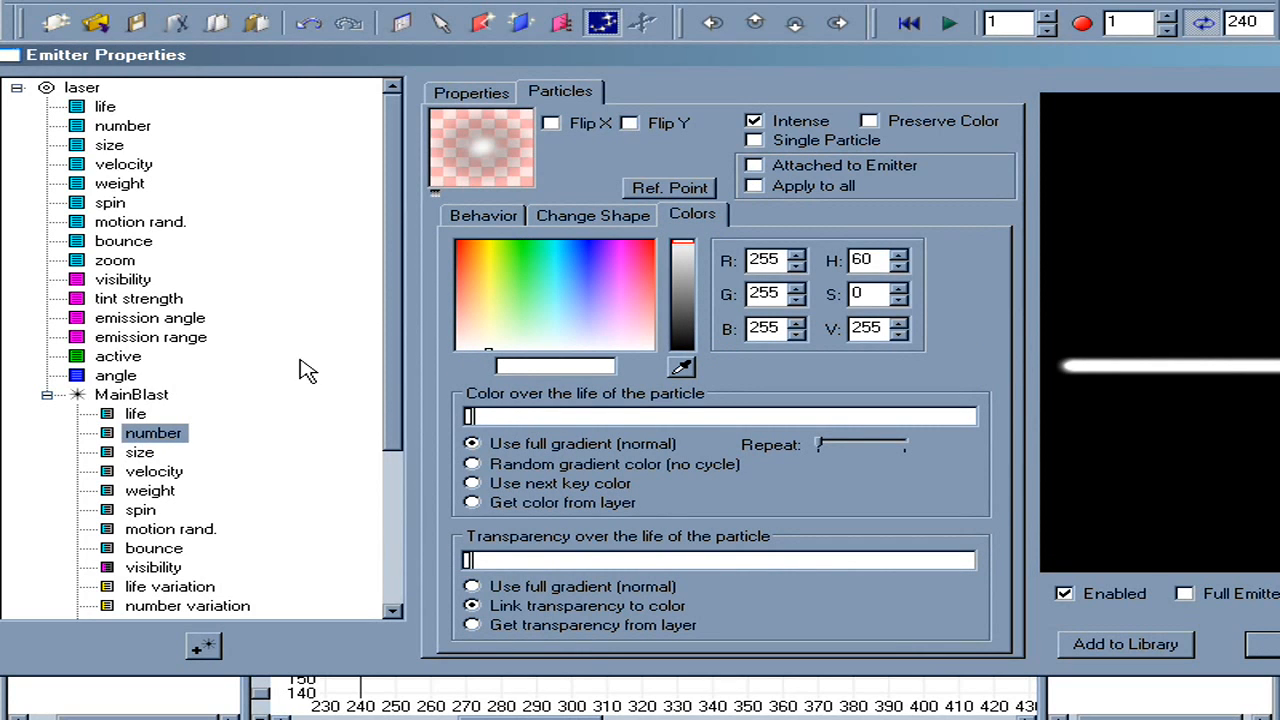
Set the laser emitter's tint color to a bright blue of RGB 0, 178, 233.
left_click(88, 88)
left_click(470, 95)
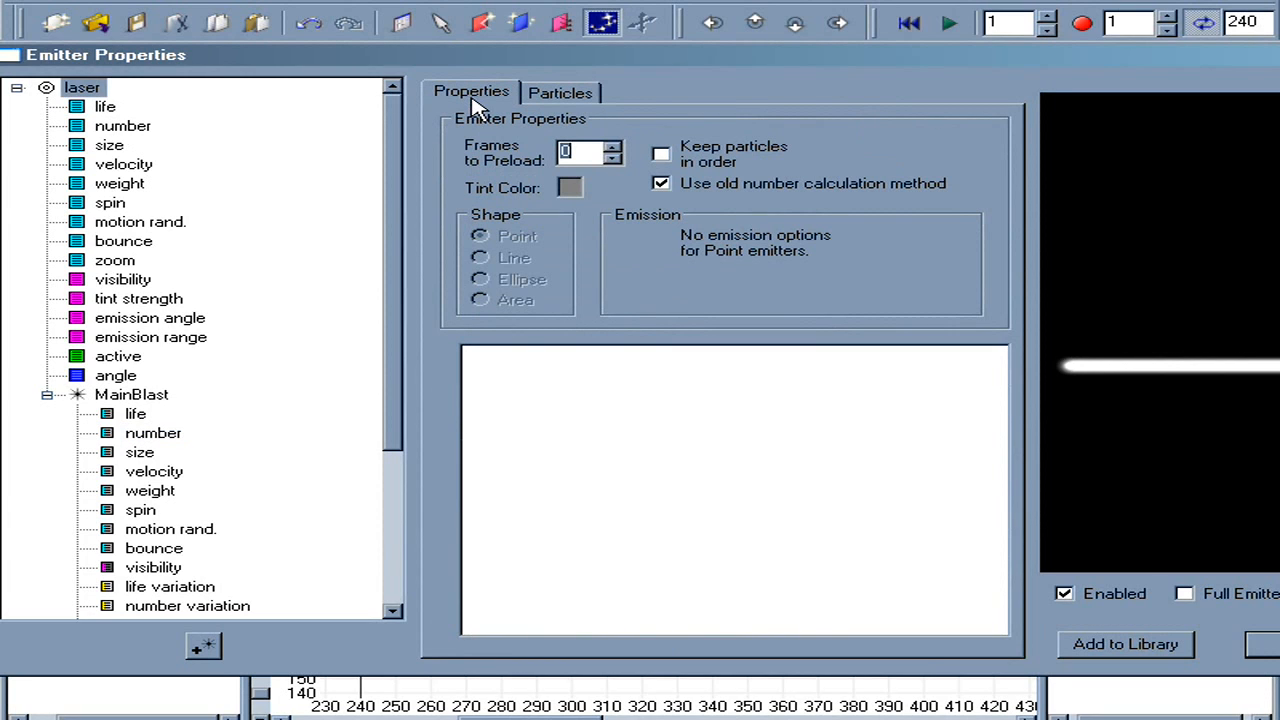
left_click(572, 189)
left_click_drag(632, 366, 594, 298)
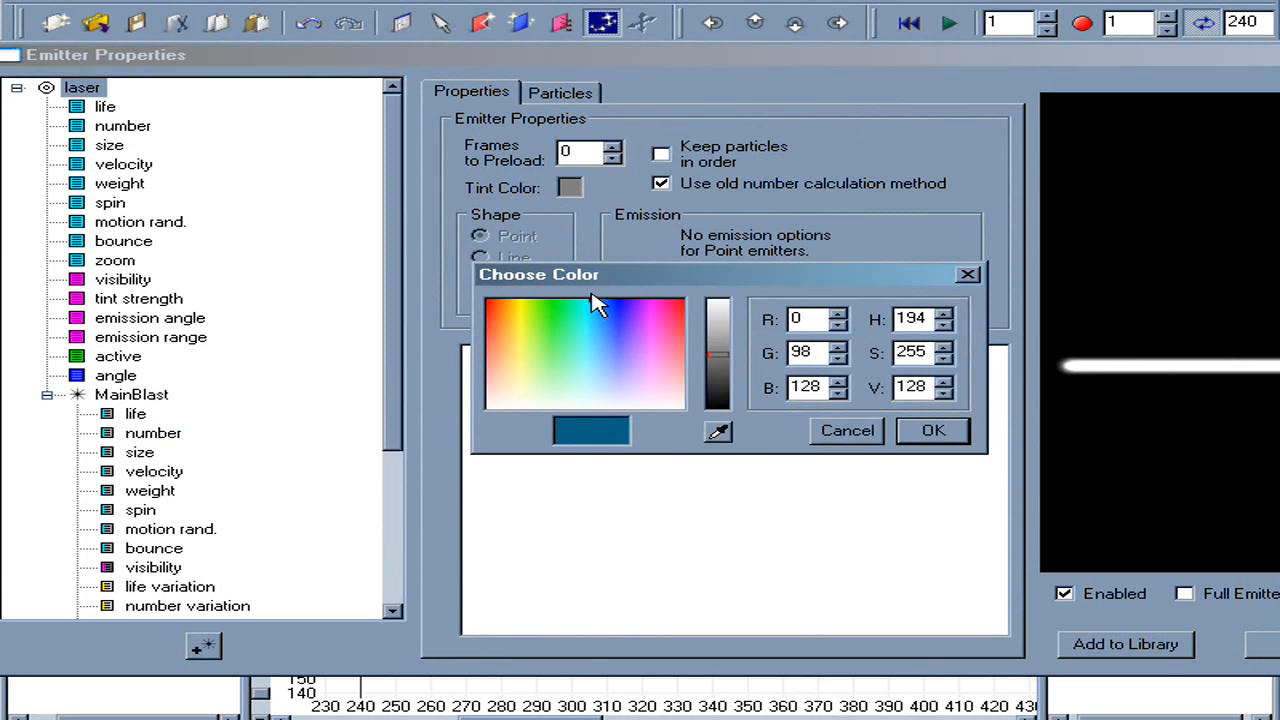
left_click_drag(714, 352, 737, 320)
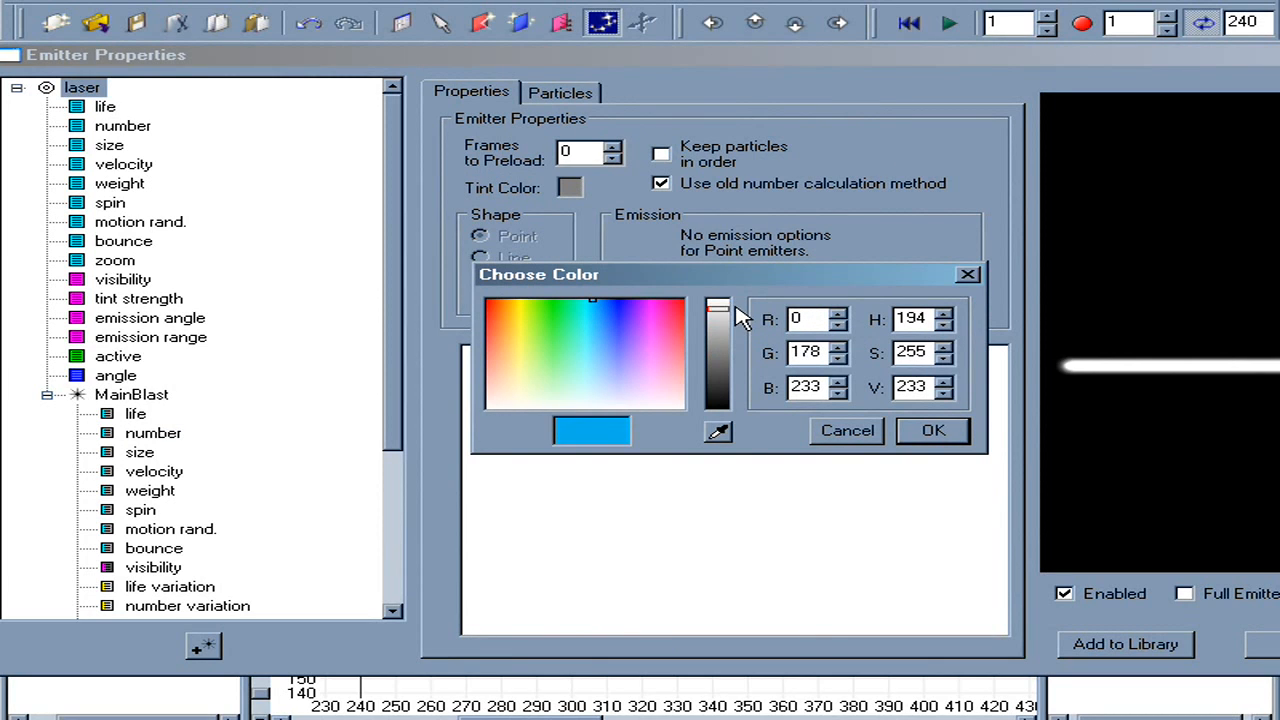
left_click(933, 430)
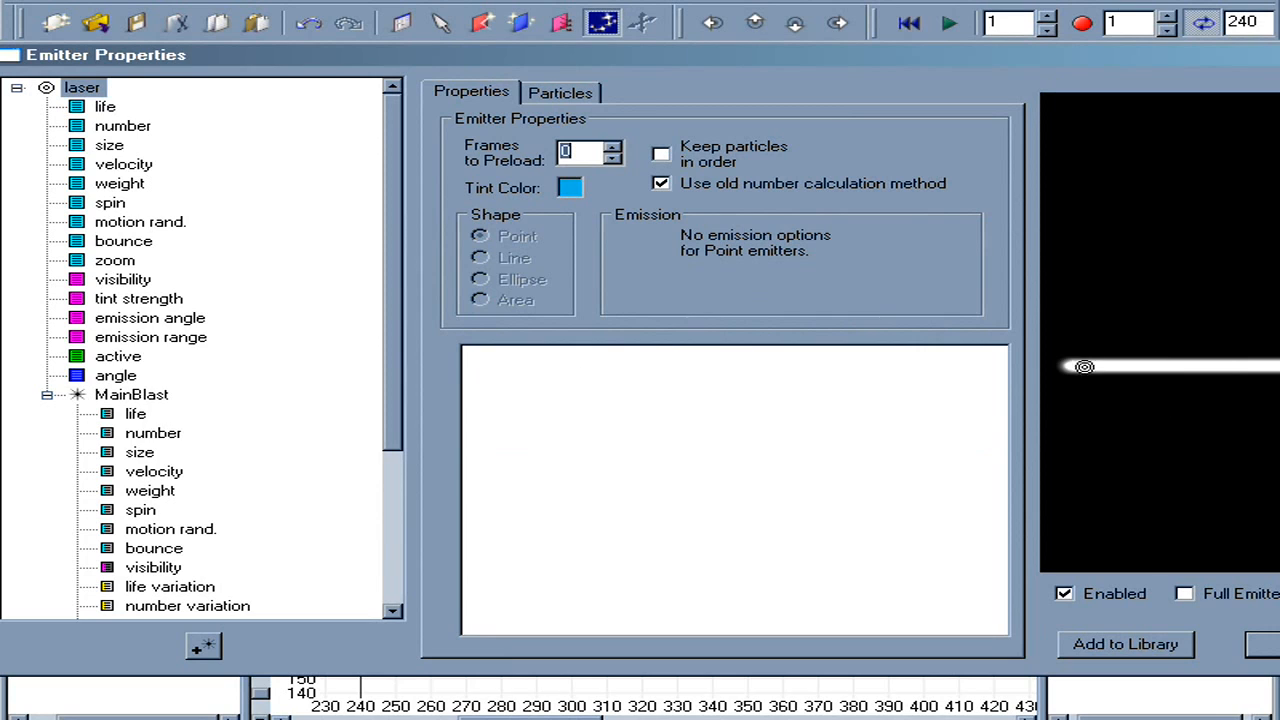
Raise the laser emitter's tint strength to 50% and preview the beam.
left_click(137, 299)
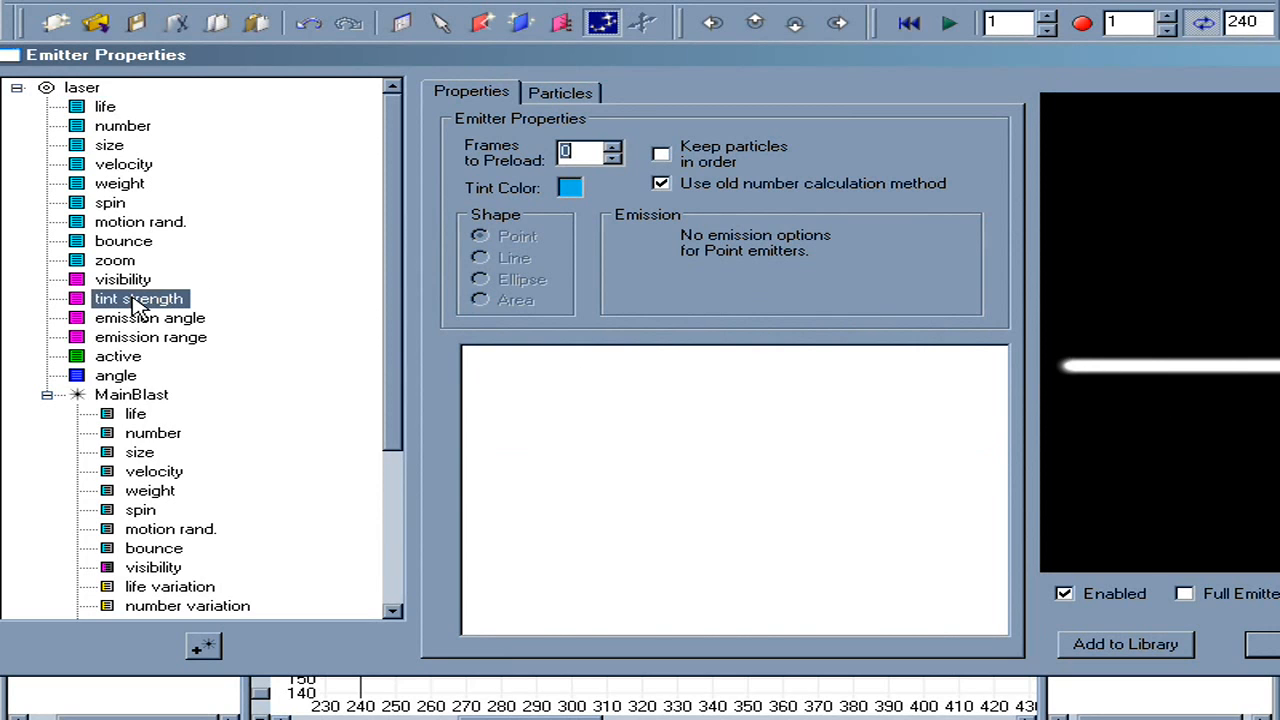
left_click_drag(522, 616, 494, 535)
left_click_drag(1088, 474, 1072, 393)
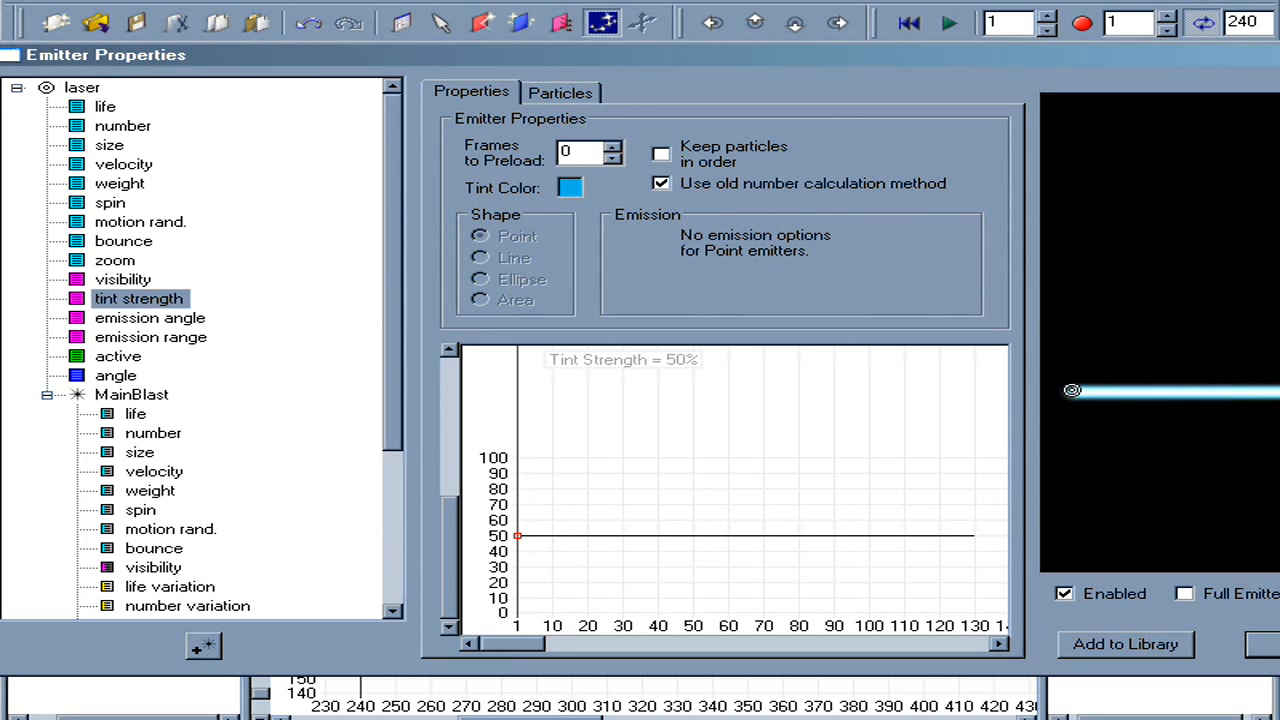
Duplicate the MainBlast particle type and rename the upper copy as glowBlast.
left_click(46, 395)
left_click(140, 394)
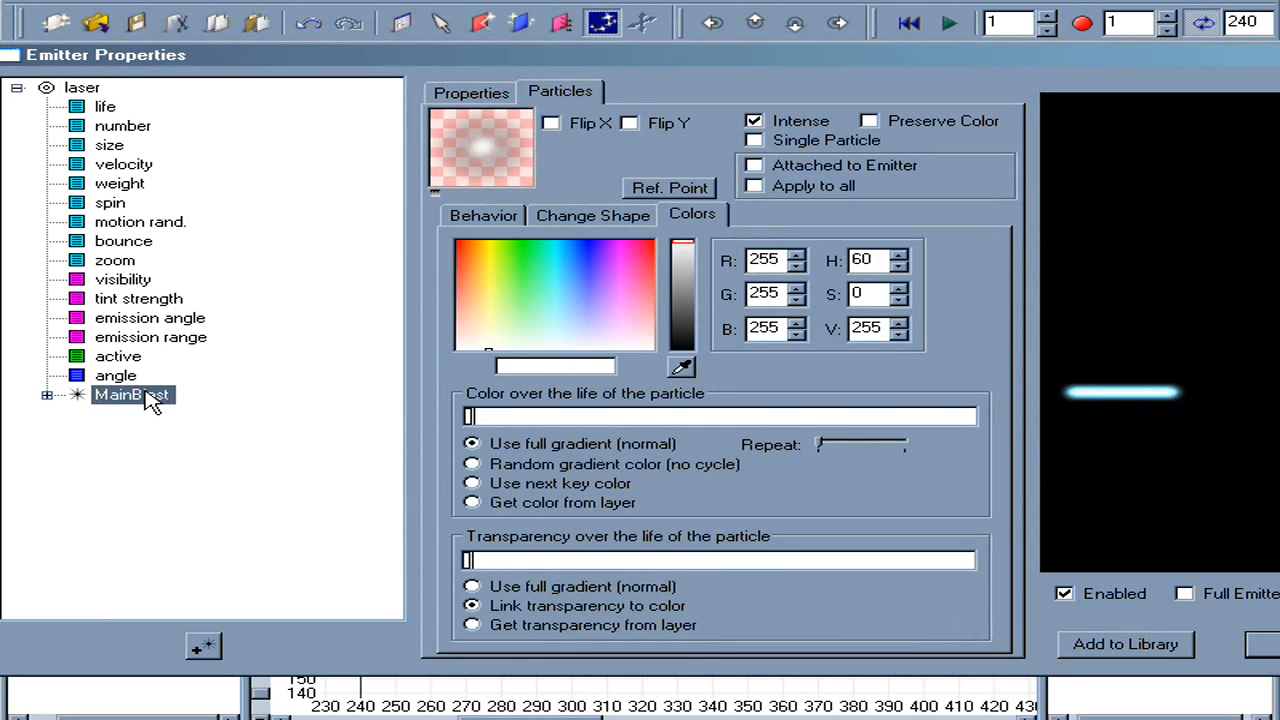
left_click(211, 650)
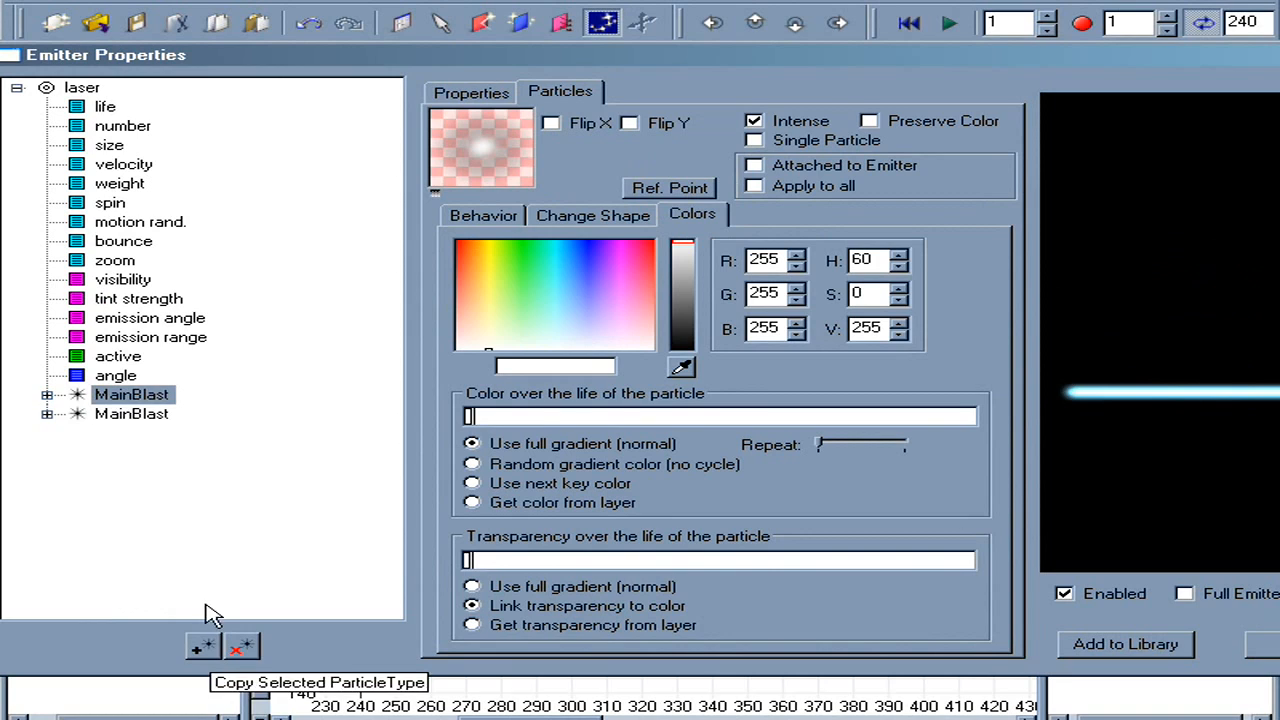
left_click(124, 403)
left_click_drag(132, 398, 39, 401)
type("glow")
left_click(222, 531)
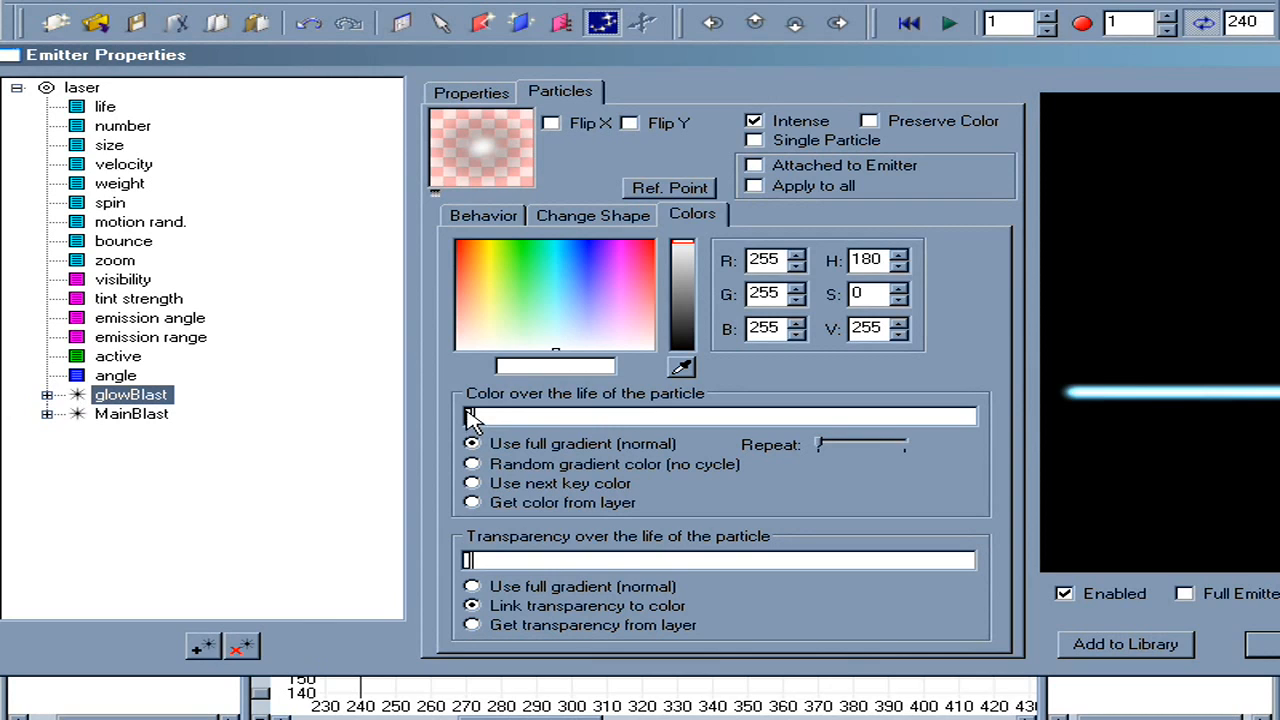
Darken the glowBlast particle color to a gray of RGB 150, 150, 150 and increase its size to about 29.
left_click(687, 281)
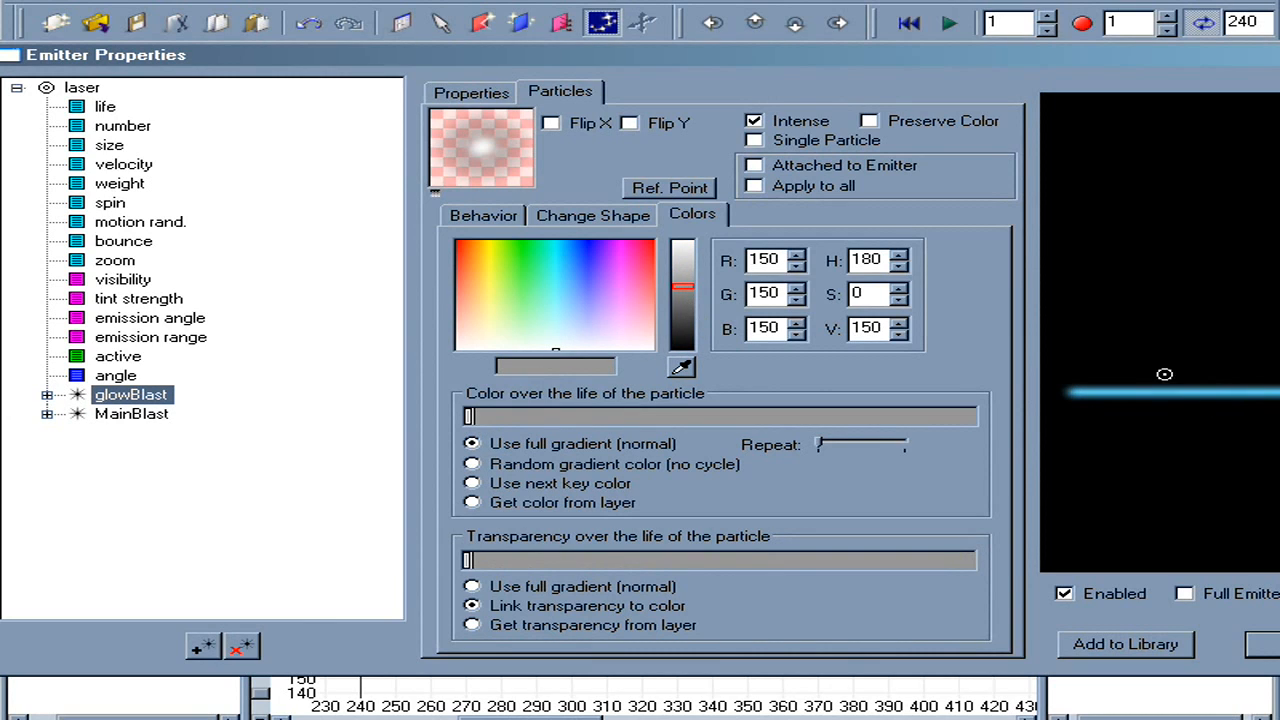
left_click(46, 395)
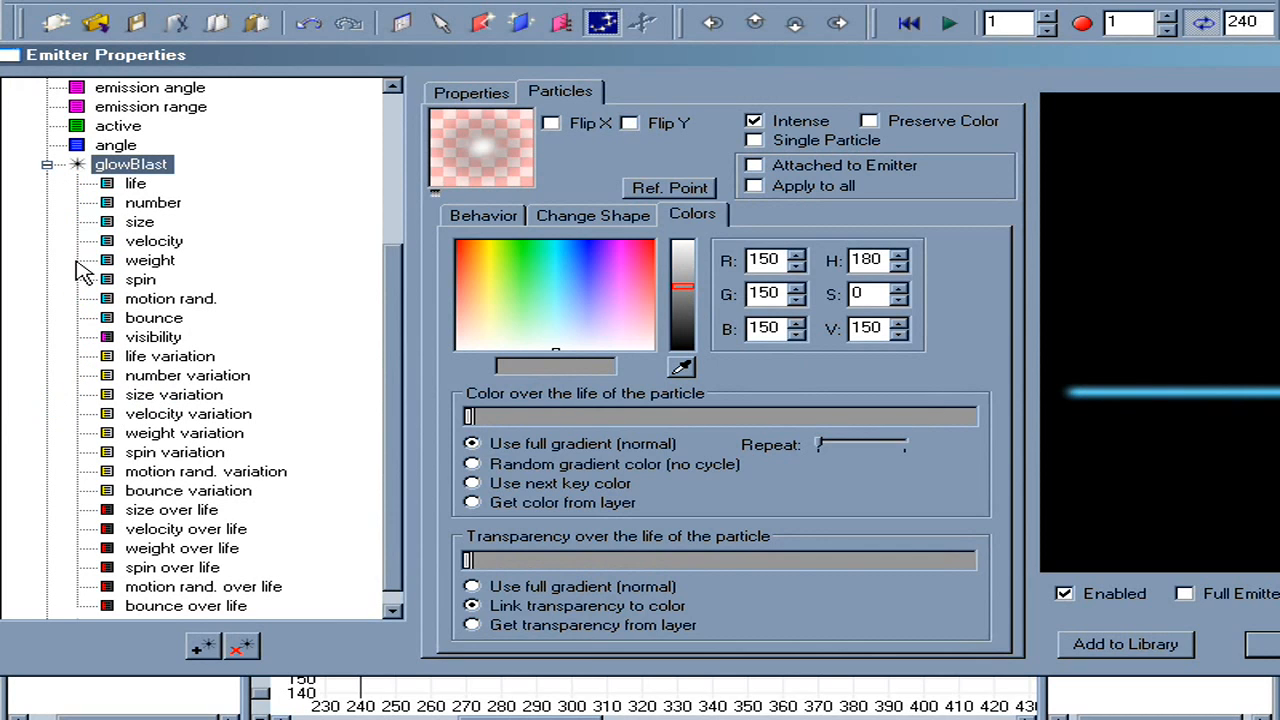
left_click(136, 222)
left_click(530, 528)
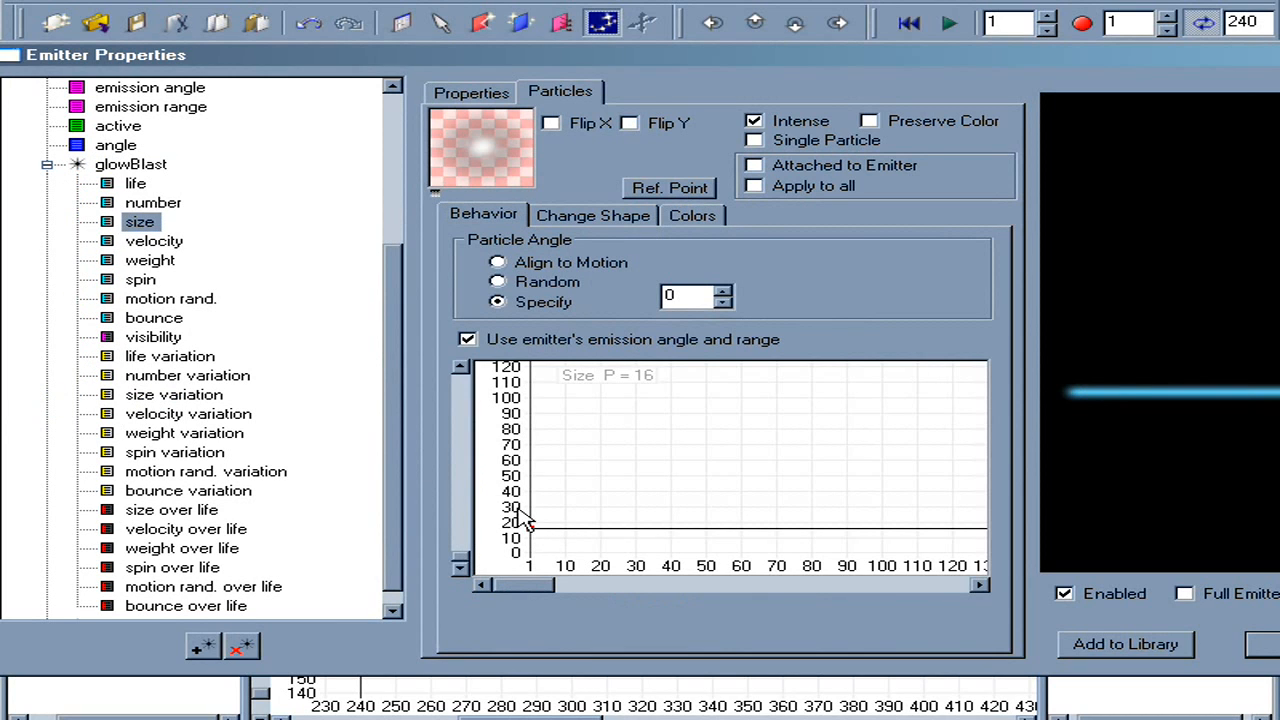
left_click_drag(531, 530, 520, 507)
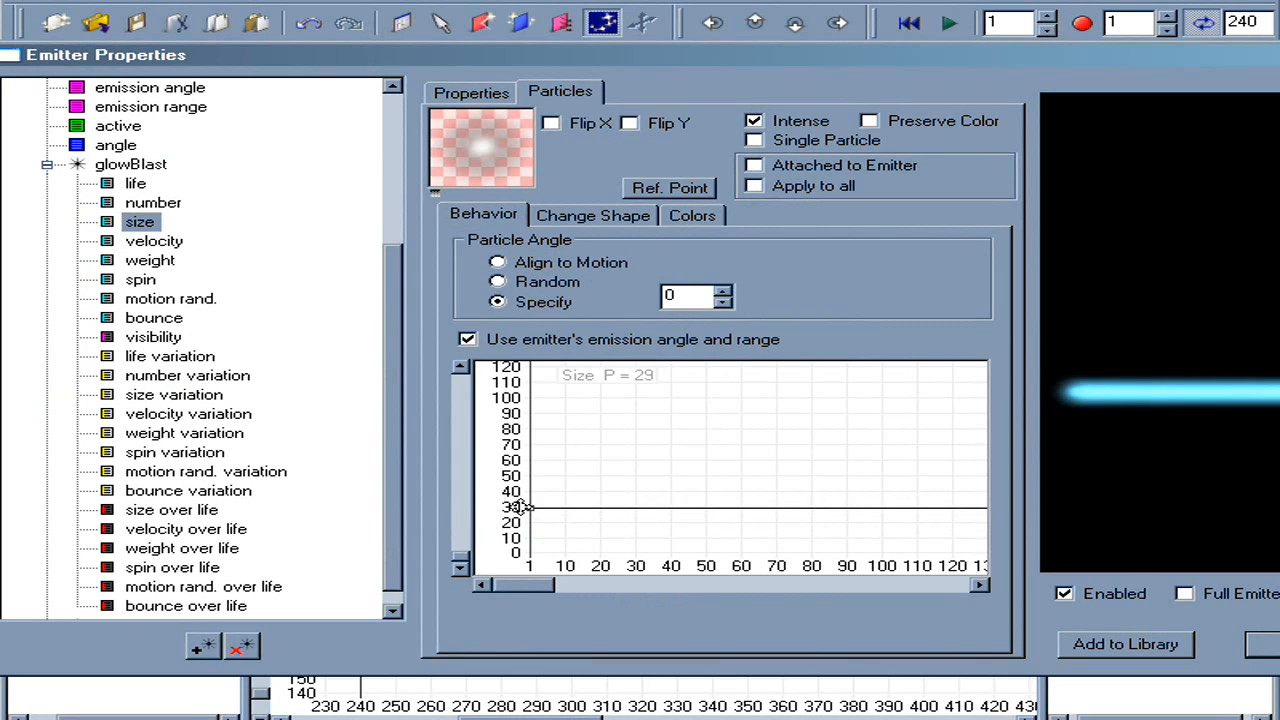
Preview the full emitter with both particle types combined, and collapse the glowBlast parameters.
left_click(1185, 597)
left_click_drag(1101, 465, 1069, 363)
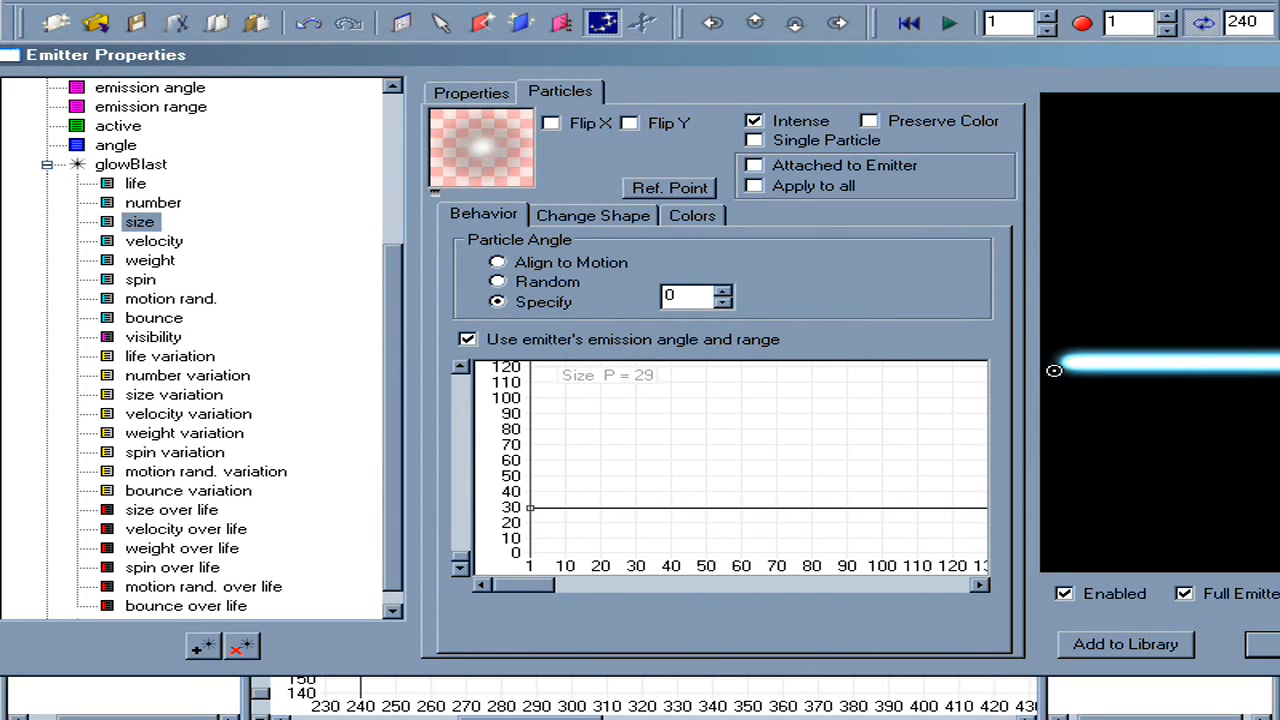
left_click(47, 165)
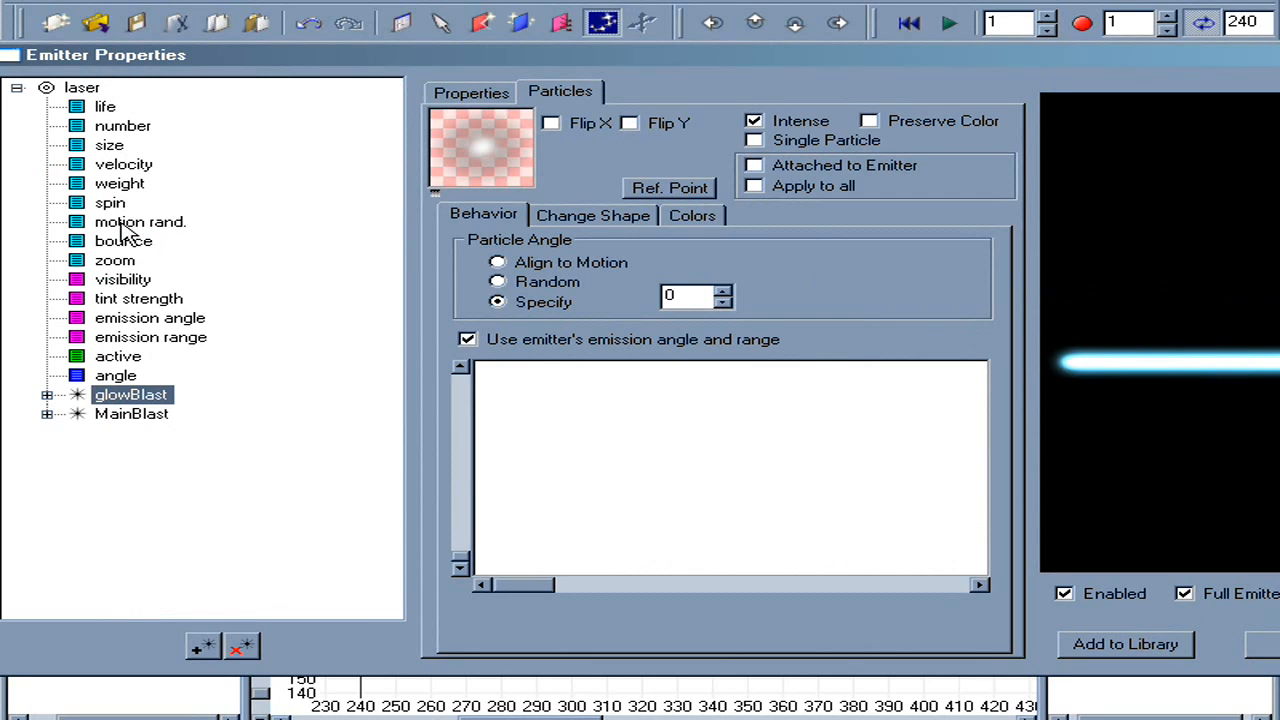
Shape the laser emitter's number graph to hold 100% through frame 10 and drop to 0% just after it.
left_click(115, 128)
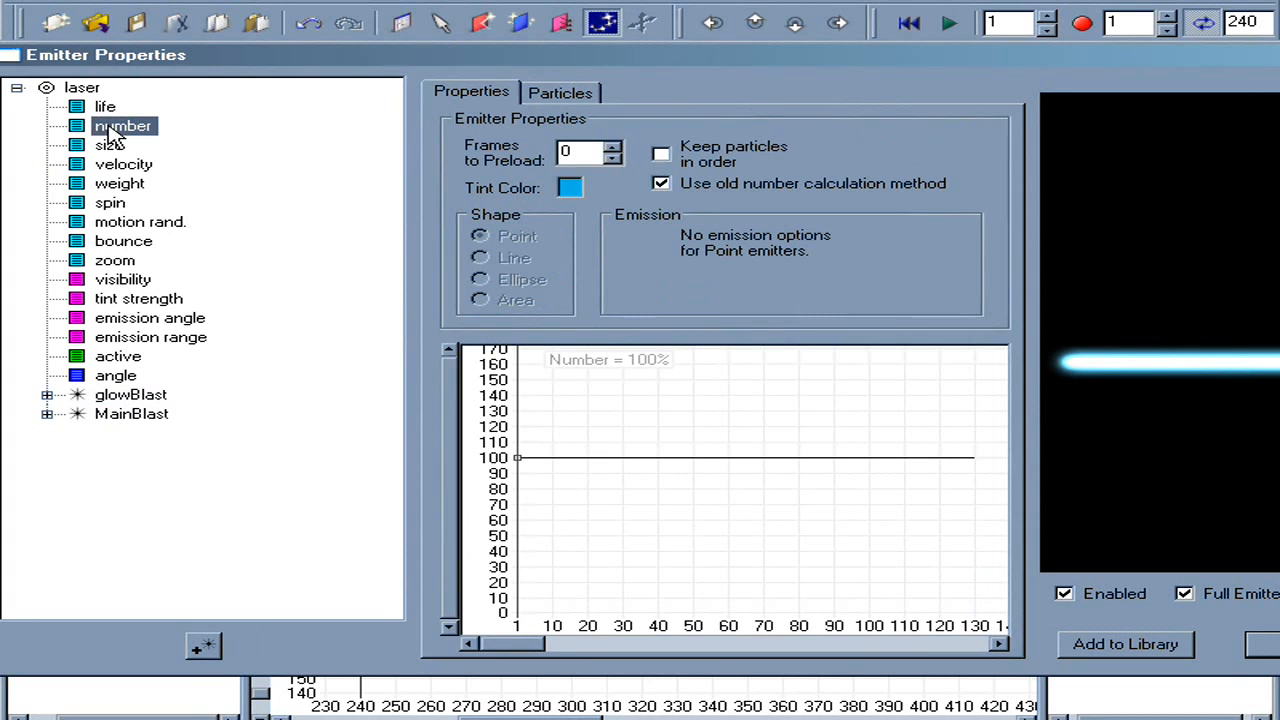
left_click(553, 460)
left_click_drag(562, 462, 462, 626)
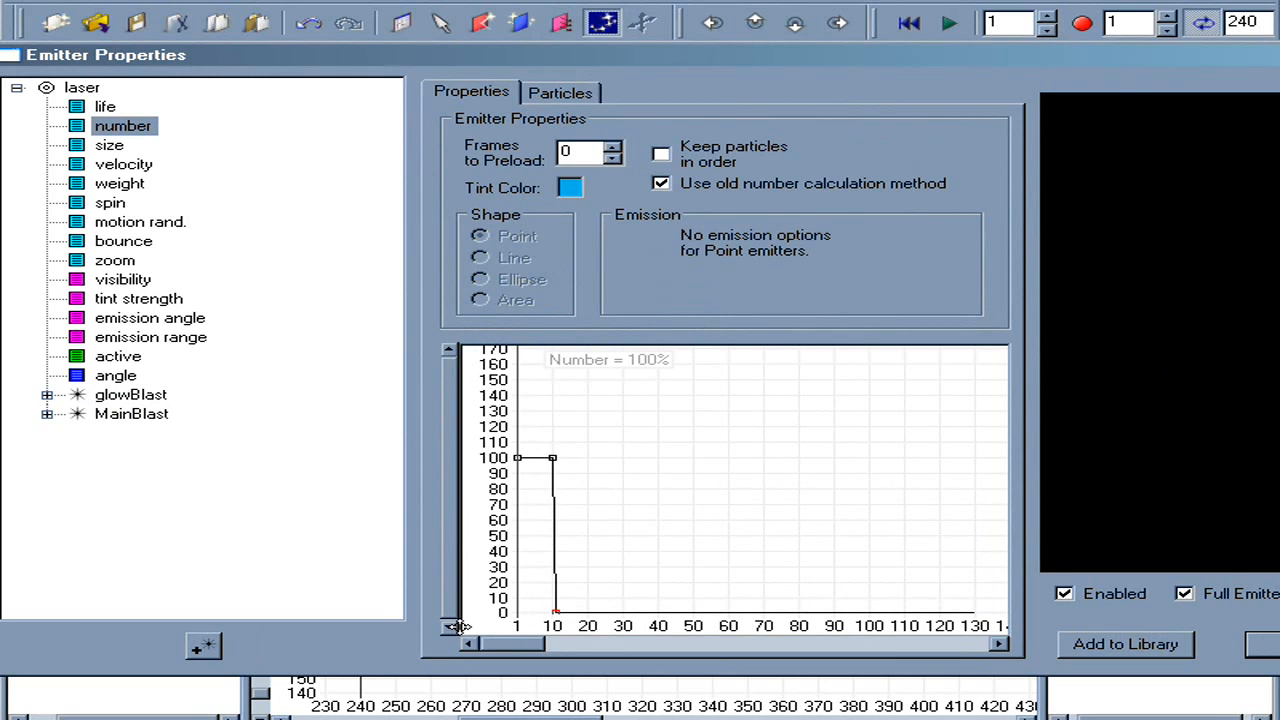
Test short laser bursts at several spots in the emitter preview and accept the emitter properties.
left_click(1073, 337)
left_click(1059, 275)
left_click(1089, 219)
left_click(1082, 404)
left_click(1088, 244)
left_click(1080, 370)
left_click(1086, 254)
left_click(1264, 648)
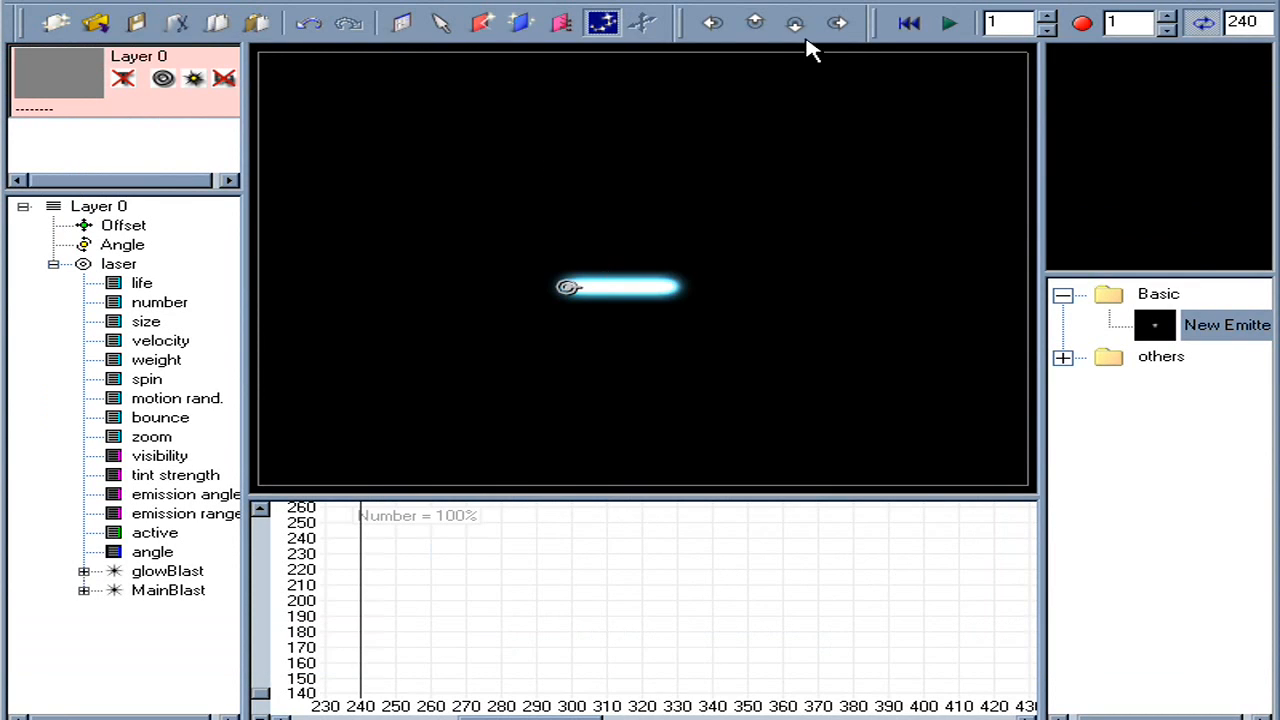
Play the laser burst on the stage twice, returning to frame 1 after each run.
key("space")
key("space")
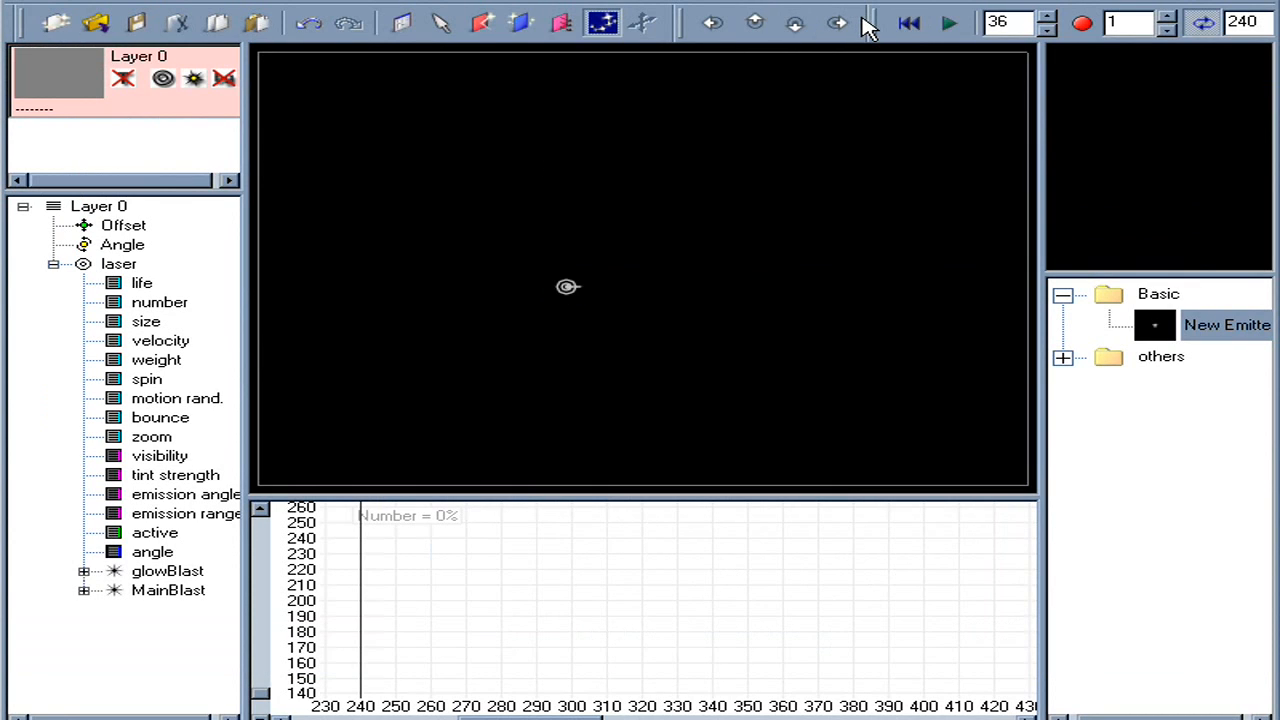
left_click(908, 27)
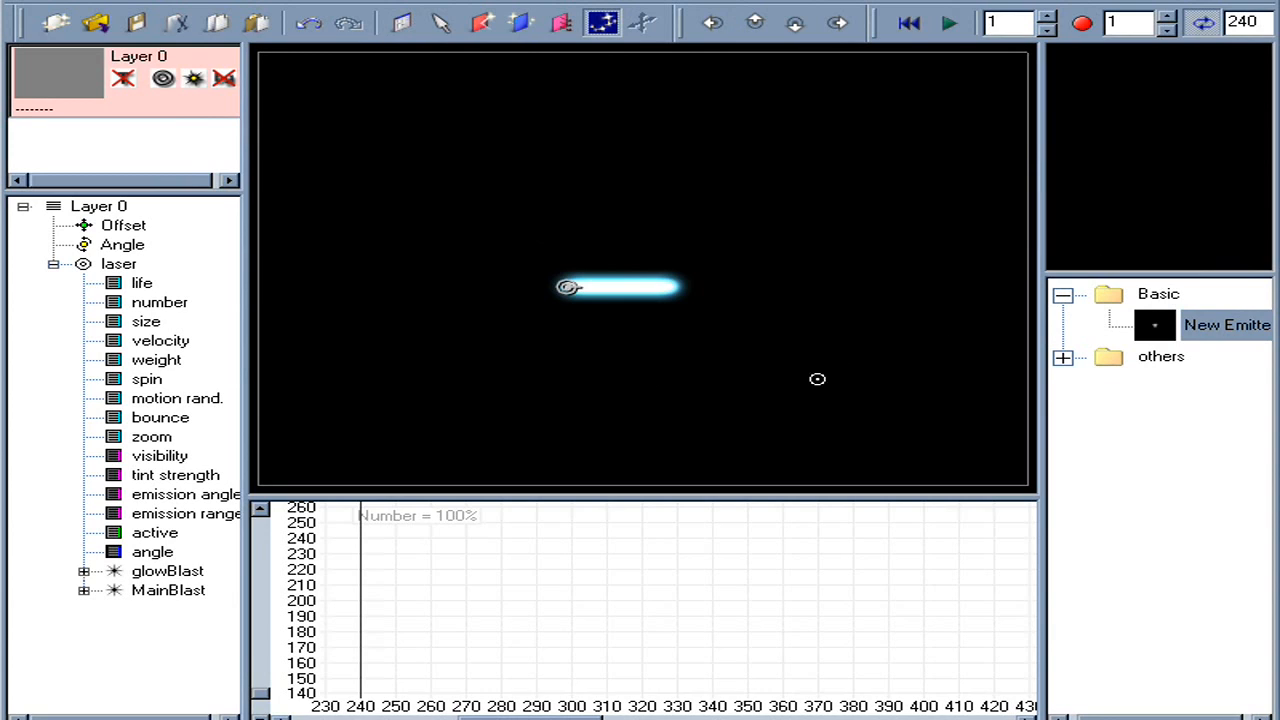
key("space")
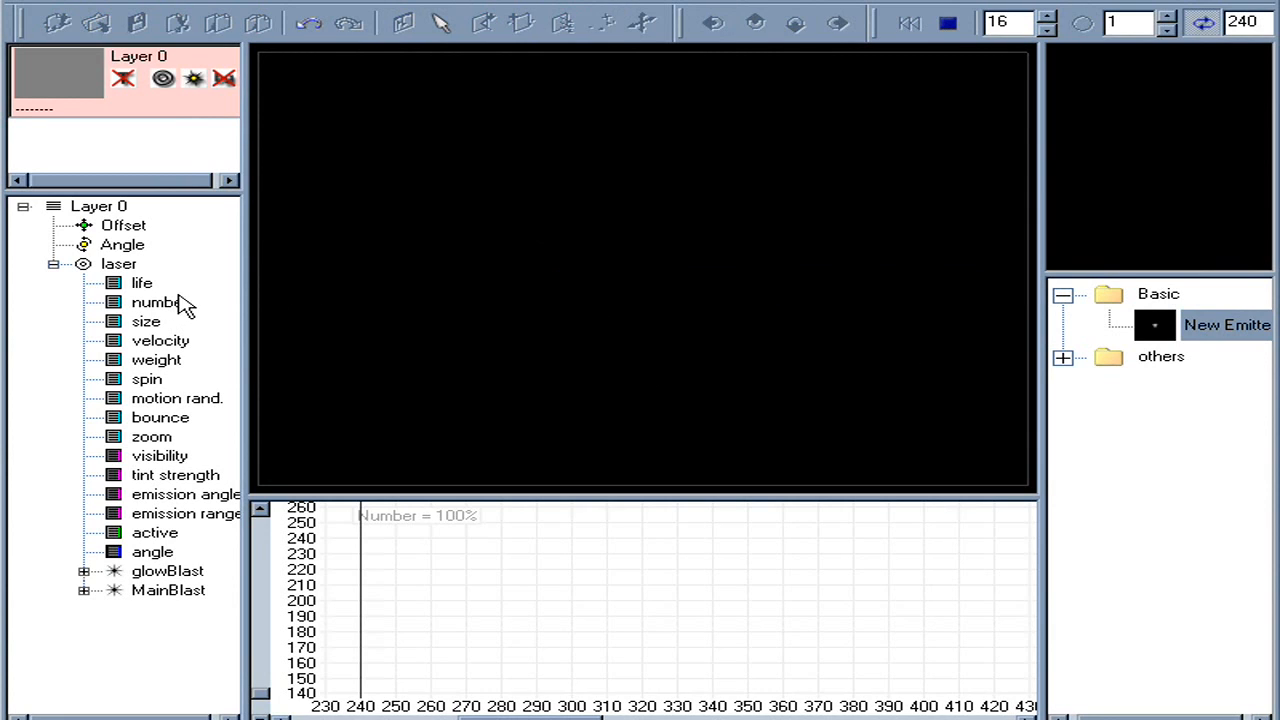
key("space")
left_click(908, 22)
Move the laser emitter to about position 63,80, place a second one at about 193,194, and play both.
left_click(441, 20)
left_click_drag(575, 299, 340, 169)
left_click(549, 310)
key("space")
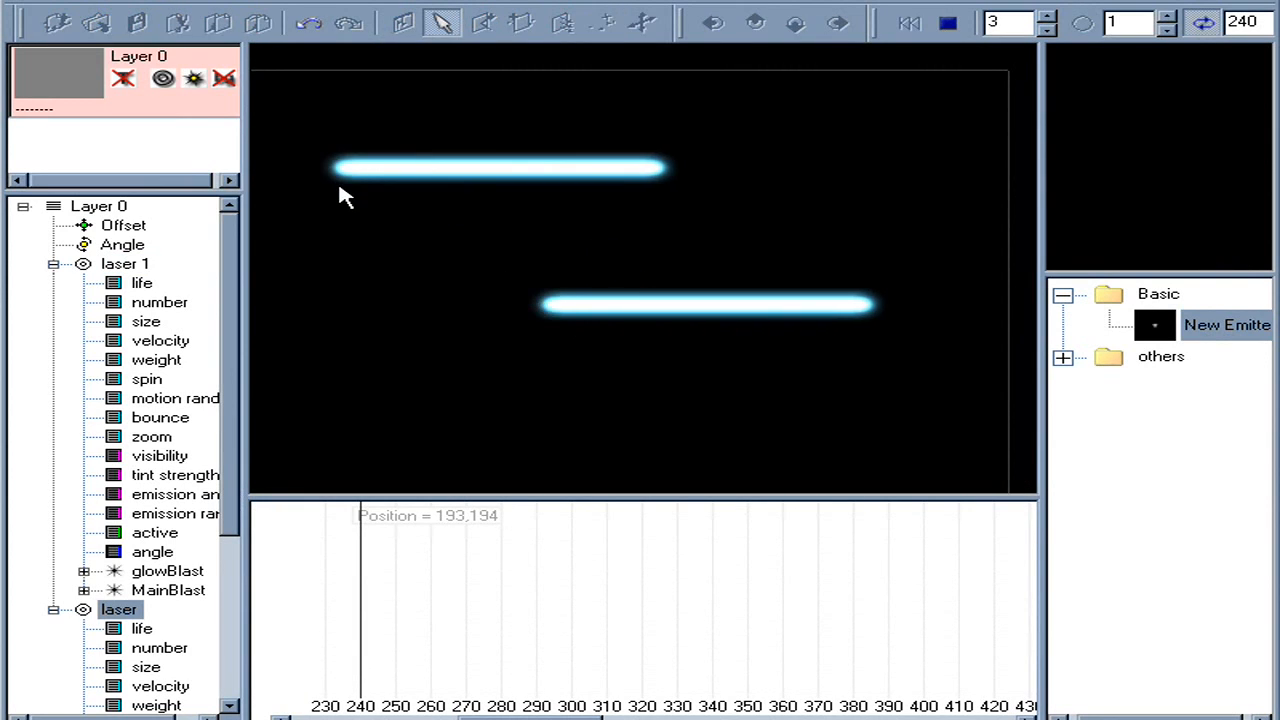
key("space")
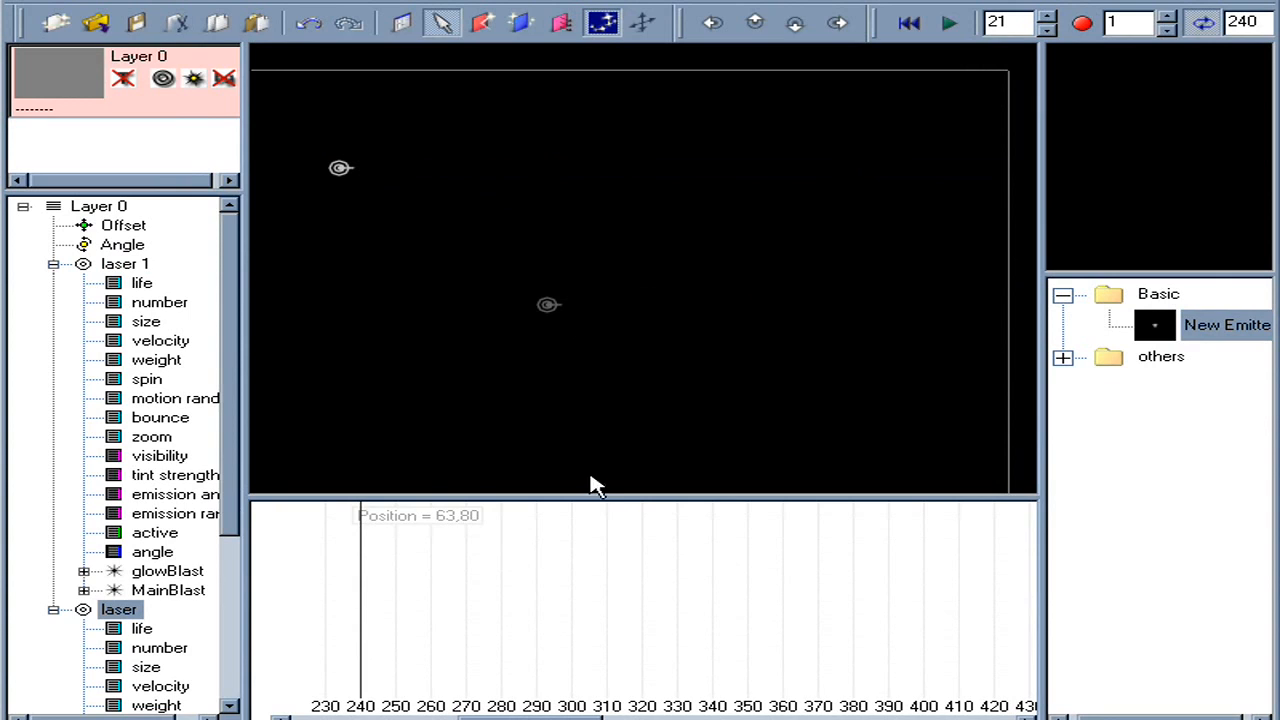
Delete the original laser emitter, keeping only laser 1 on the stage.
key("ctrl+z")
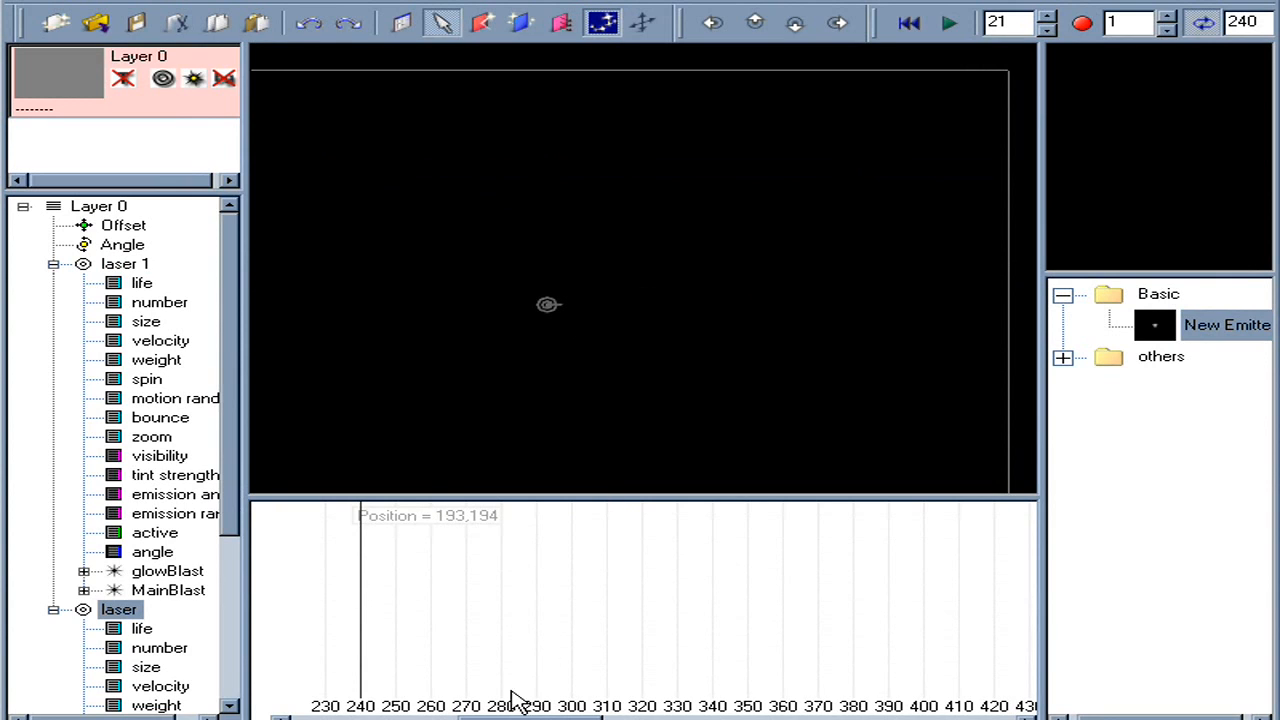
mouse_move(471, 716)
left_mouse_down()
mouse_move(303, 713)
mouse_move(297, 701)
left_mouse_up()
left_click_drag(545, 305, 452, 270)
key("Delete")
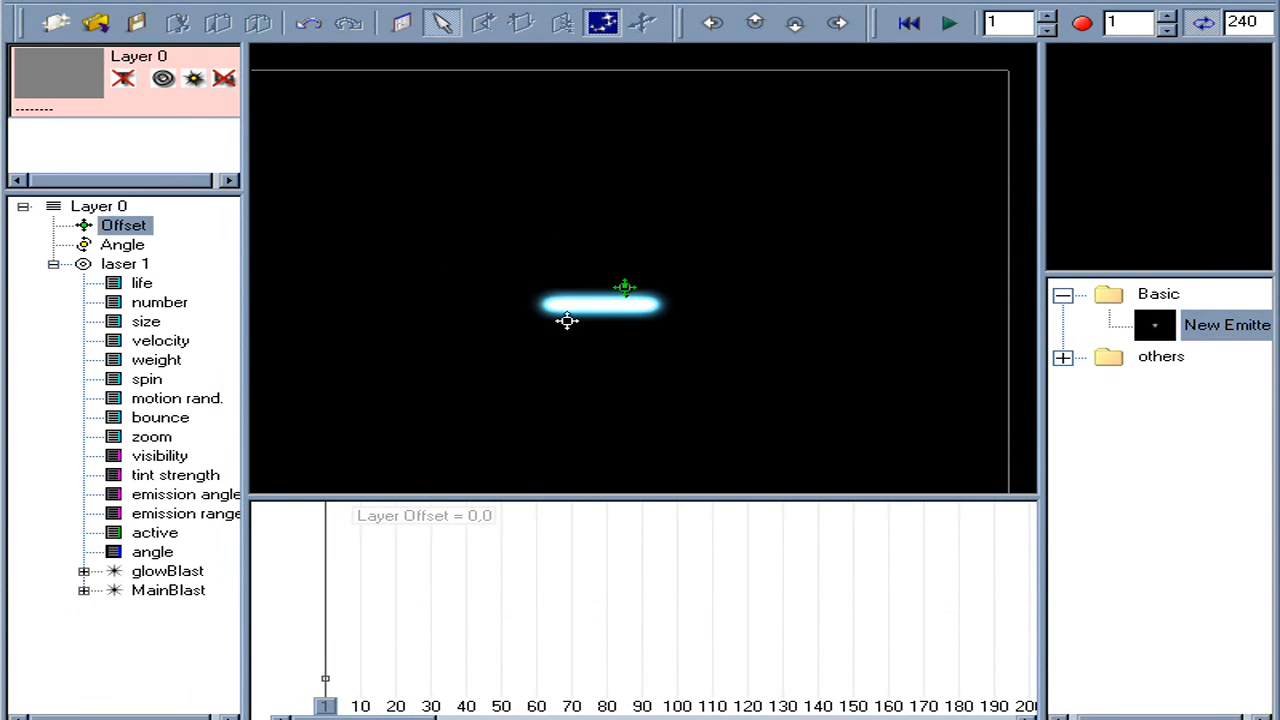
Reset laser 1's number graph to a constant 100%.
left_click(125, 266)
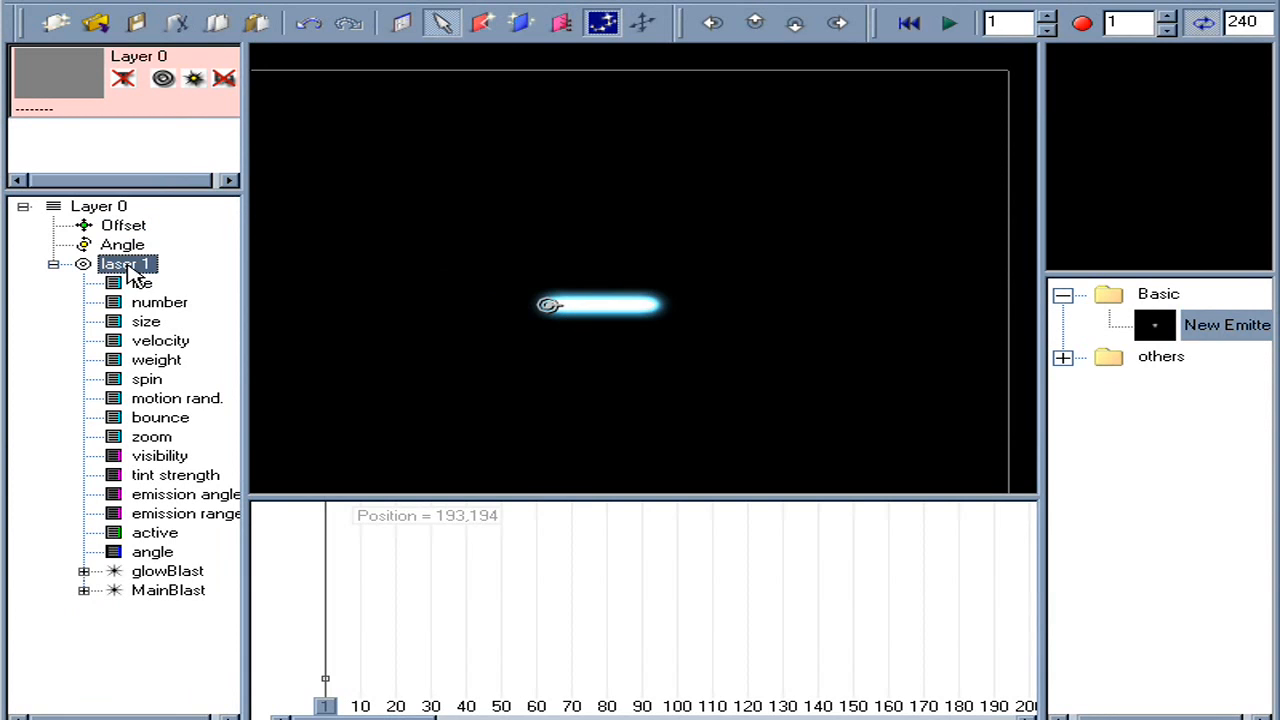
left_click(160, 303)
left_click(150, 285)
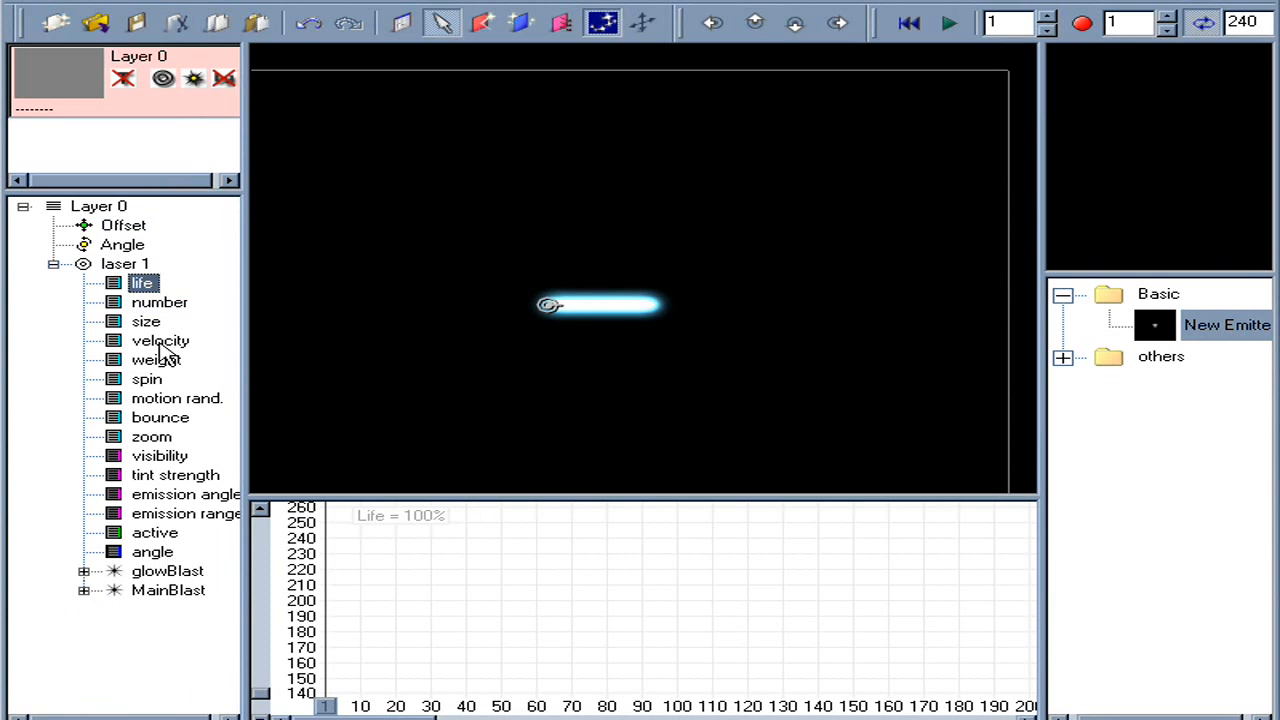
left_click(158, 304)
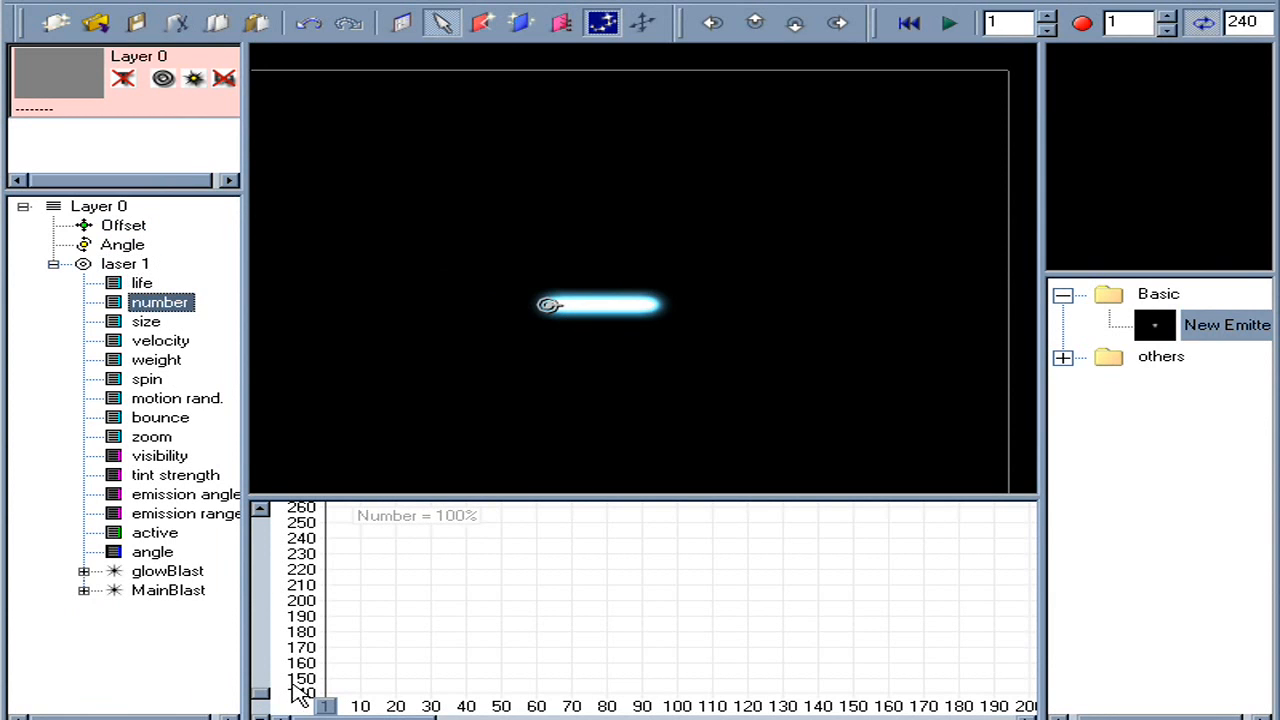
left_click(262, 705)
right_click(409, 647)
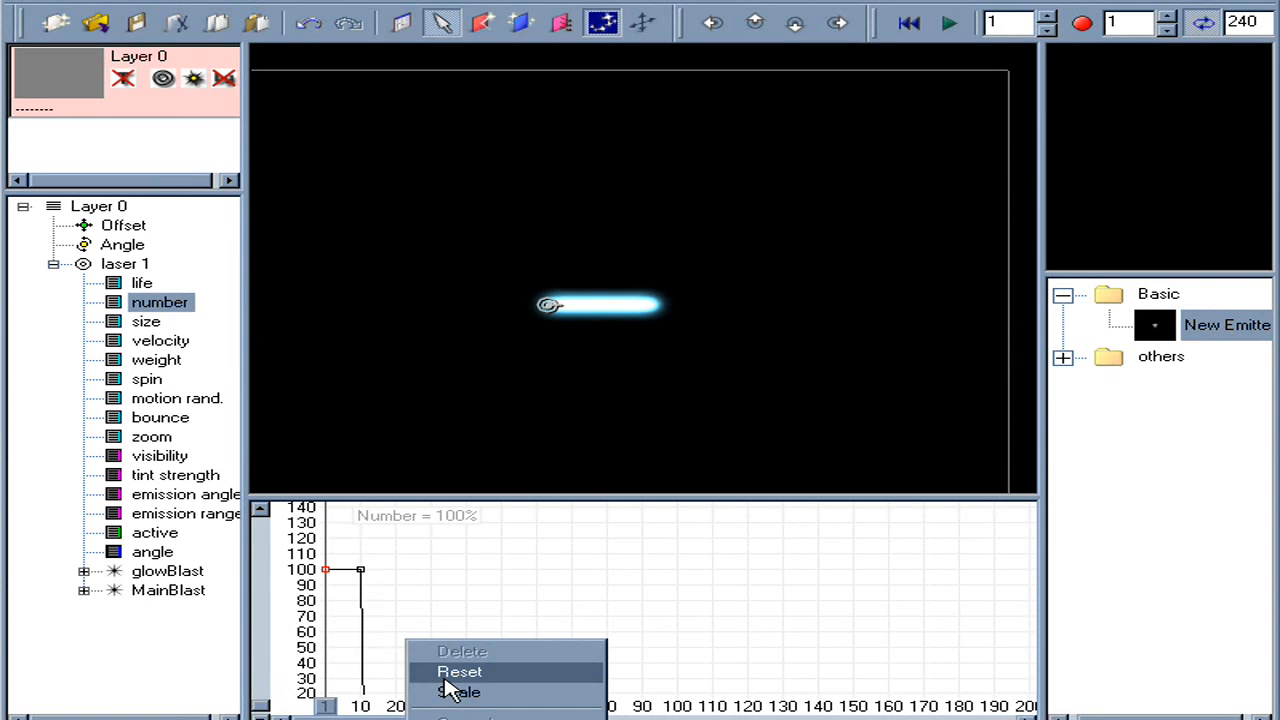
left_click(462, 671)
Play laser 1's beam on the stage and return to frame 1.
key("space")
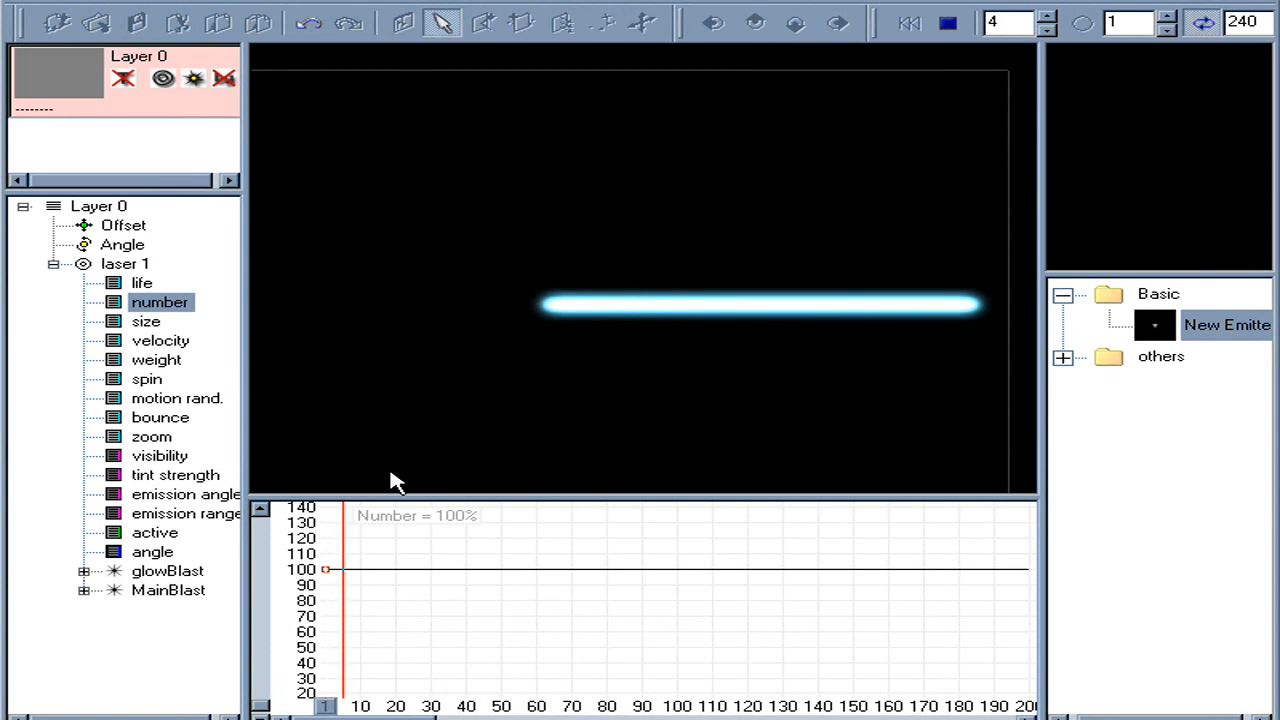
key("space")
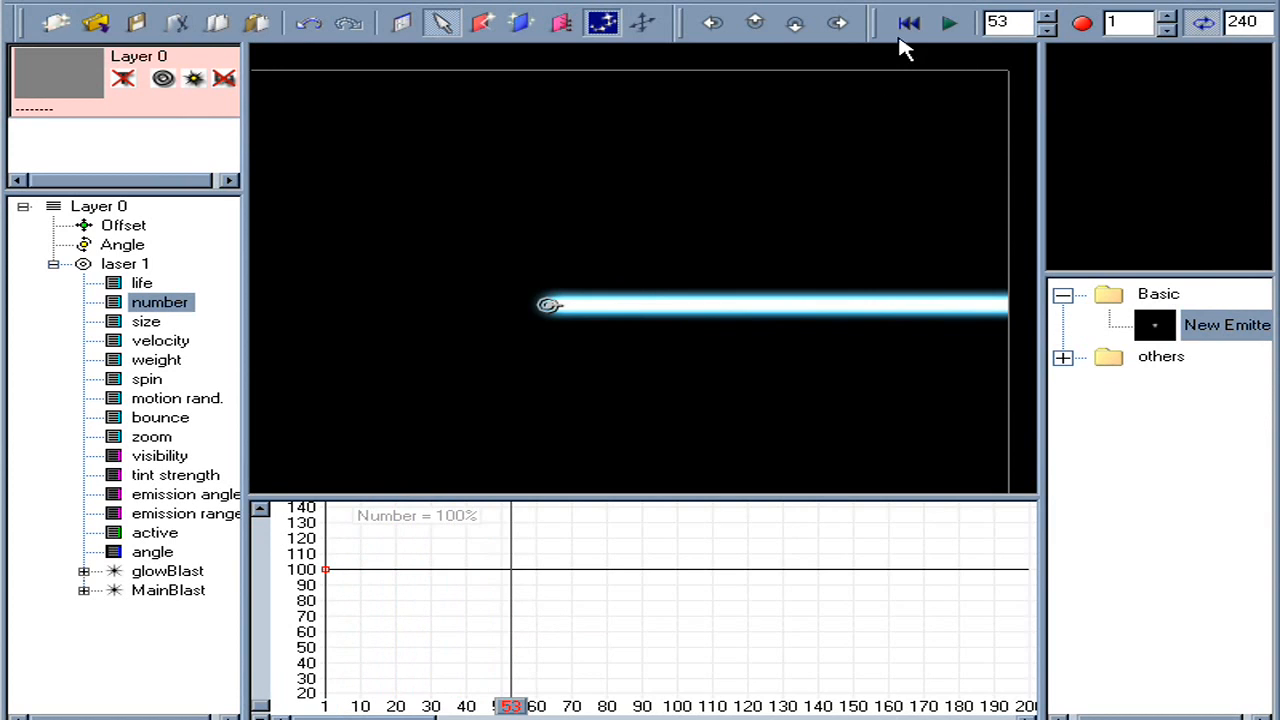
left_click(899, 28)
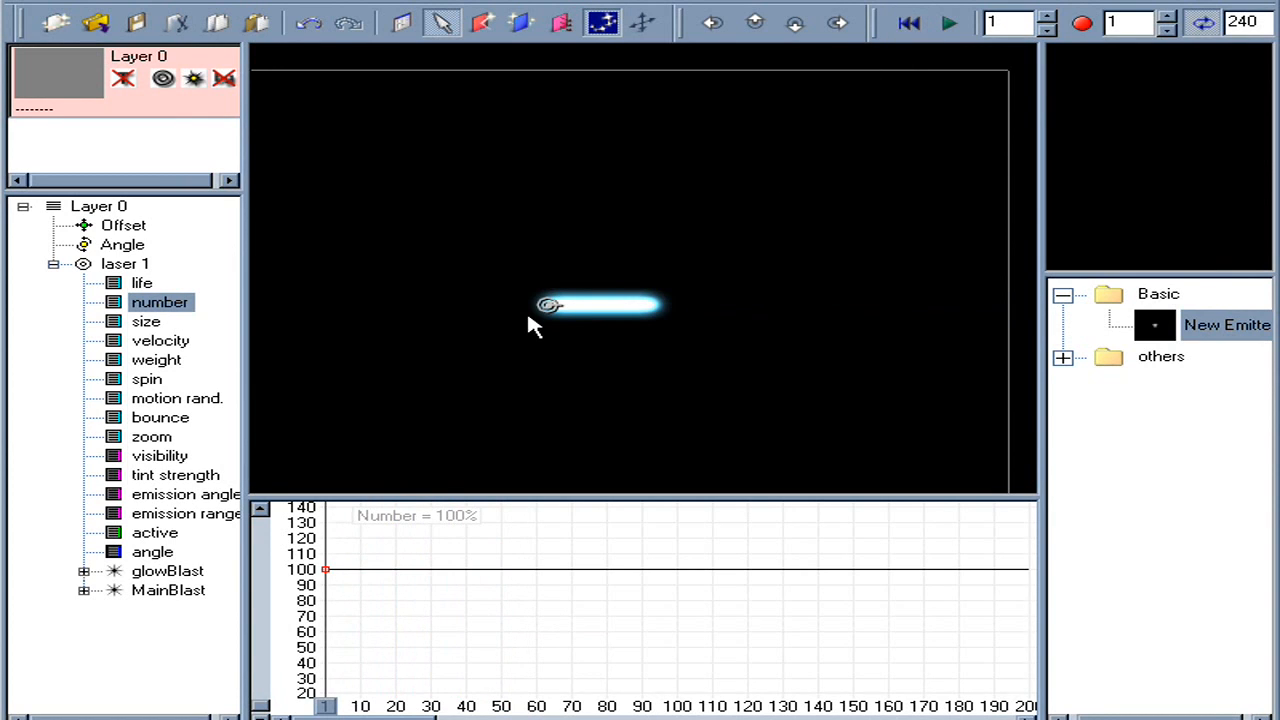
Convert laser 1 into a super emitter, play the animation, and return to frame 1.
right_click(126, 264)
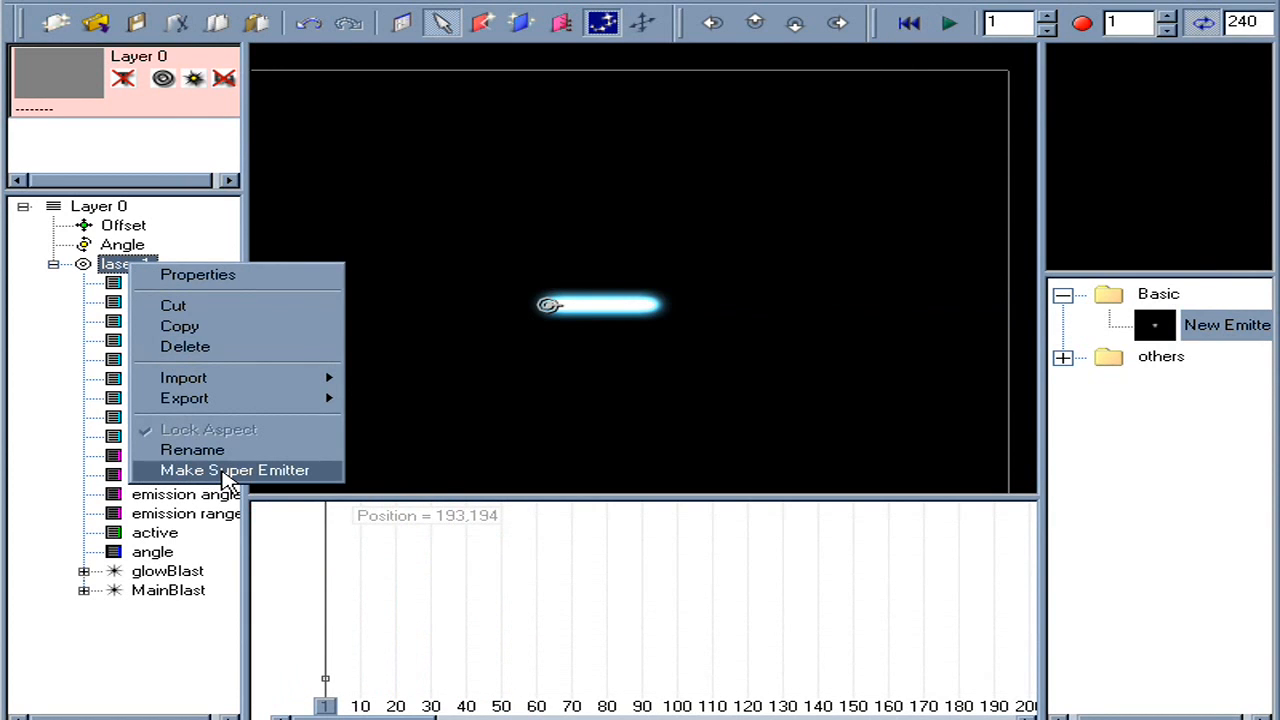
left_click(226, 470)
key("space")
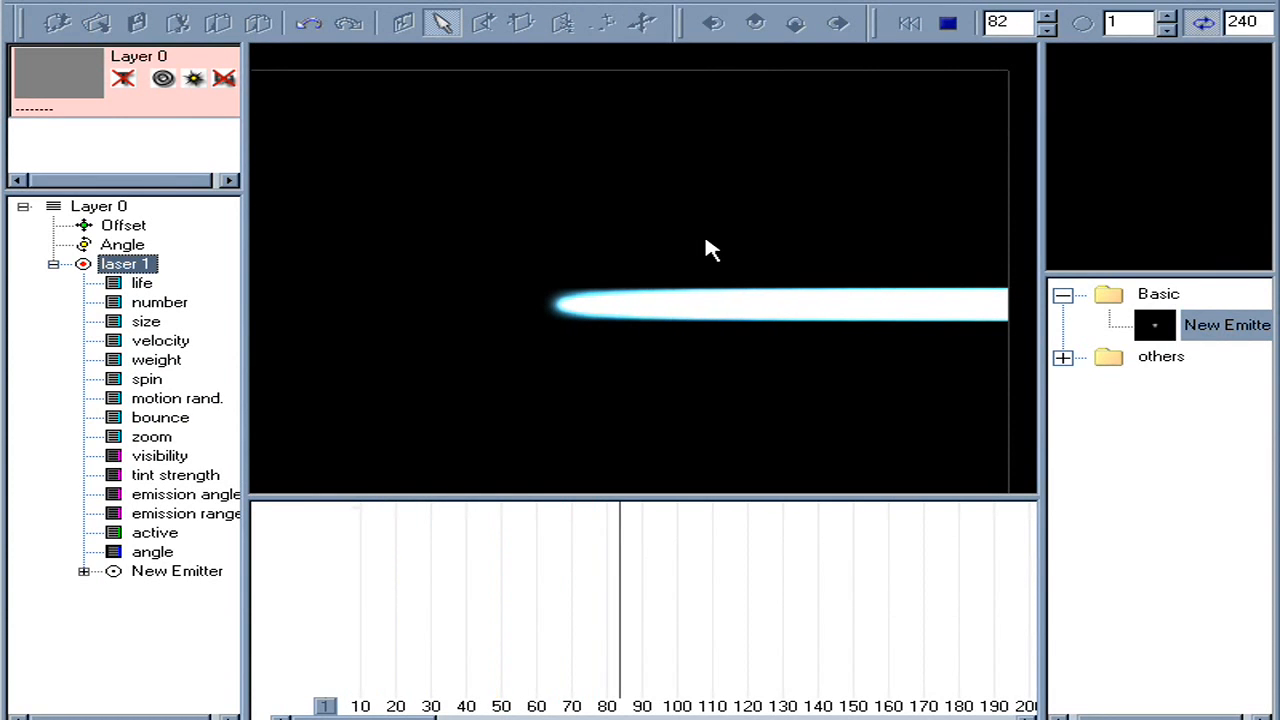
key("space")
left_click(920, 27)
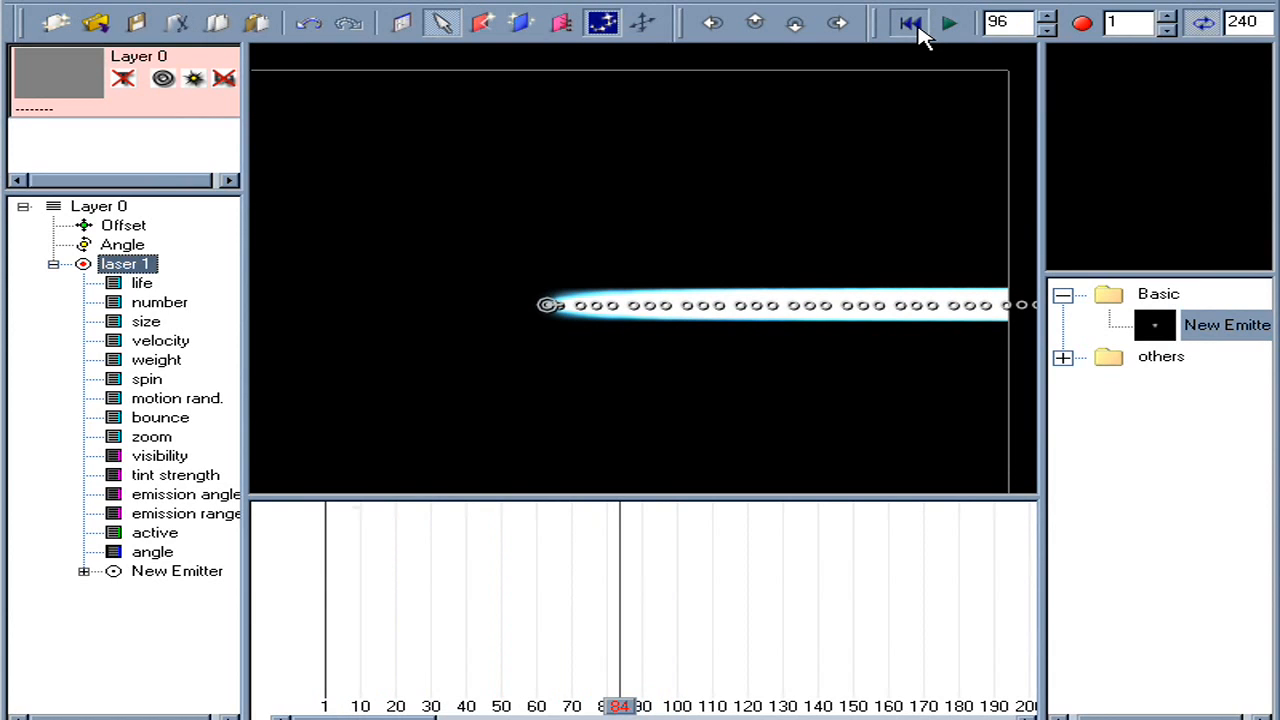
left_click(920, 28)
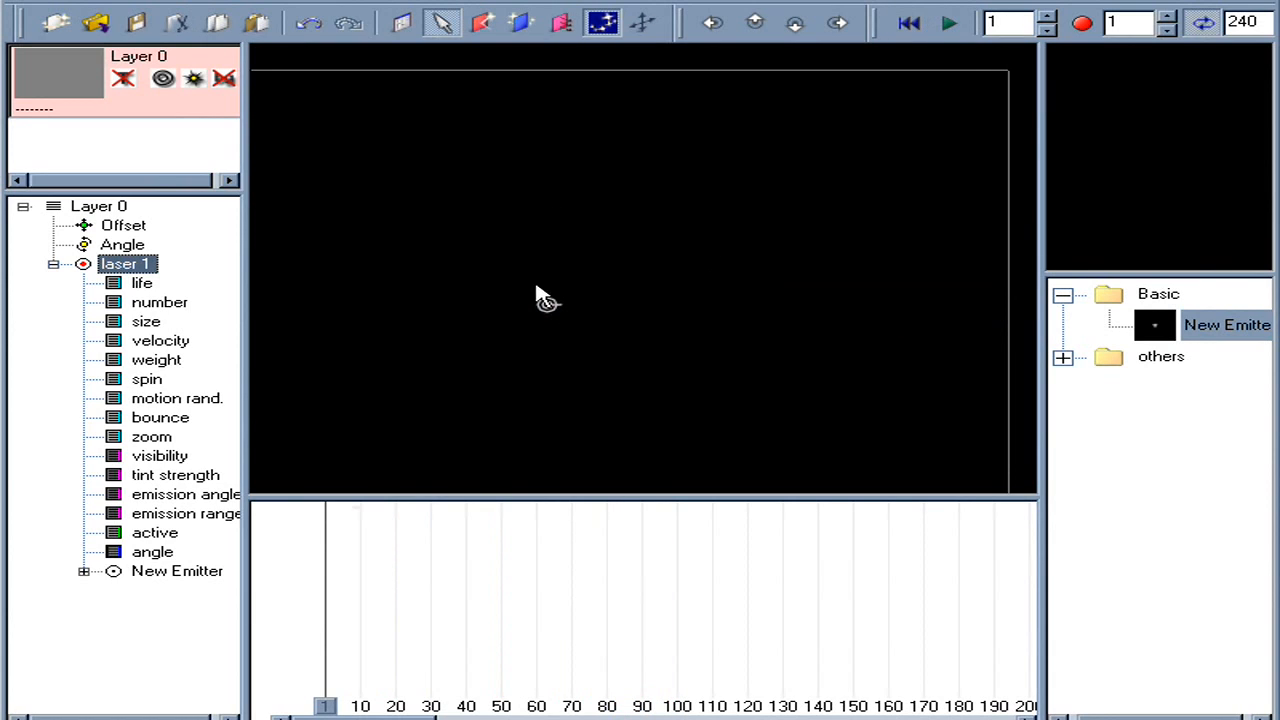
Reset the stage's scroll and zoom, and move the laser 1 super emitter near the stage's upper-left corner.
left_click_drag(706, 138, 711, 137)
right_click(740, 123)
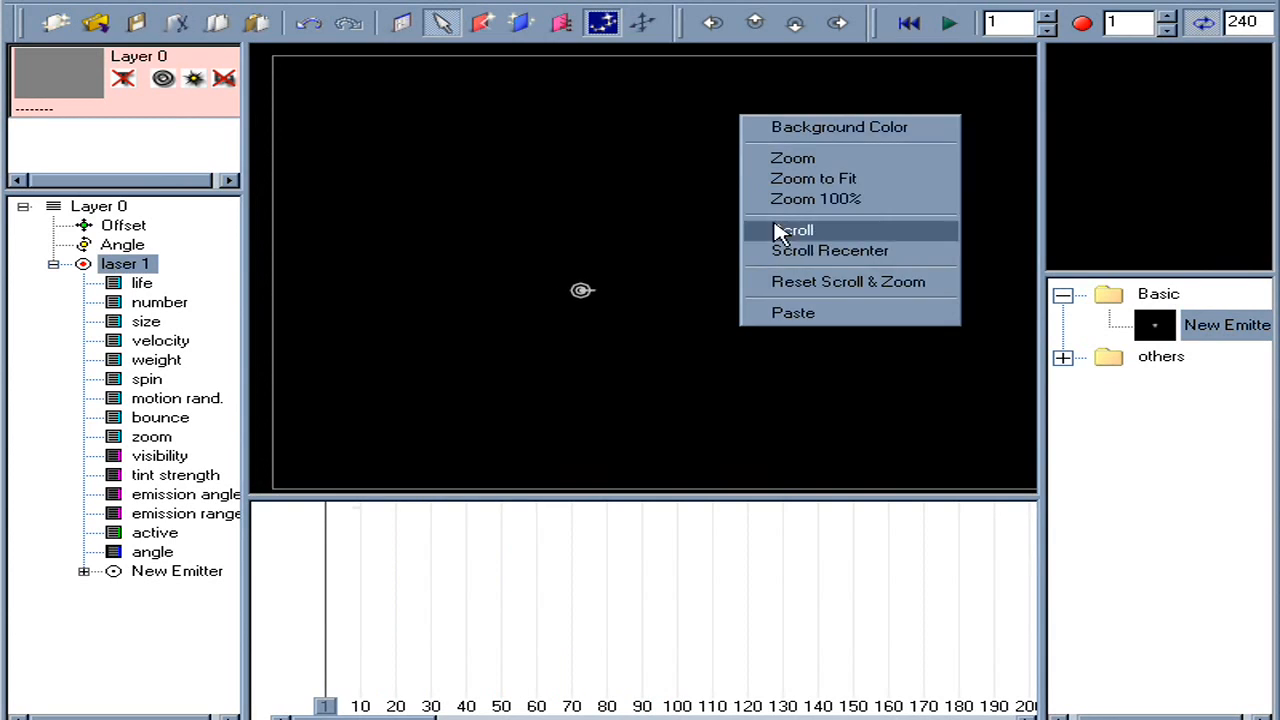
left_click(814, 281)
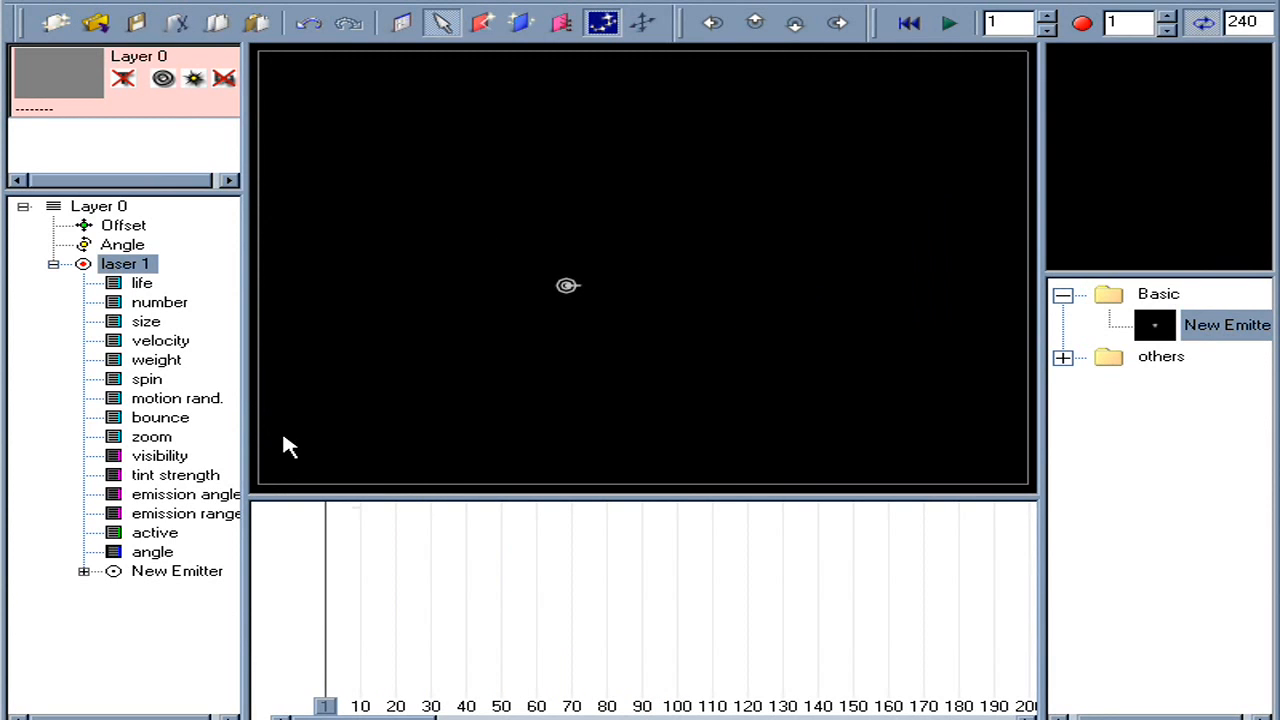
left_click_drag(563, 290, 282, 110)
Turn the laser 1 super emitter into a near-vertical line spanning most of the stage's height, and play it.
right_click(285, 115)
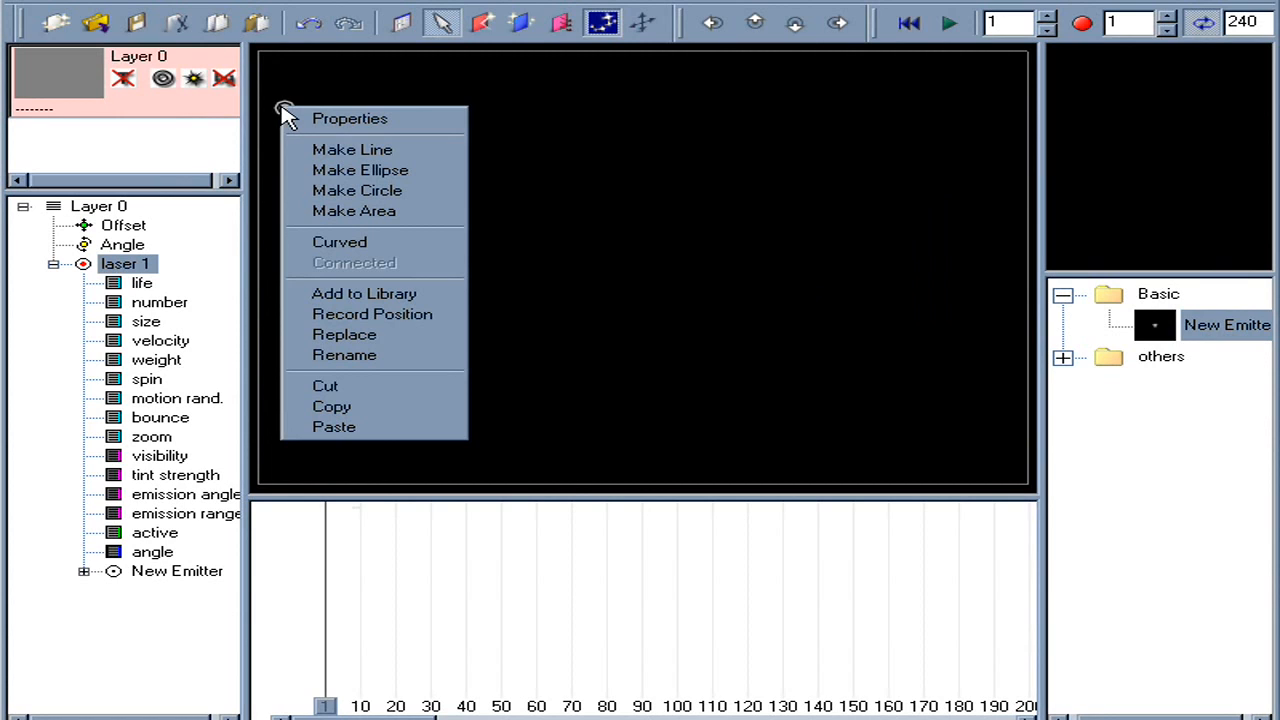
left_click(345, 150)
left_click_drag(293, 117, 389, 88)
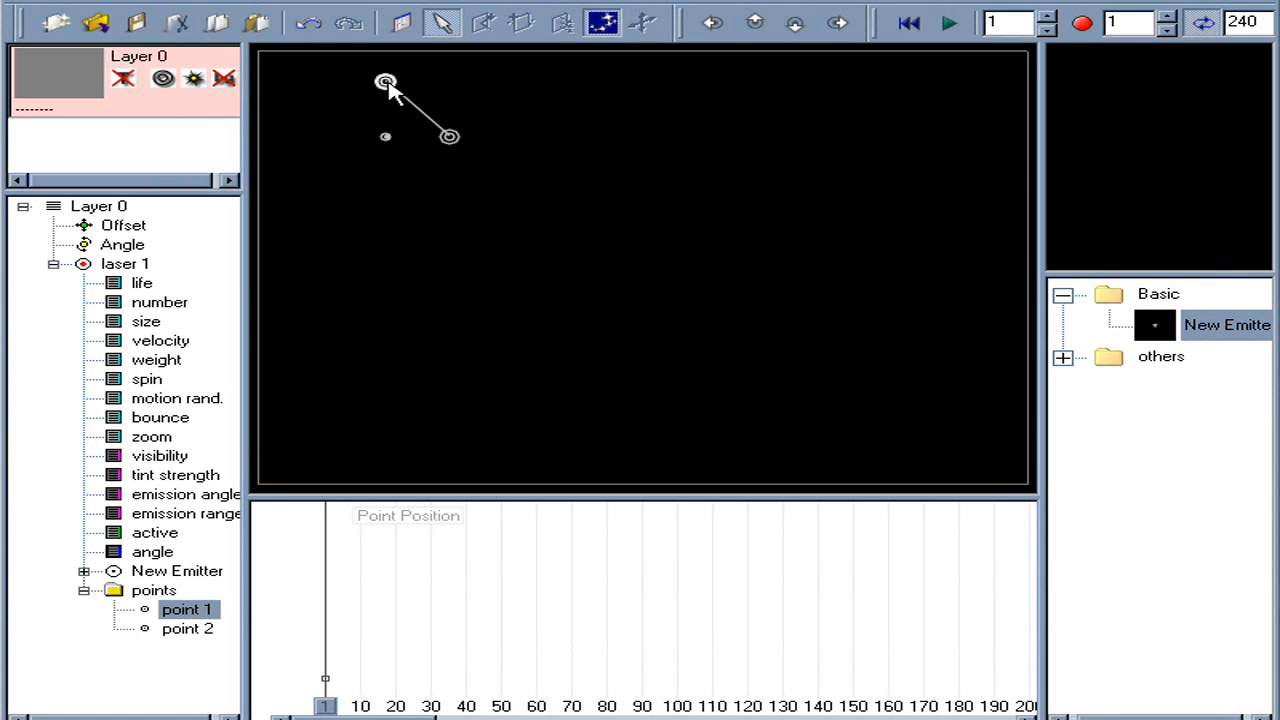
left_click_drag(450, 137, 390, 426)
key("space")
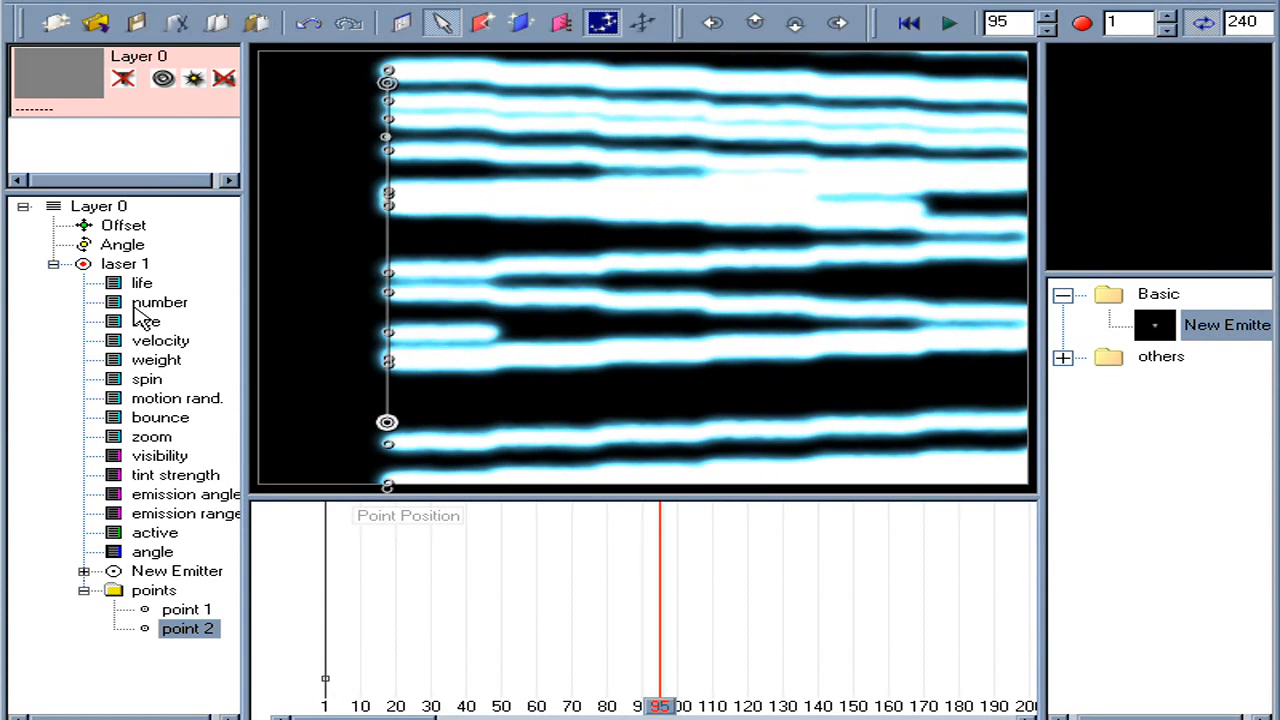
Set the f-velocity of laser 1's New Emitter to 0 from frame 1 and play the result.
left_click(157, 572)
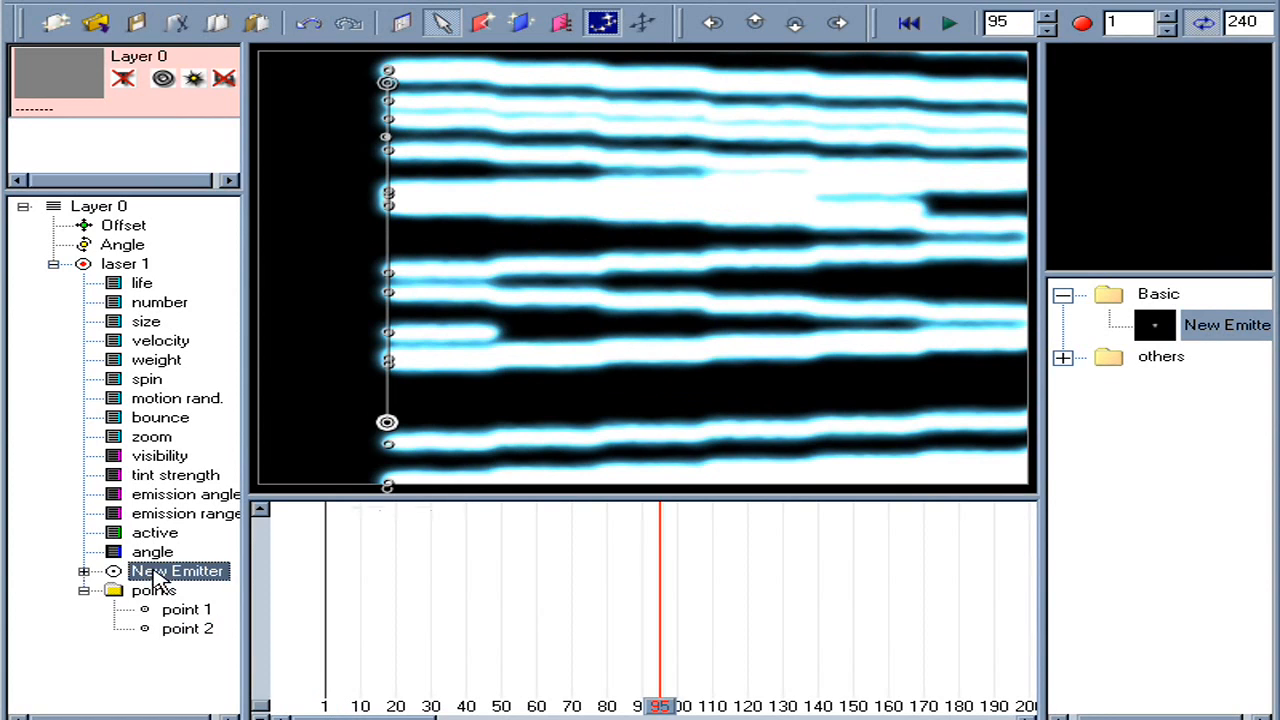
left_click(83, 571)
left_click_drag(84, 717, 124, 717)
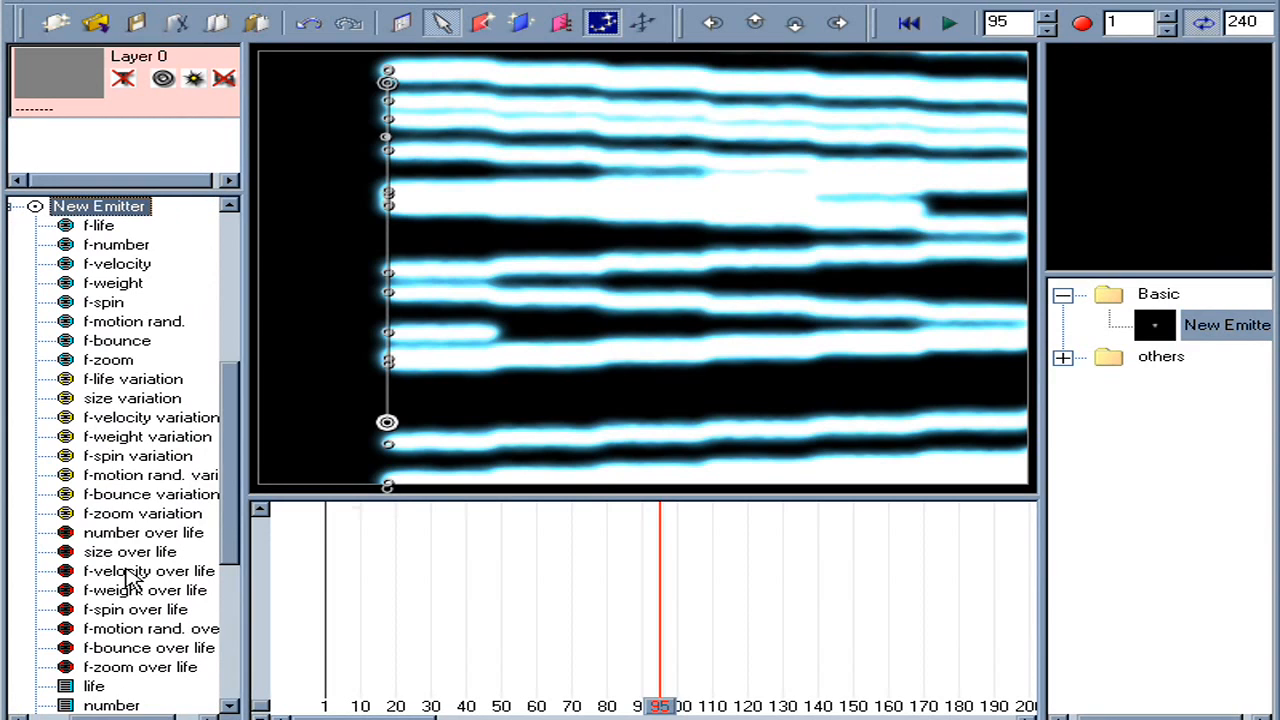
left_click(117, 264)
left_click_drag(325, 651, 313, 710)
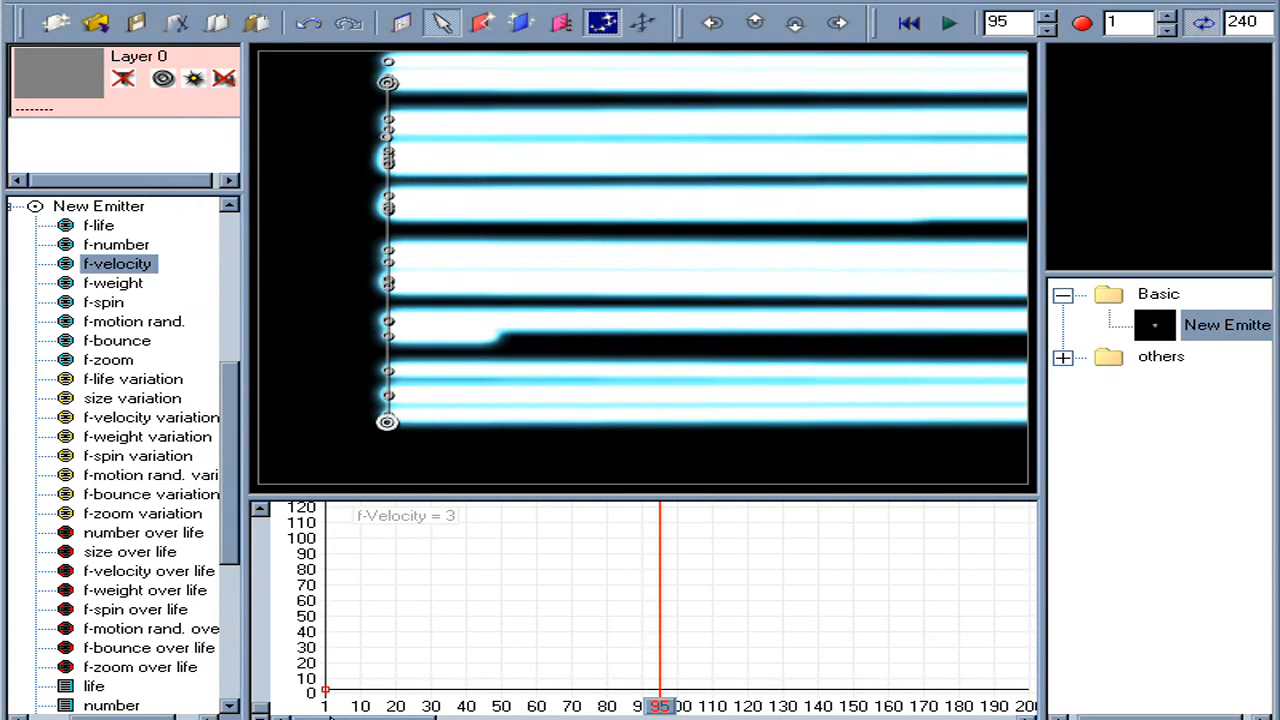
left_click(329, 707)
mouse_move(327, 706)
left_mouse_down()
mouse_move(320, 694)
mouse_move(329, 700)
left_mouse_up()
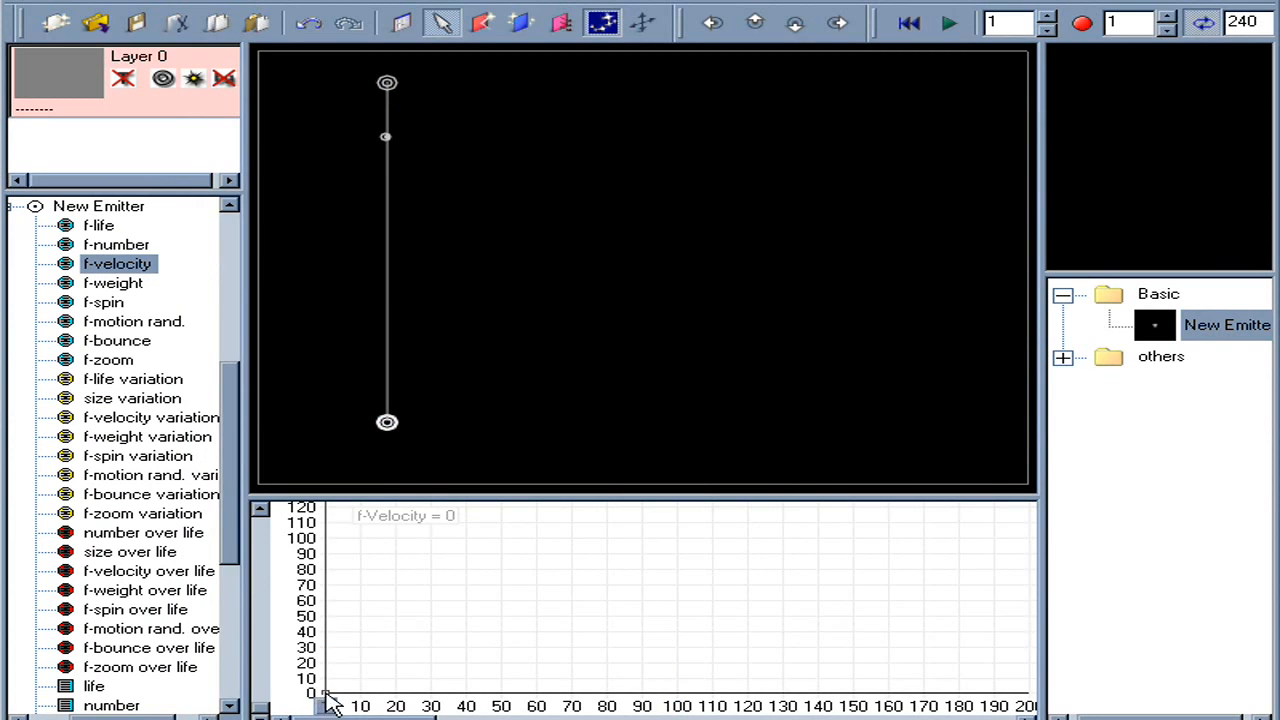
key("space")
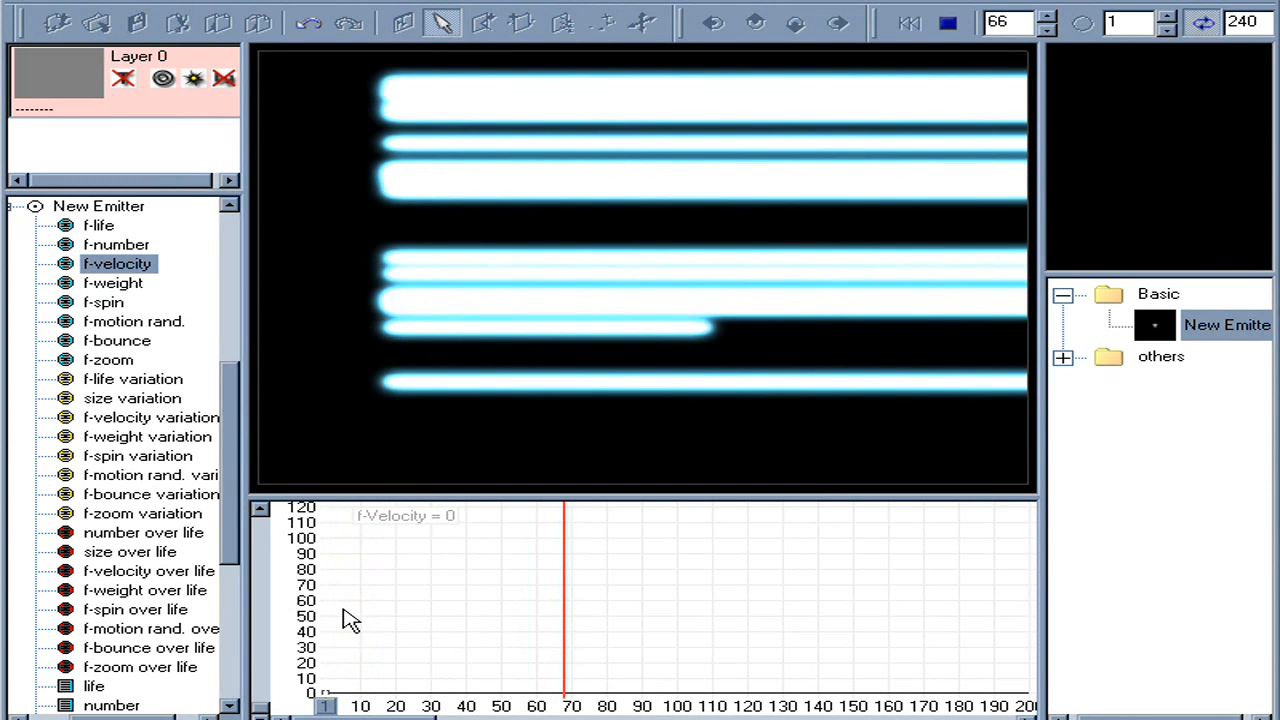
key("space")
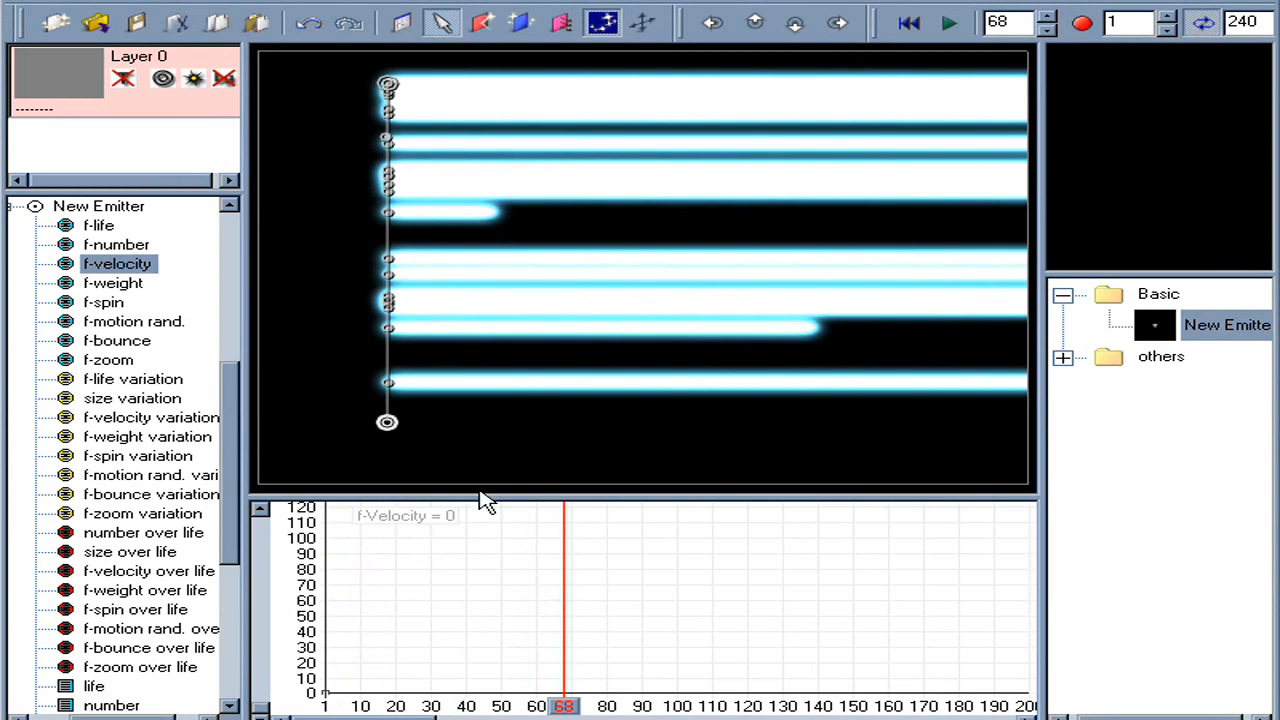
Set the New Emitter's f-life to 10 and replay the animation from frame 1.
left_click(100, 227)
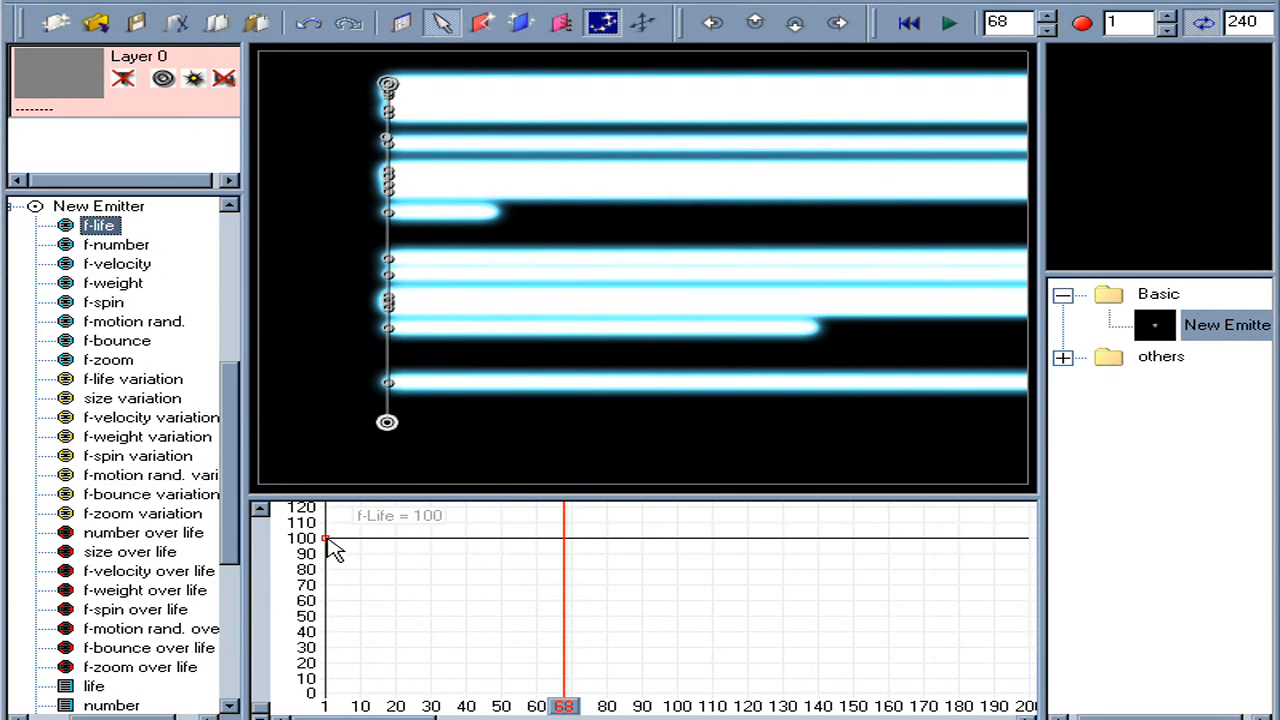
left_click_drag(325, 539, 325, 543)
left_click_drag(310, 663, 316, 678)
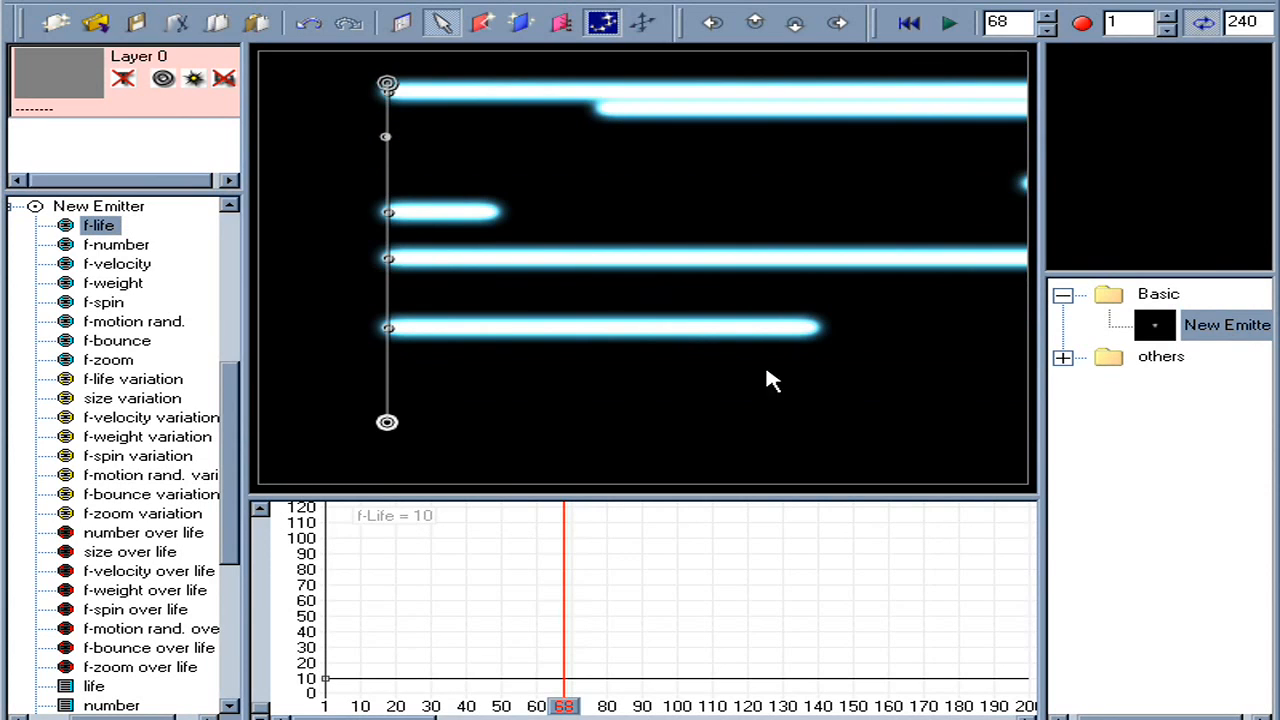
left_click(910, 22)
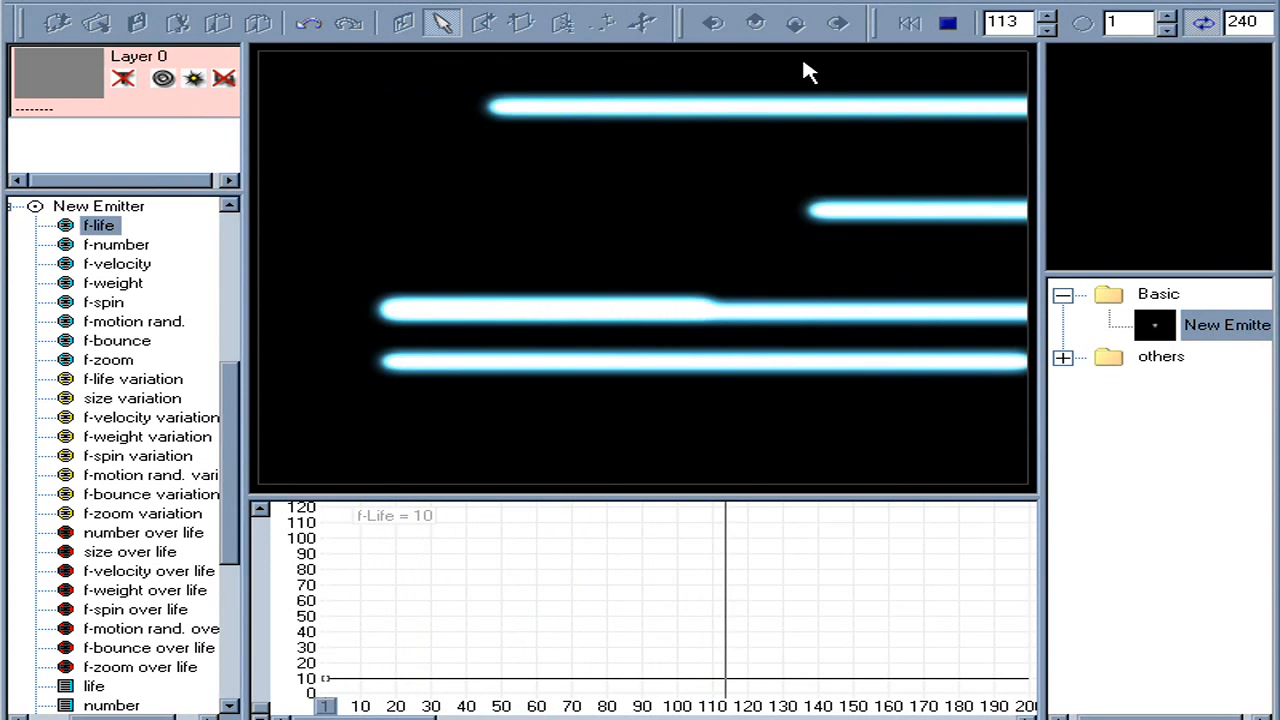
Set the New Emitter's f-zoom variation to 51 from frame 1 and play the animation.
key("space")
left_click(909, 27)
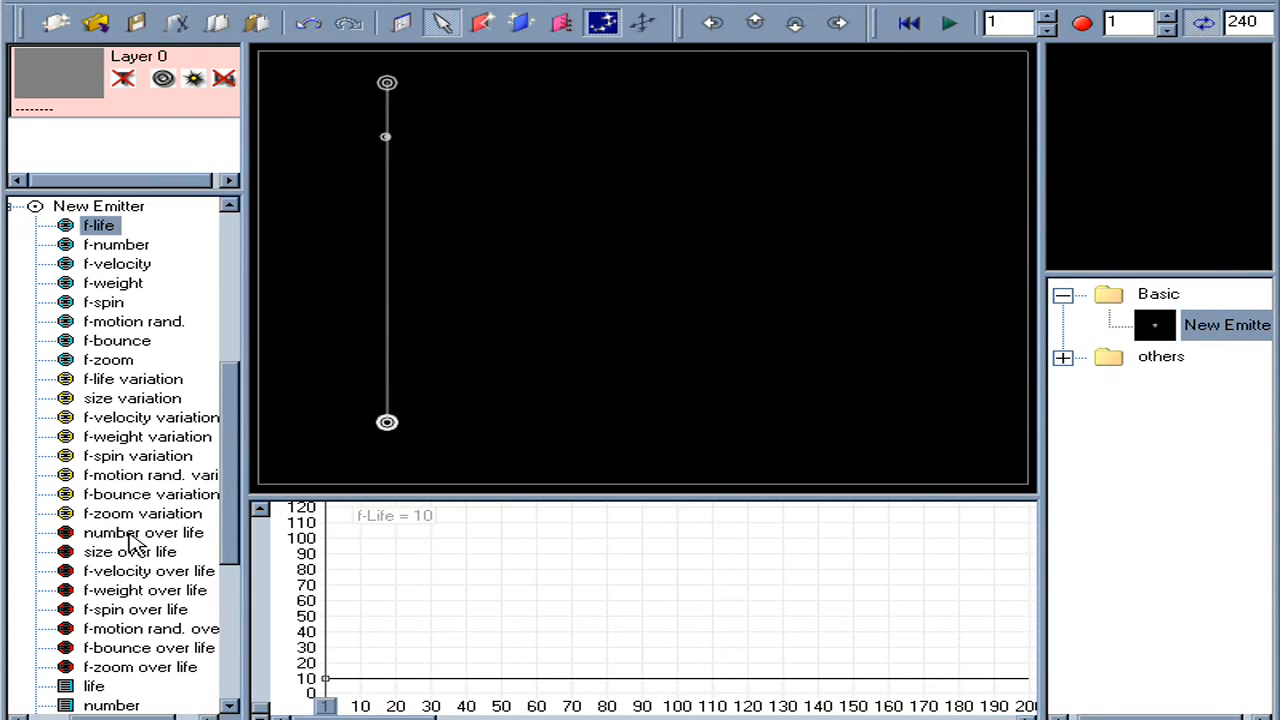
left_click(107, 361)
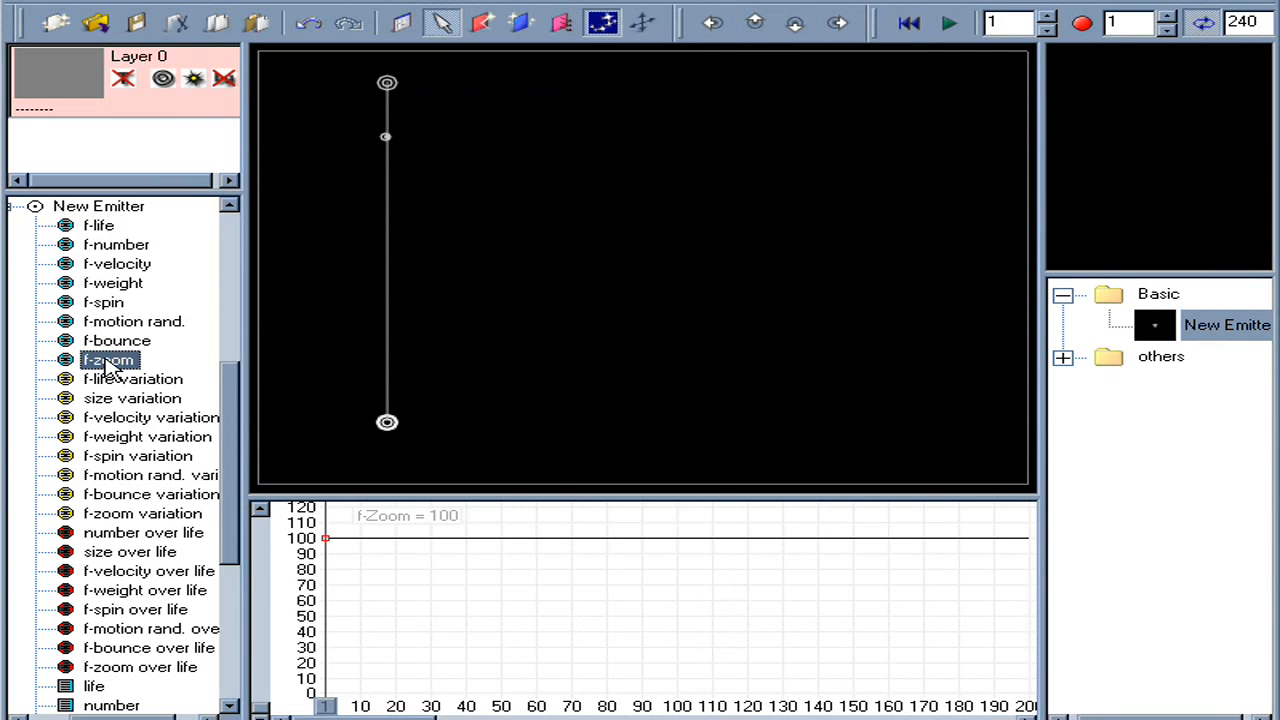
left_click(127, 514)
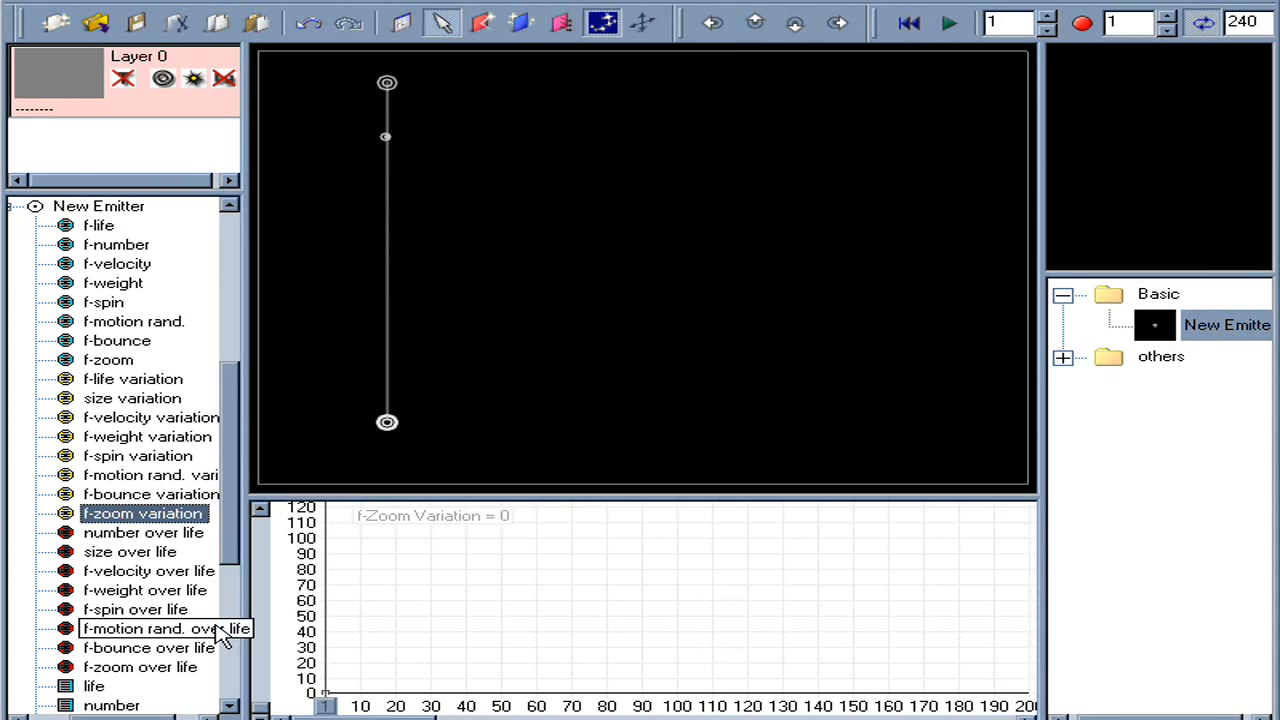
left_click_drag(326, 692, 312, 612)
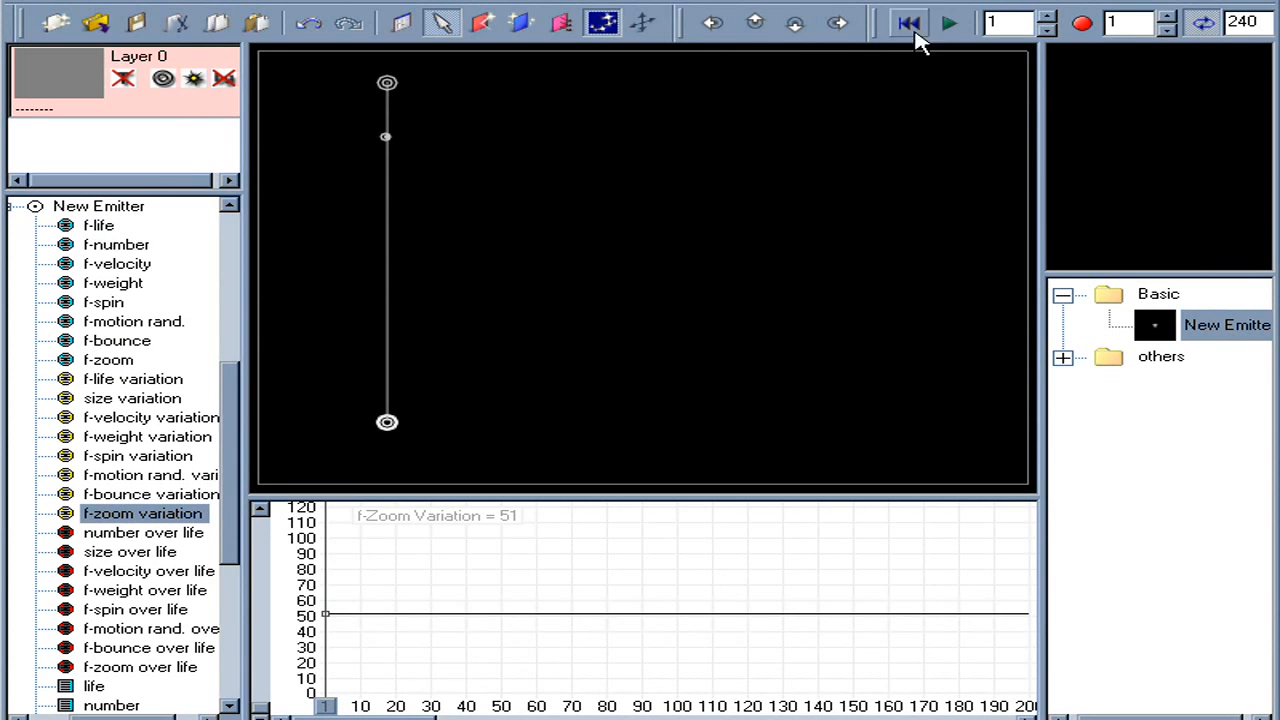
left_click(946, 23)
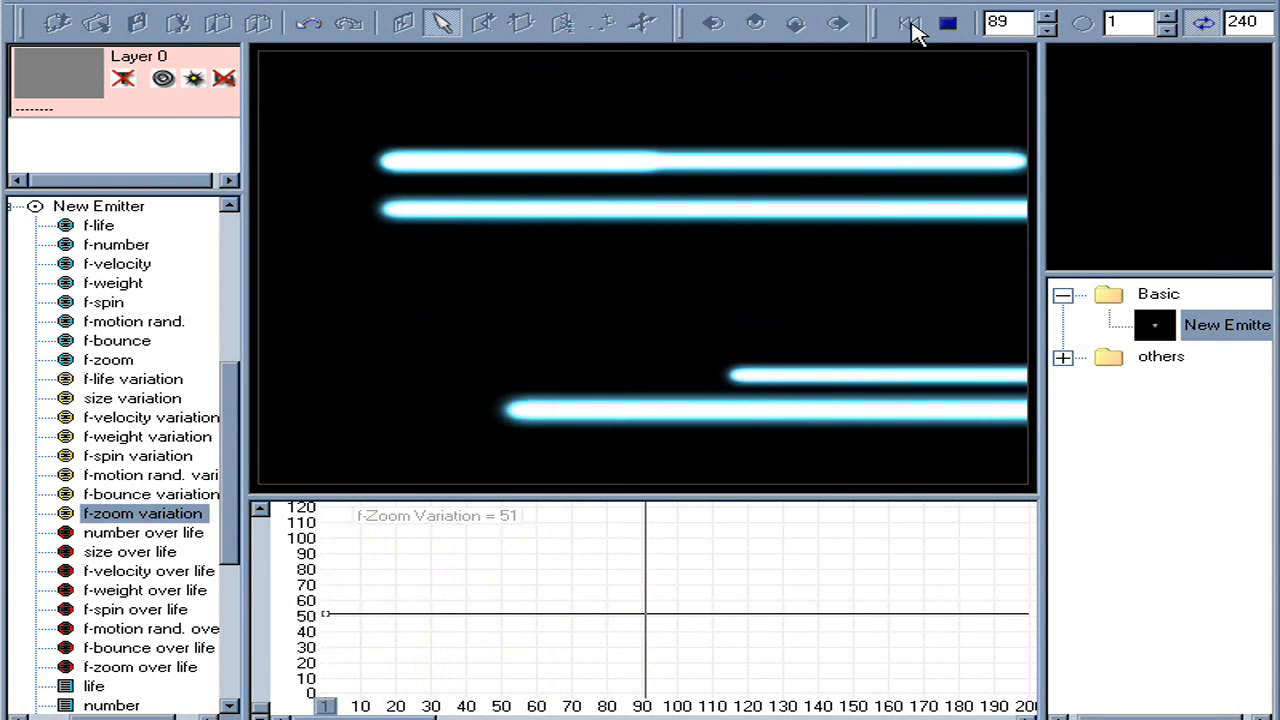
Return to frame 1, move the laser 1 line emitter to the stage's left edge at about -6,80, and play the result.
left_click(909, 23)
left_click(909, 23)
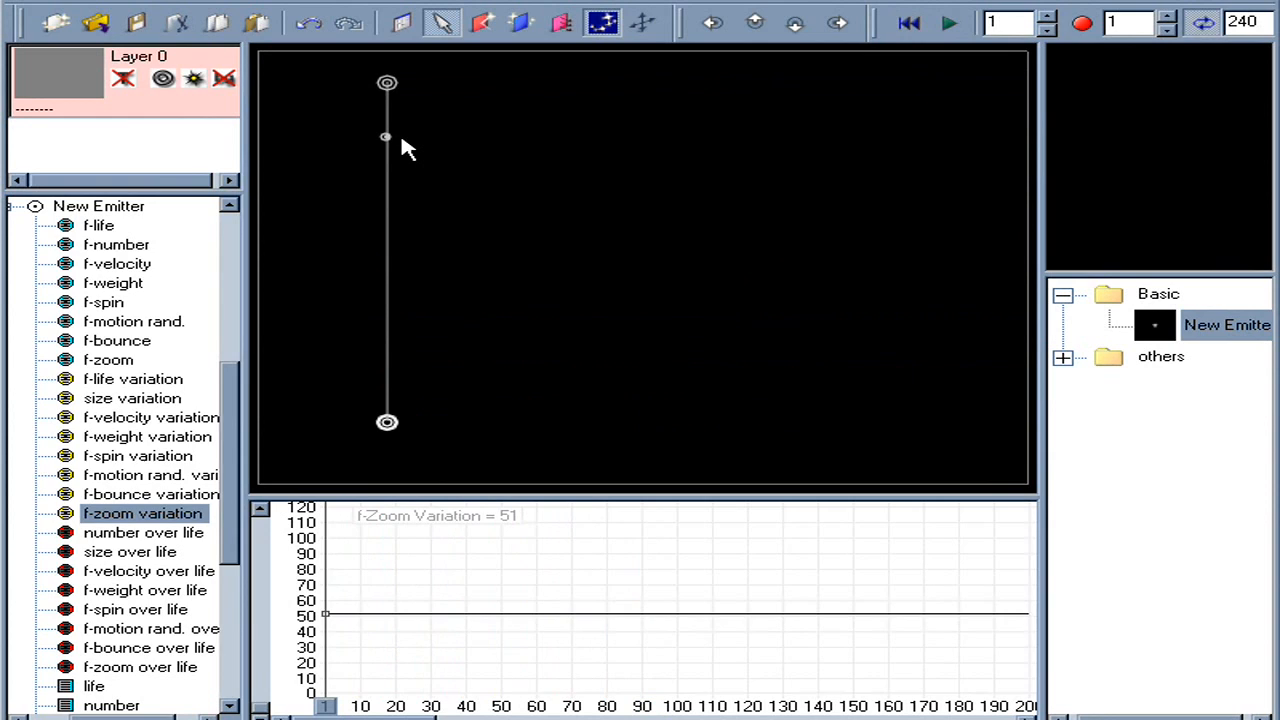
left_click_drag(391, 143, 258, 160)
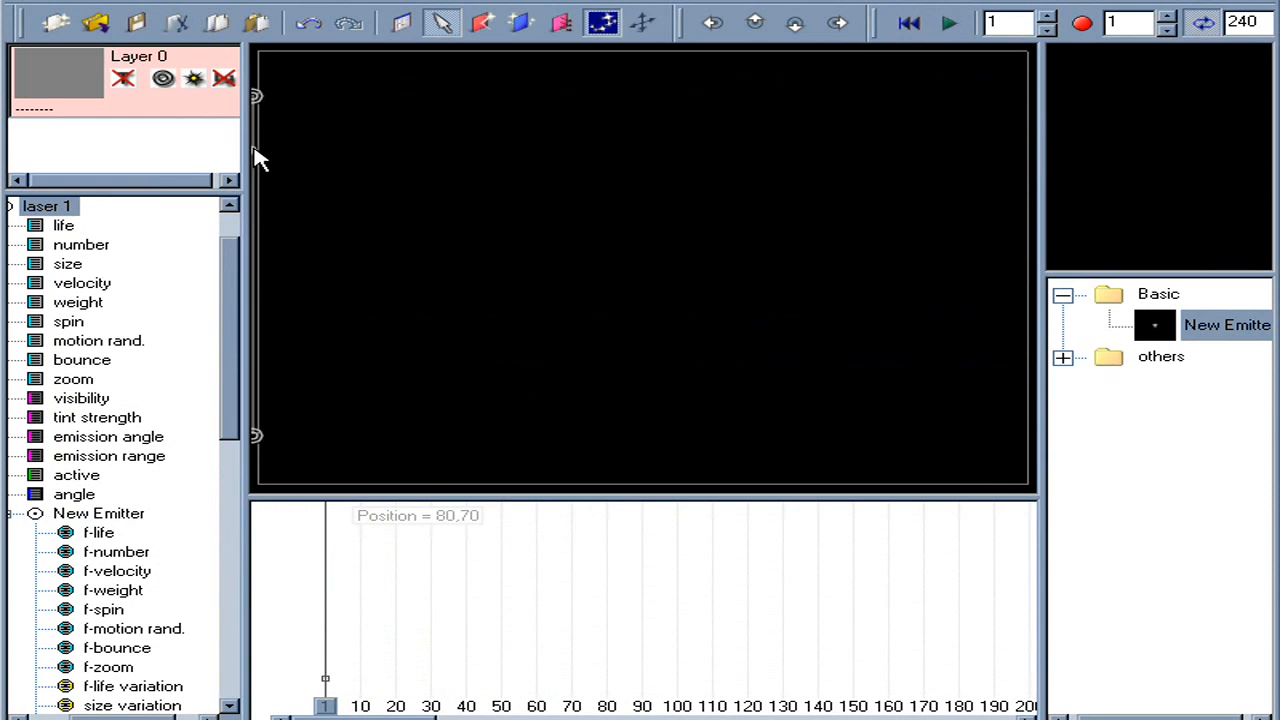
key("space")
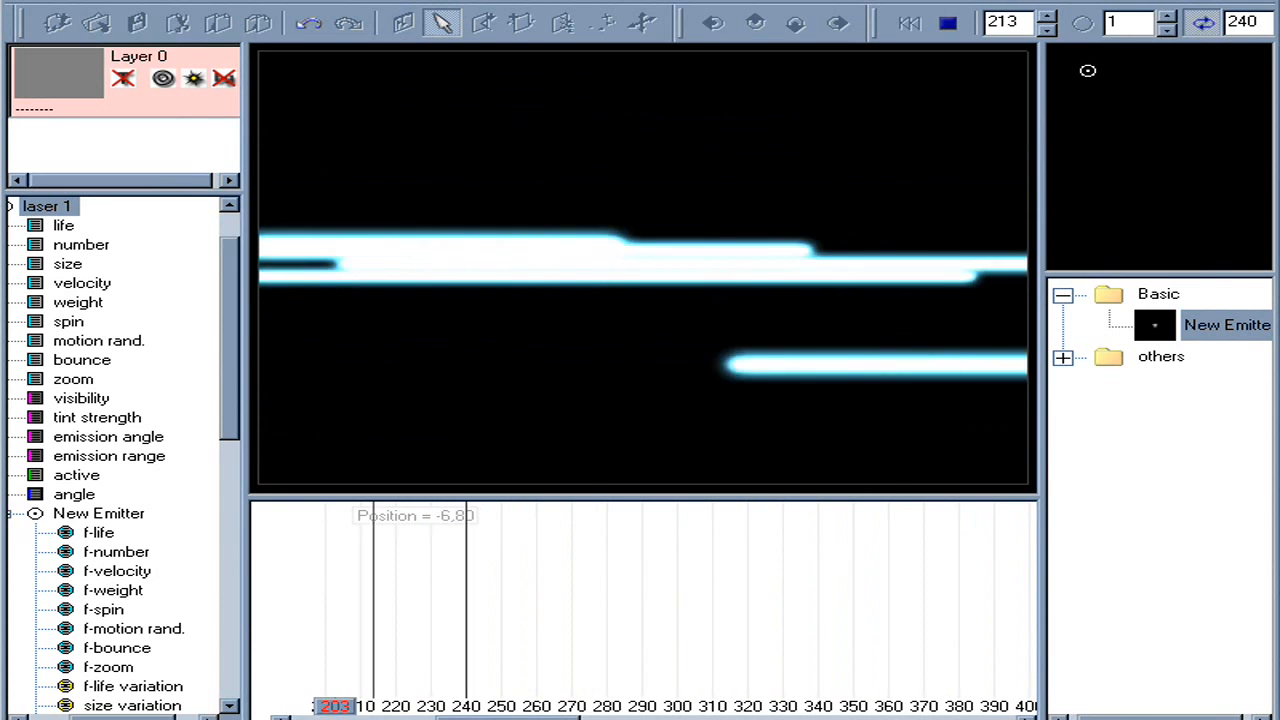
Set the New Emitter's f-life to 6 at frame 1 and play the animation.
left_click(104, 533)
left_click(365, 718)
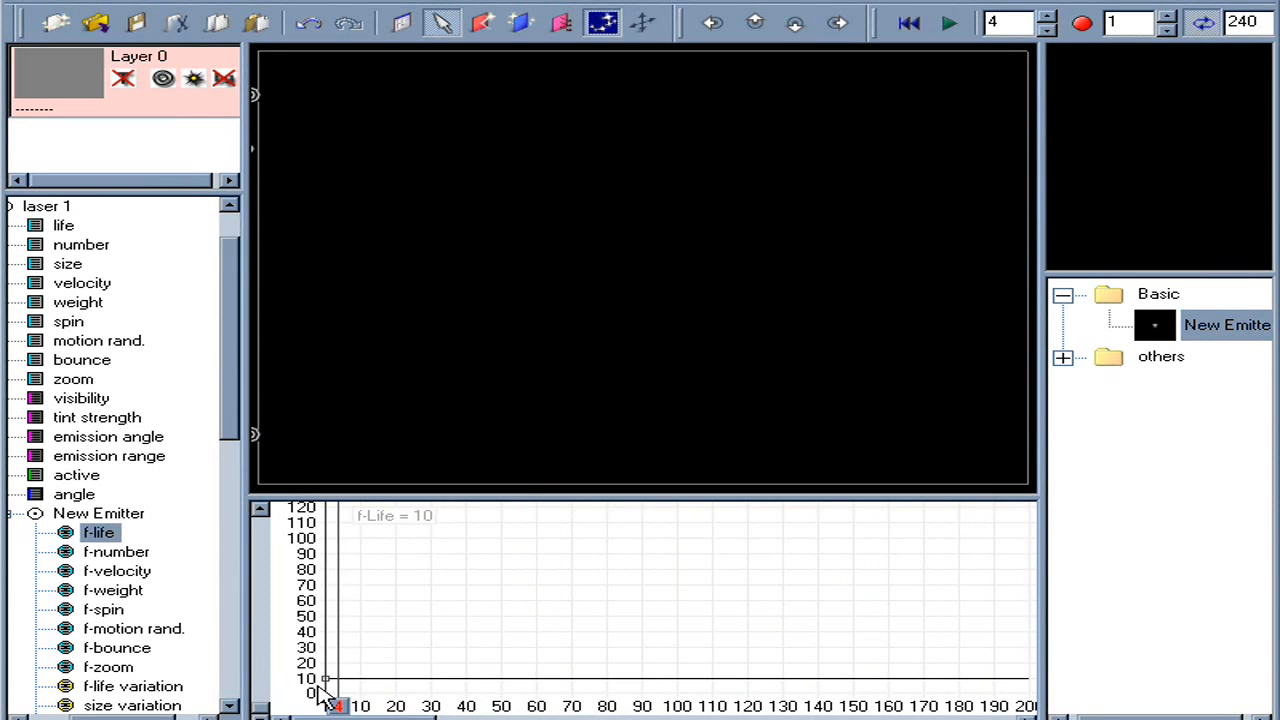
left_click_drag(325, 680, 313, 684)
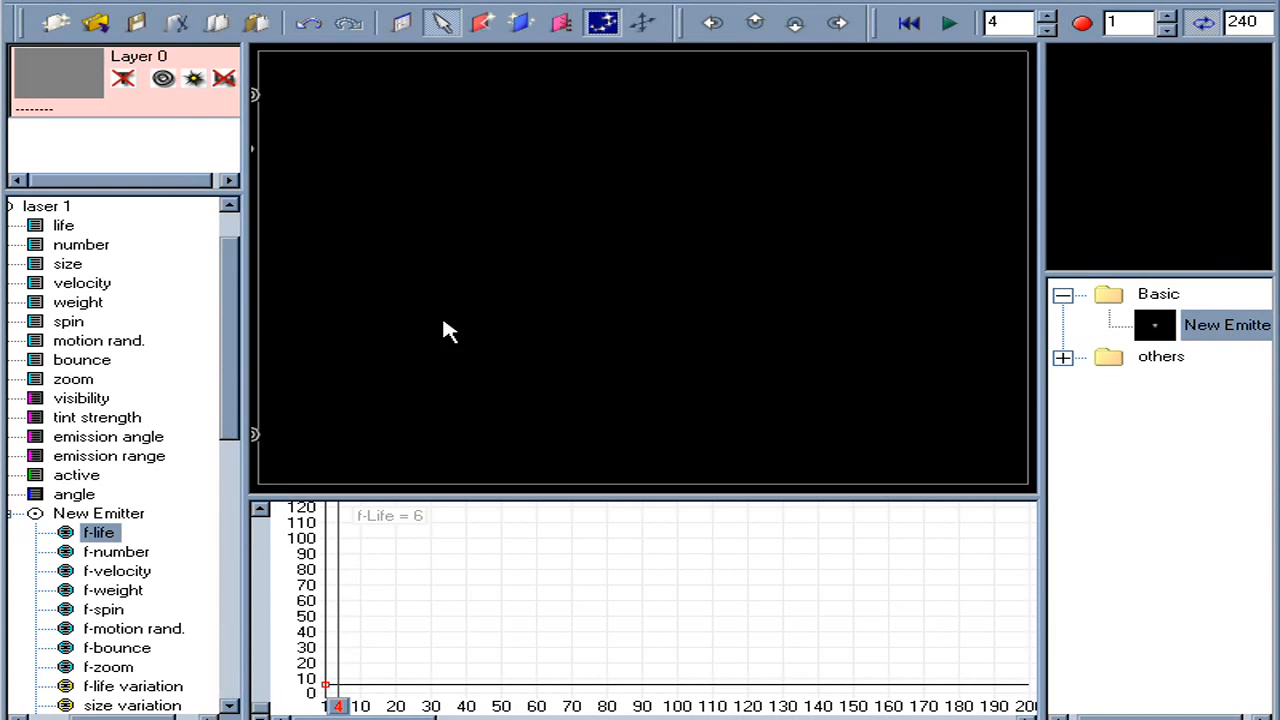
key("space")
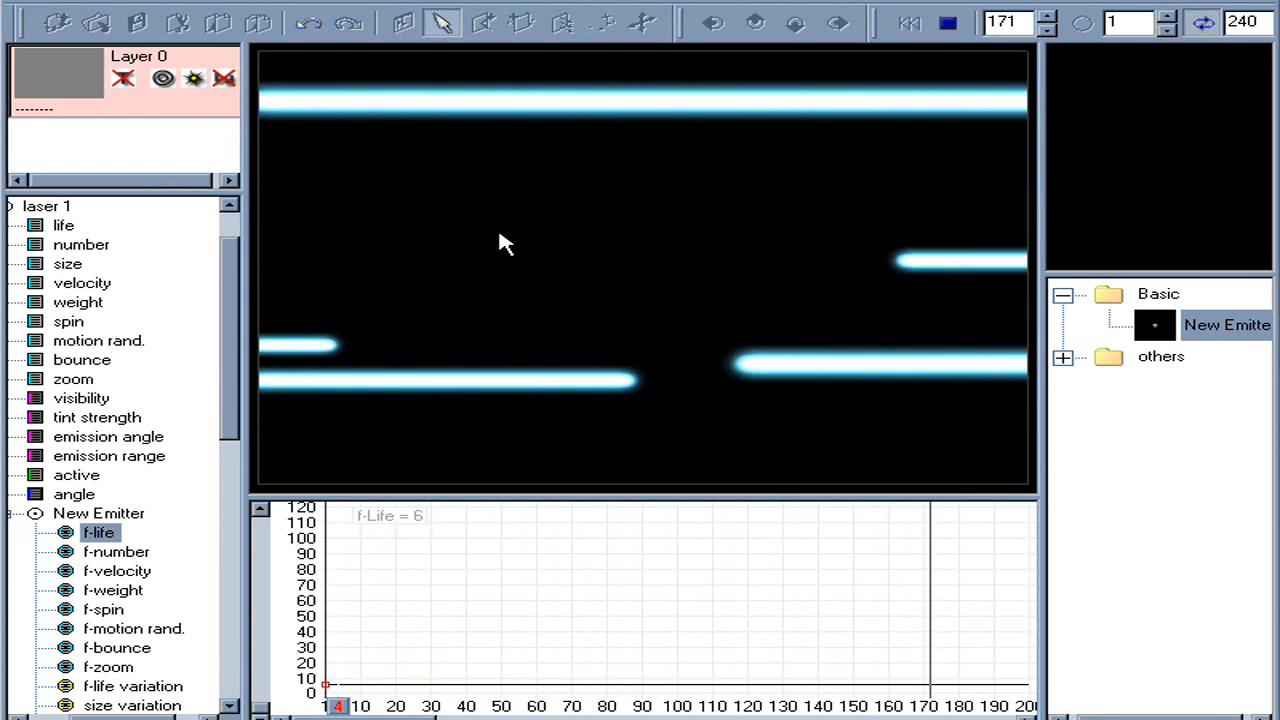
Set the New Emitter's f-life variation to 40, then replay the animation from frame 1 and stop it.
key("space")
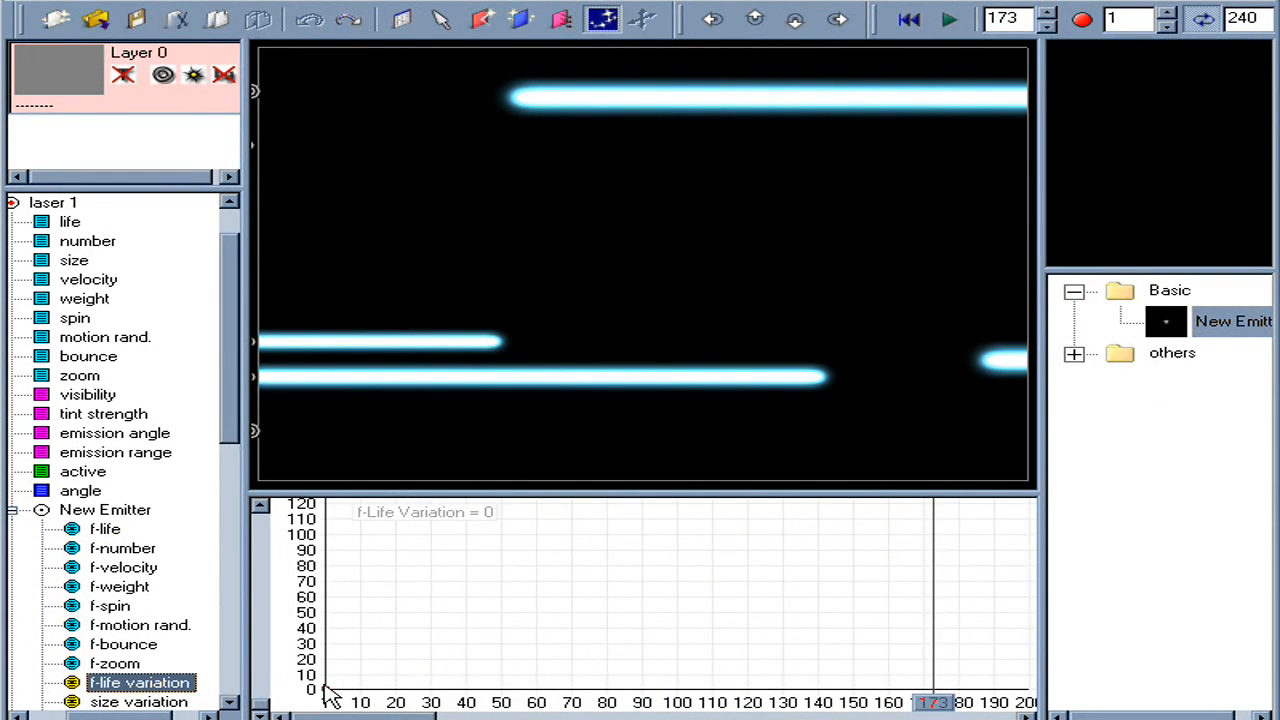
left_click_drag(330, 697, 325, 670)
left_click(323, 639)
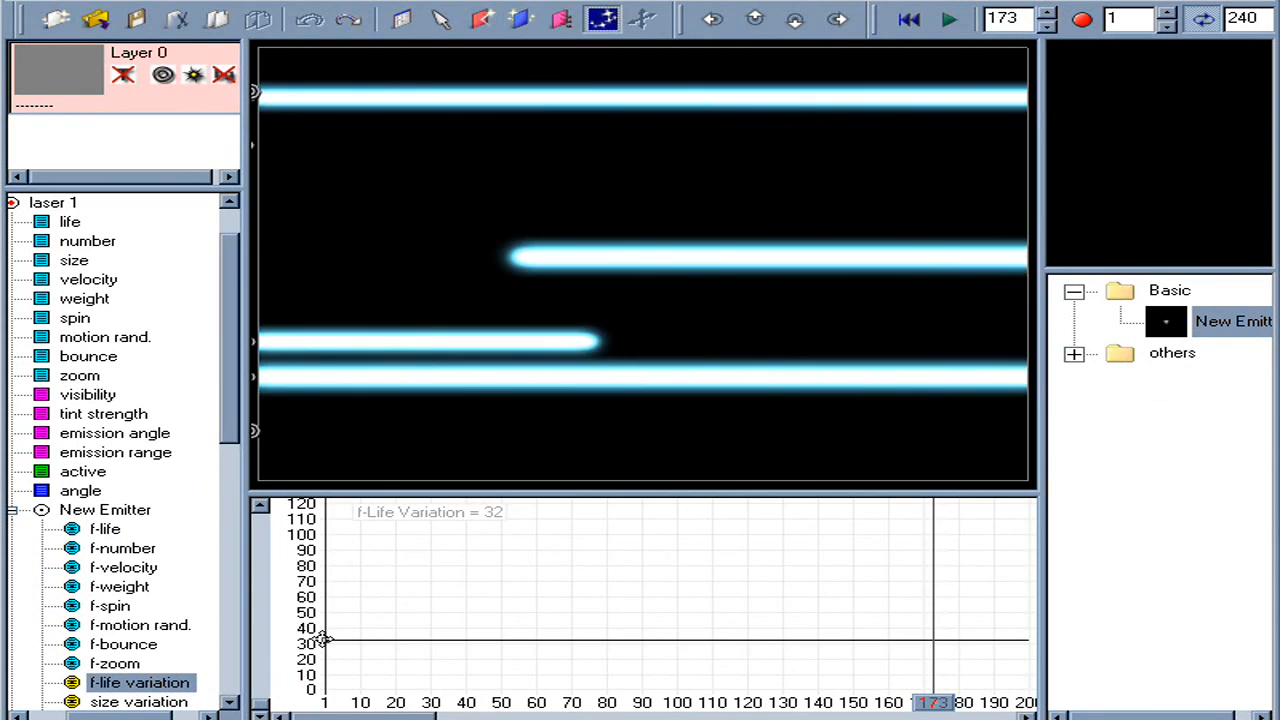
left_click_drag(323, 639, 318, 626)
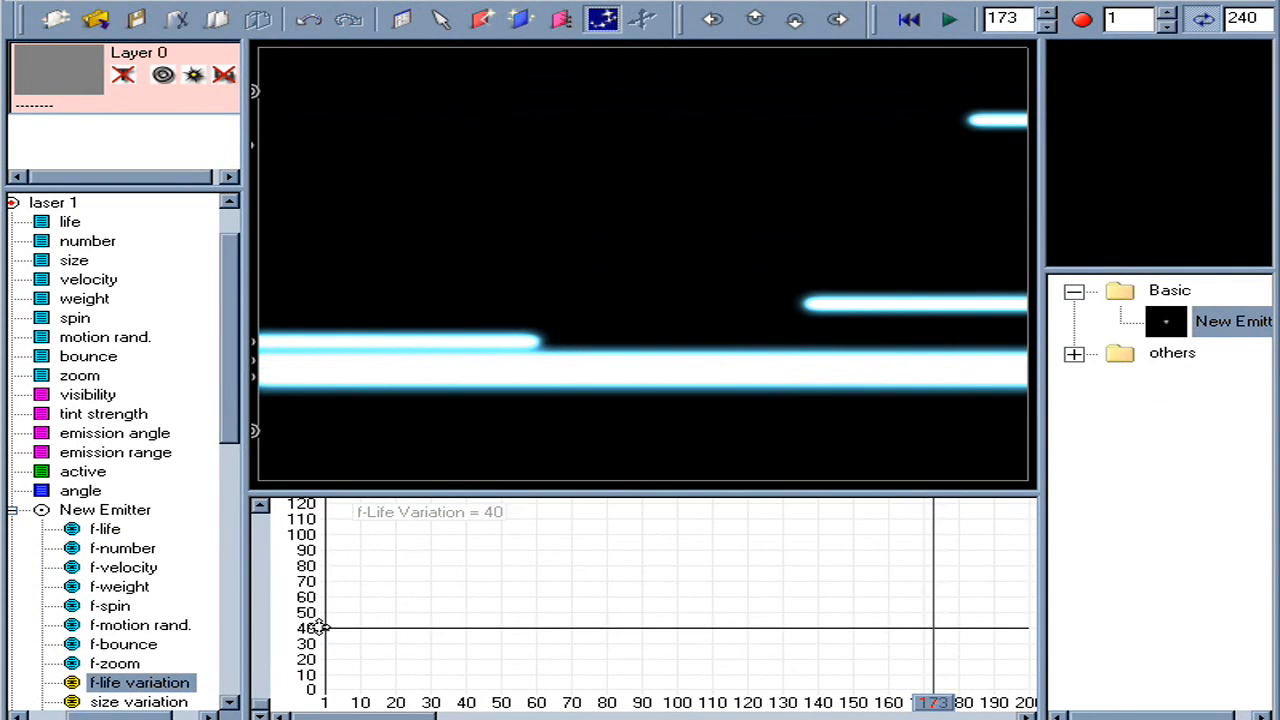
left_click(910, 19)
left_click(948, 19)
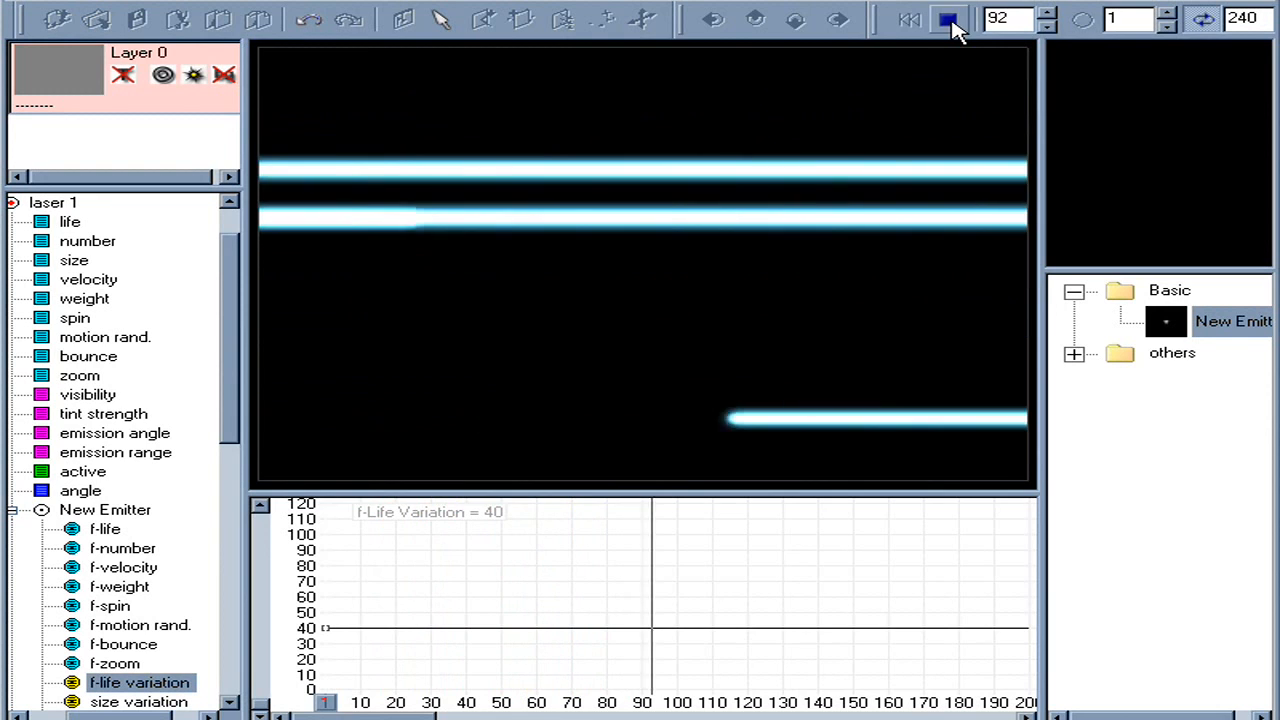
left_click(950, 22)
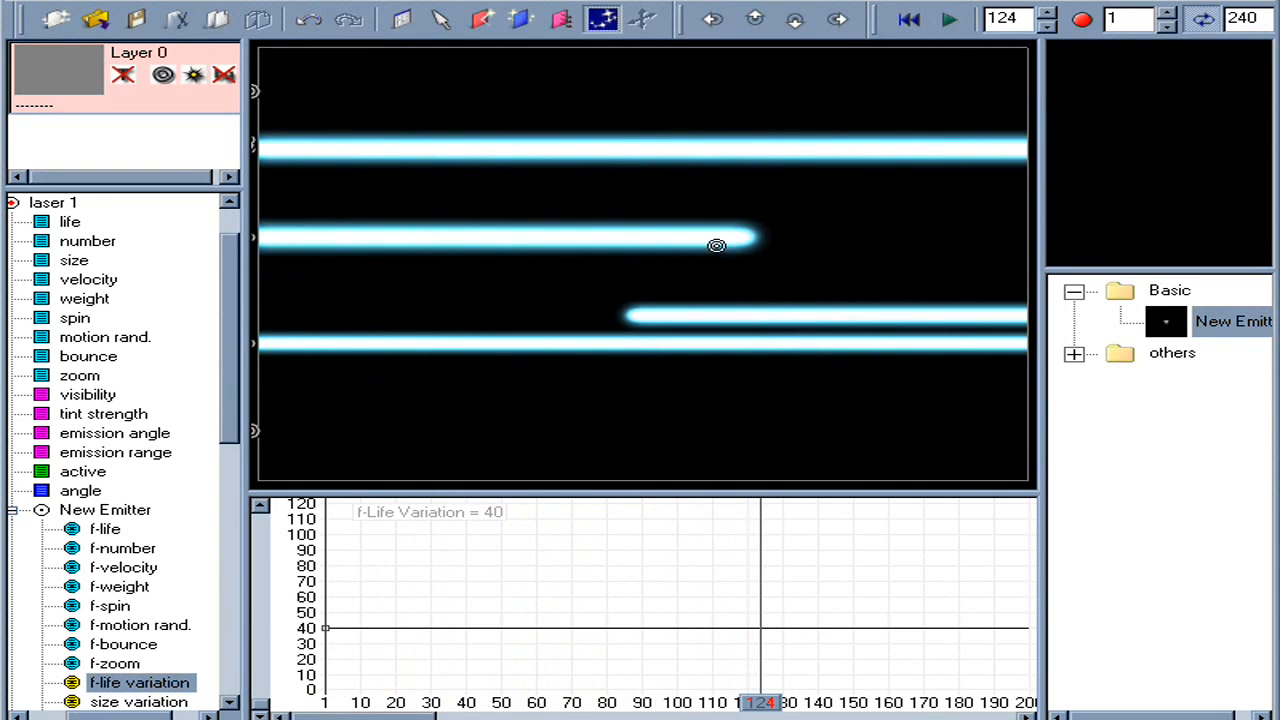
Set the size variation of the glowBlast particle type to 27 and return to frame 1.
left_click_drag(232, 408, 252, 662)
left_click(120, 645)
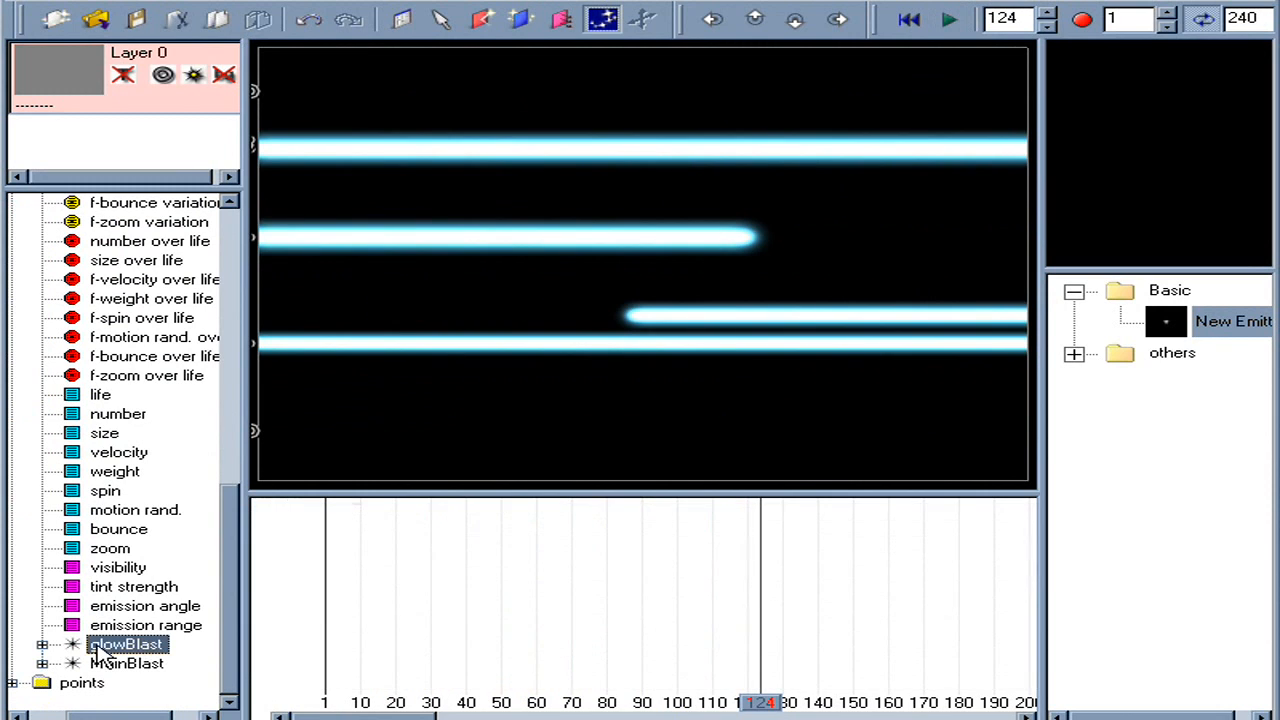
left_click(42, 643)
left_click_drag(95, 714, 128, 695)
left_click(118, 473)
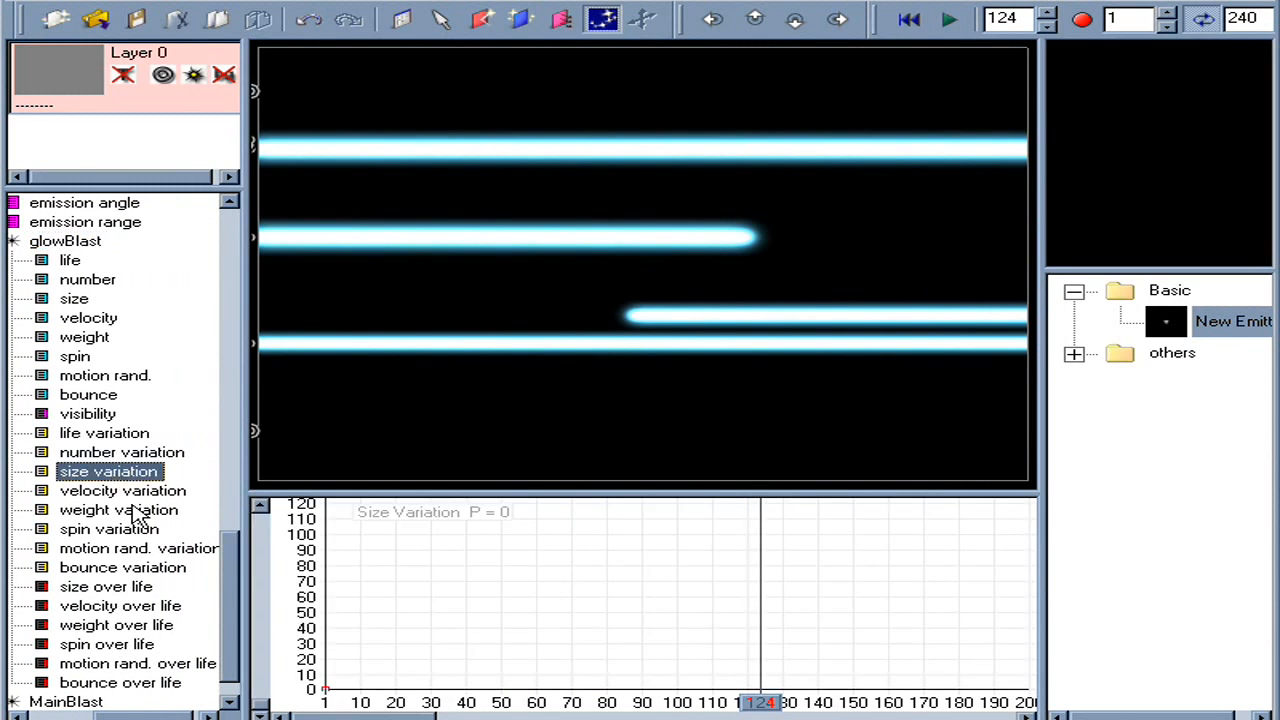
left_click_drag(329, 691, 324, 648)
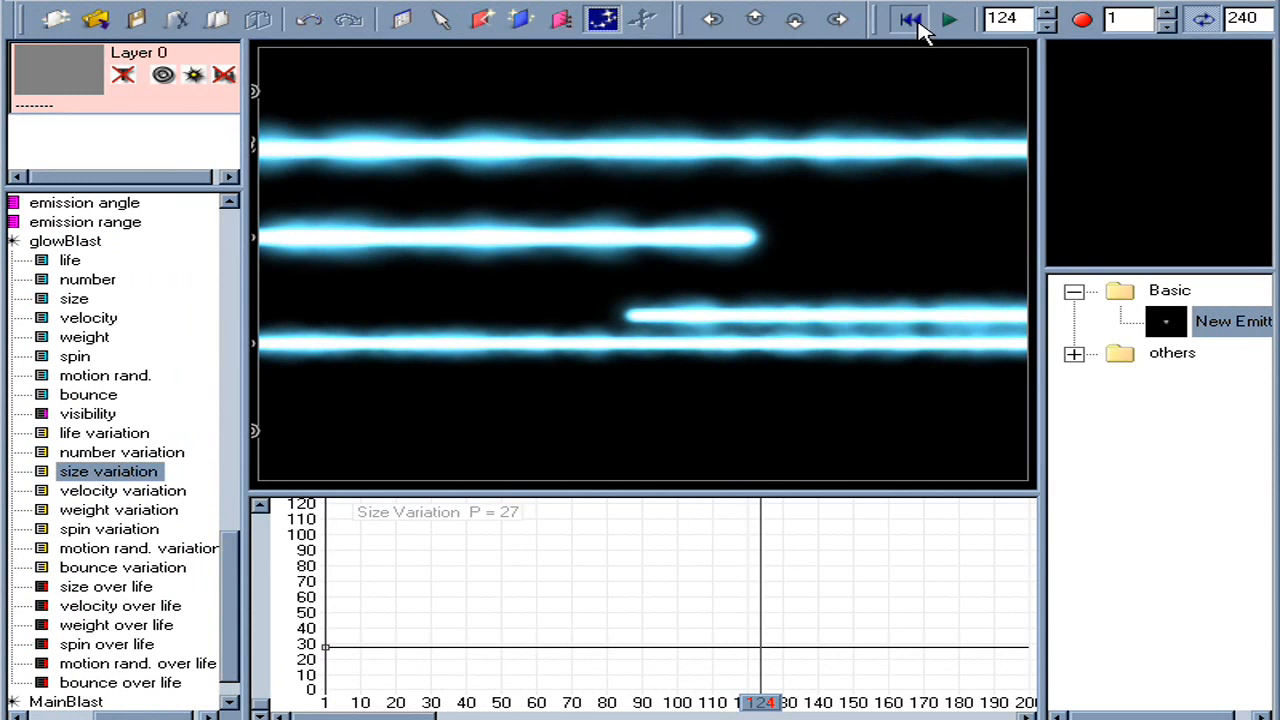
left_click(908, 21)
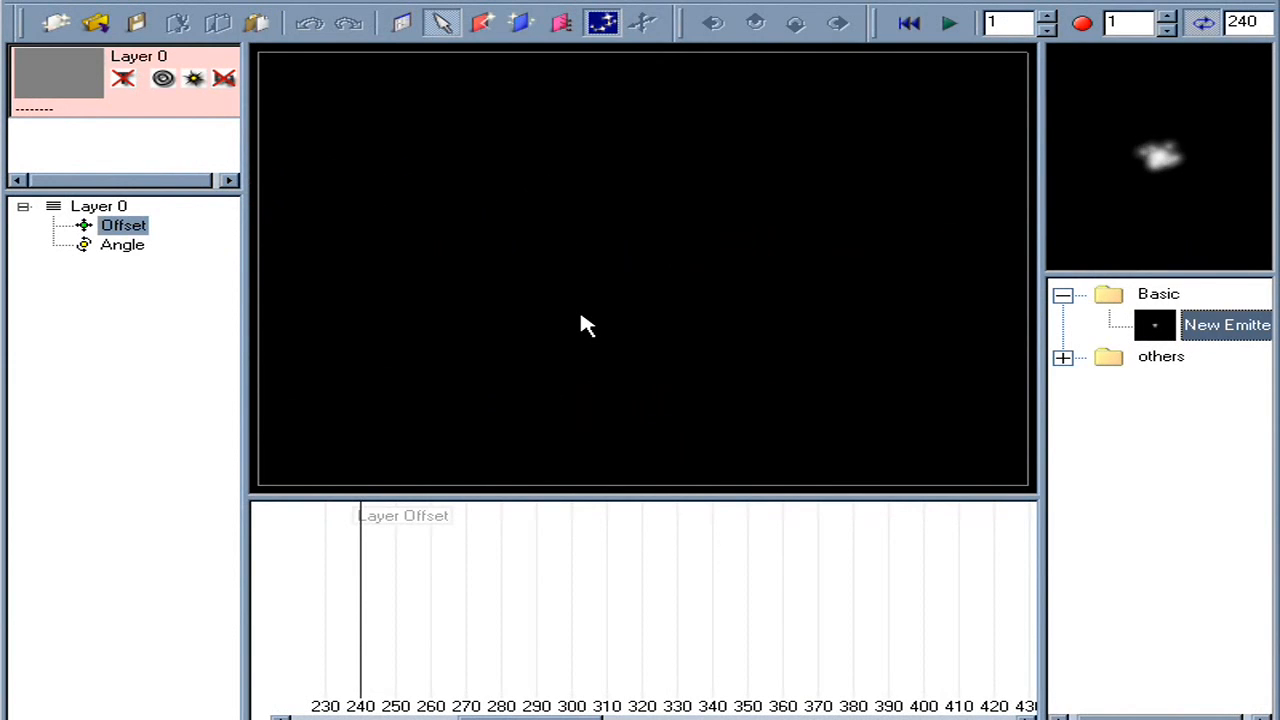
Place a new emitter near the middle of the empty stage and name it laser.
left_click(566, 288)
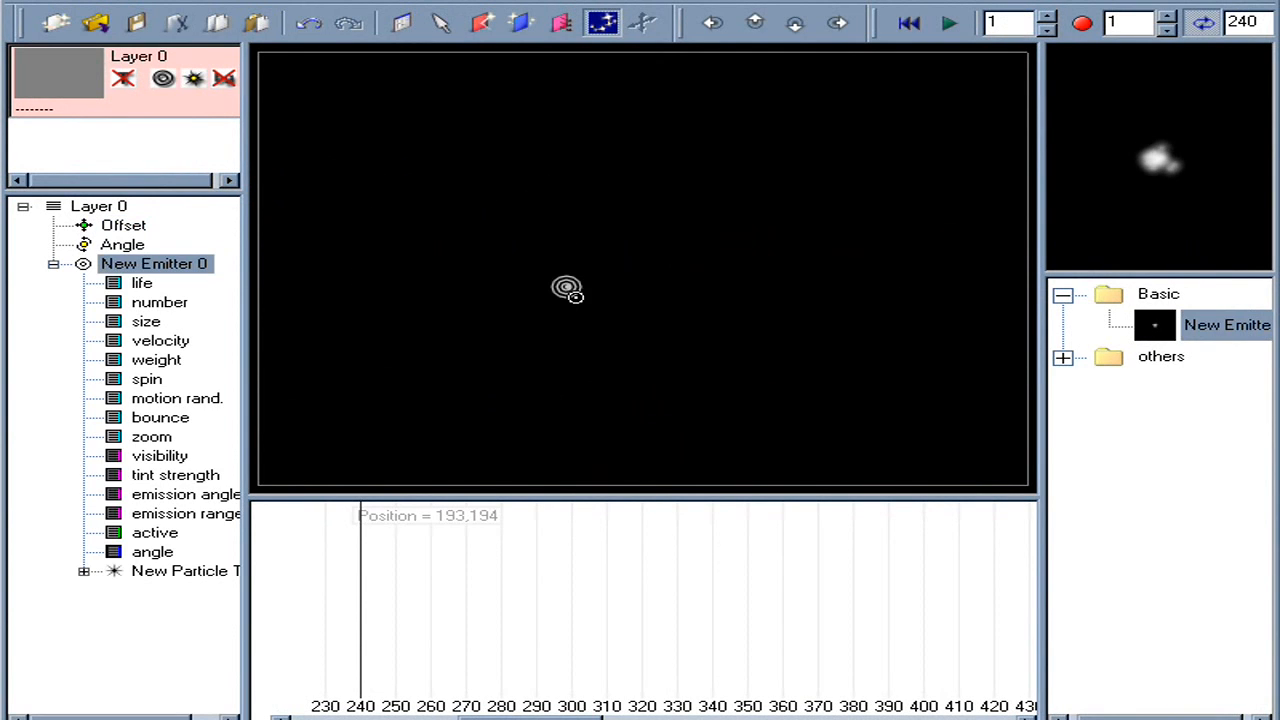
left_click(201, 266)
left_click(163, 269)
type("laser")
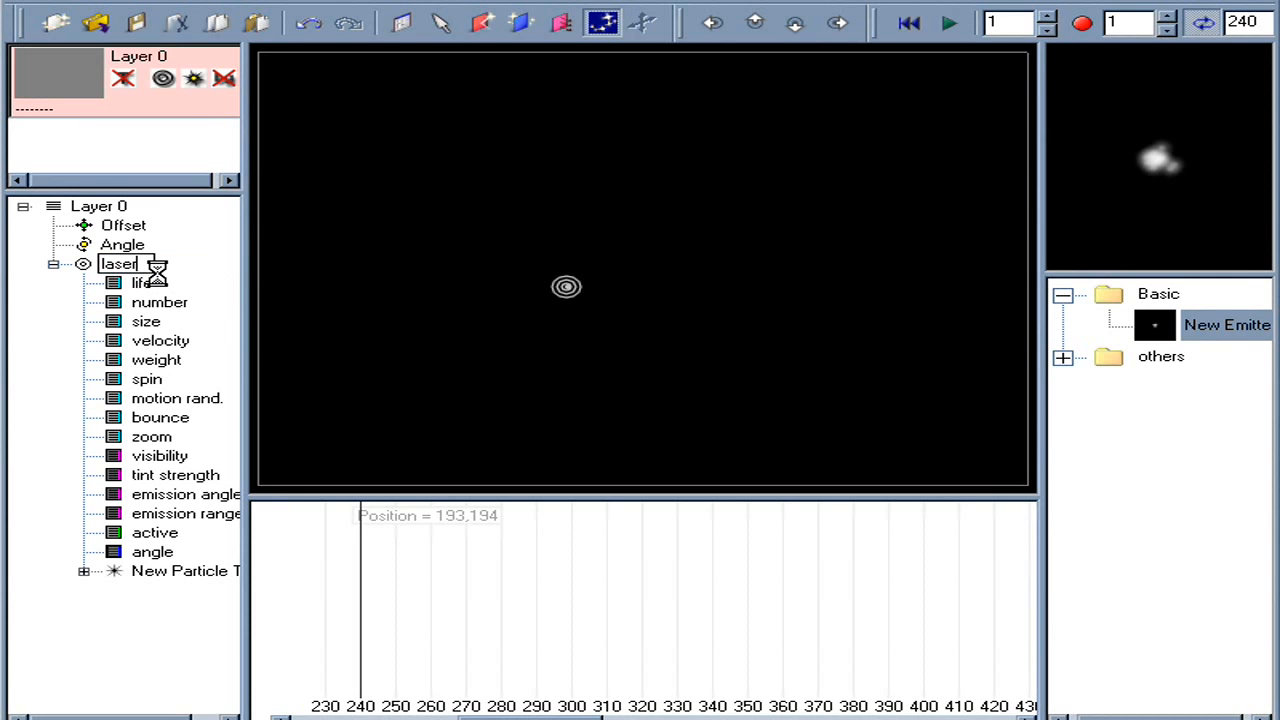
Open the laser emitter's properties and rename its particle type MainBlast.
right_click(66, 265)
left_click(100, 284)
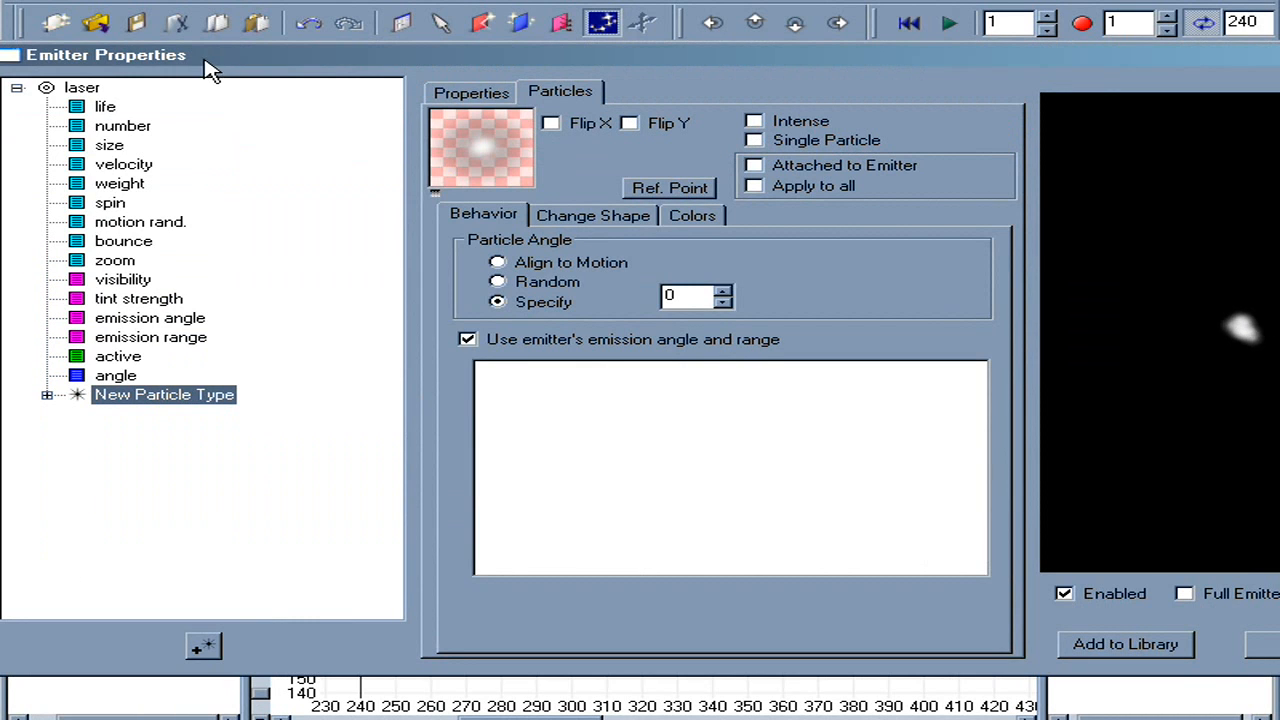
left_click(155, 400)
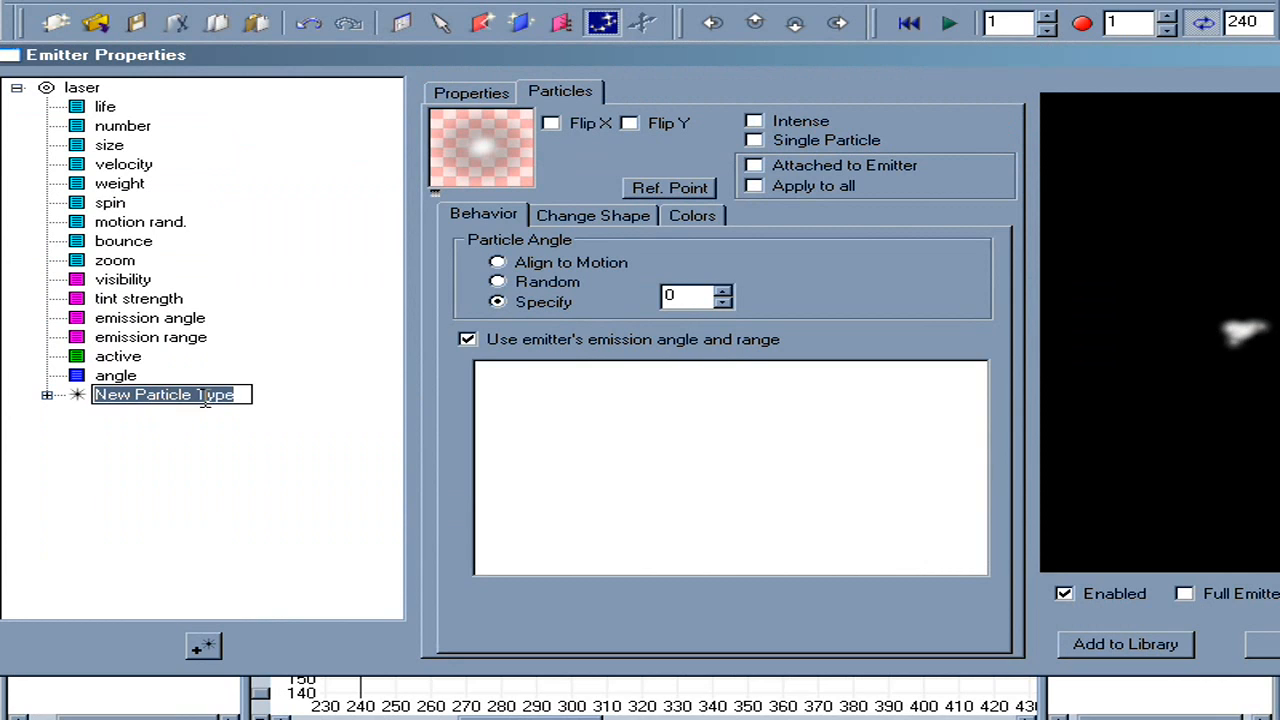
type("MainBlast")
key("Return")
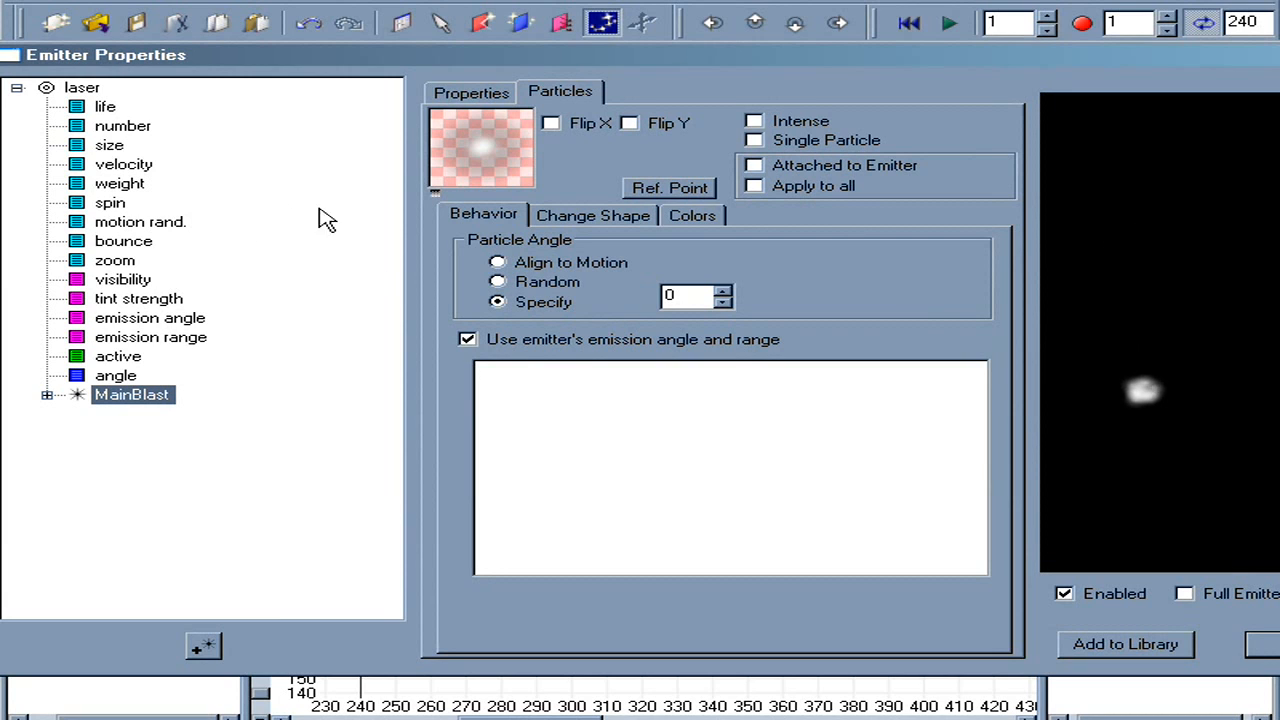
Set the life of the MainBlast particle type to 6.
left_click(46, 395)
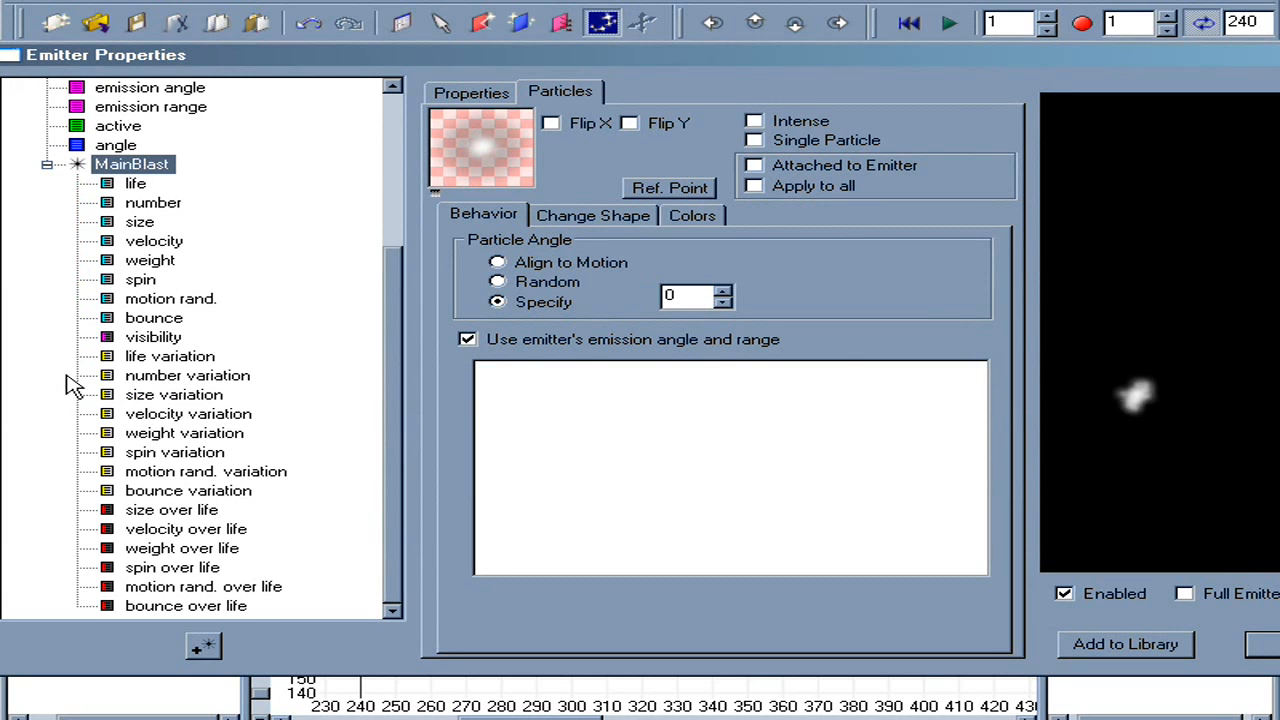
left_click(136, 184)
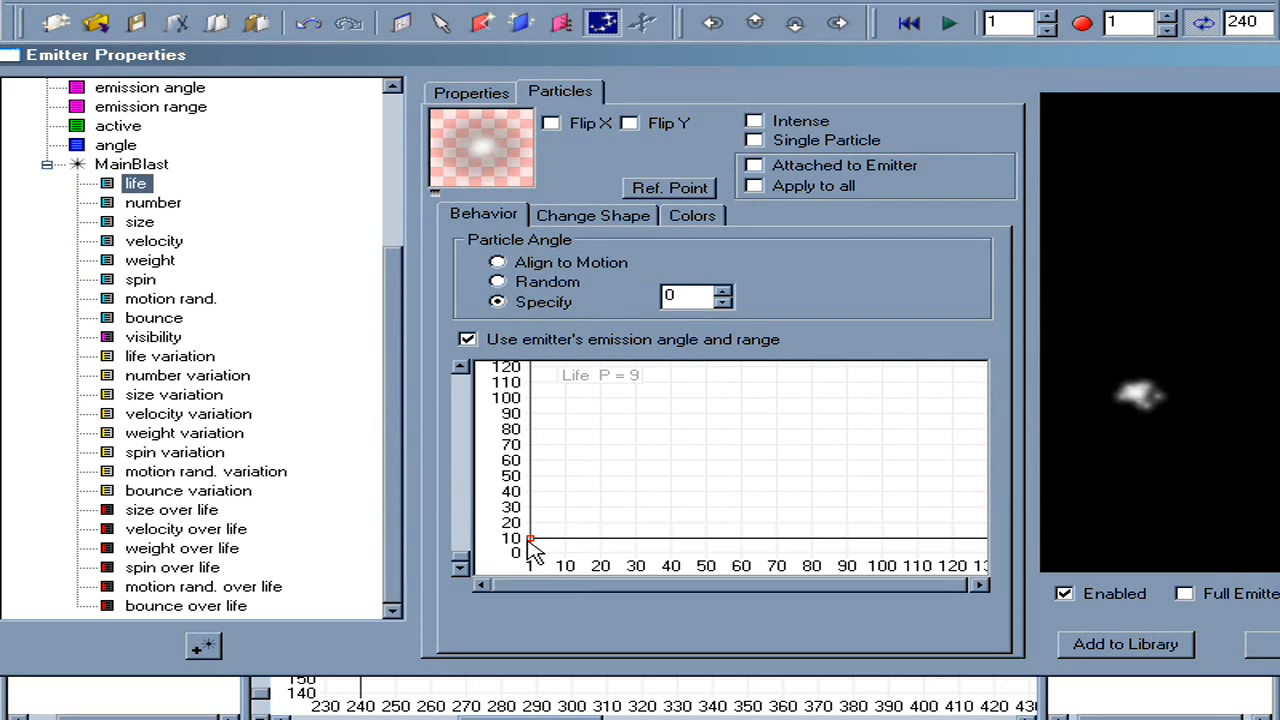
left_click_drag(530, 539, 518, 540)
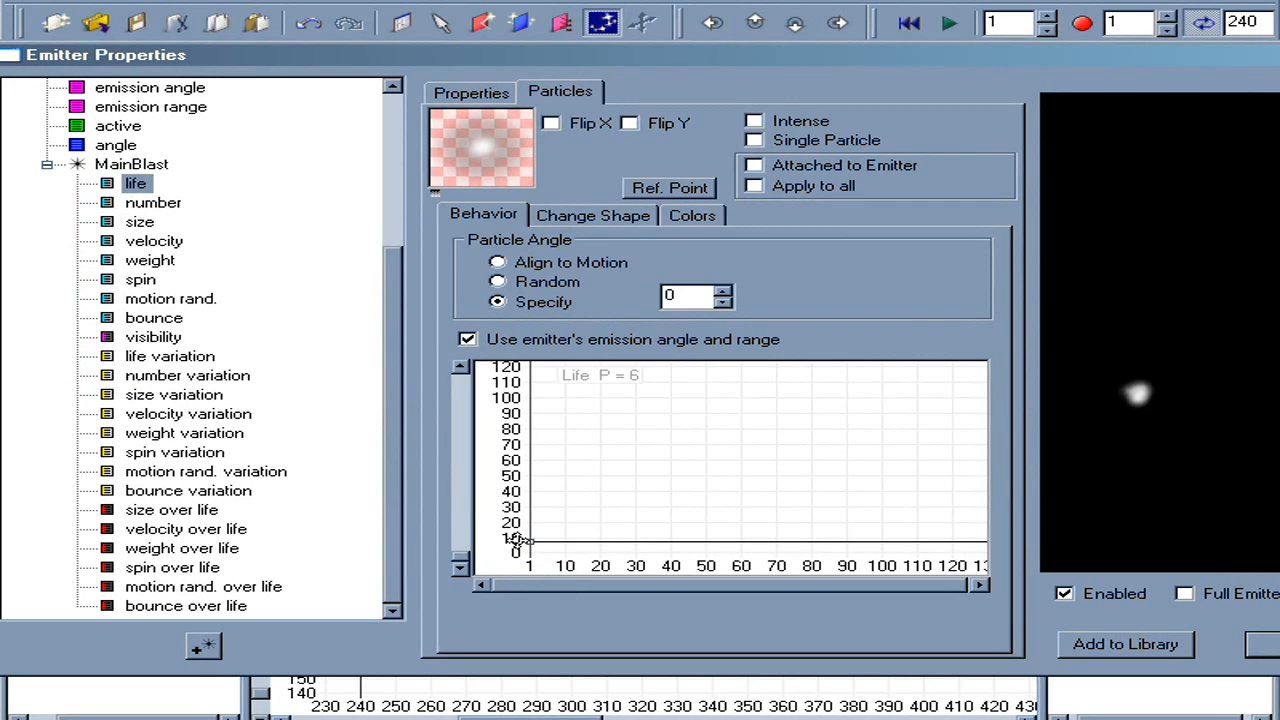
Set the velocity of the MainBlast particle type to 2000 at frame 1.
left_click(156, 207)
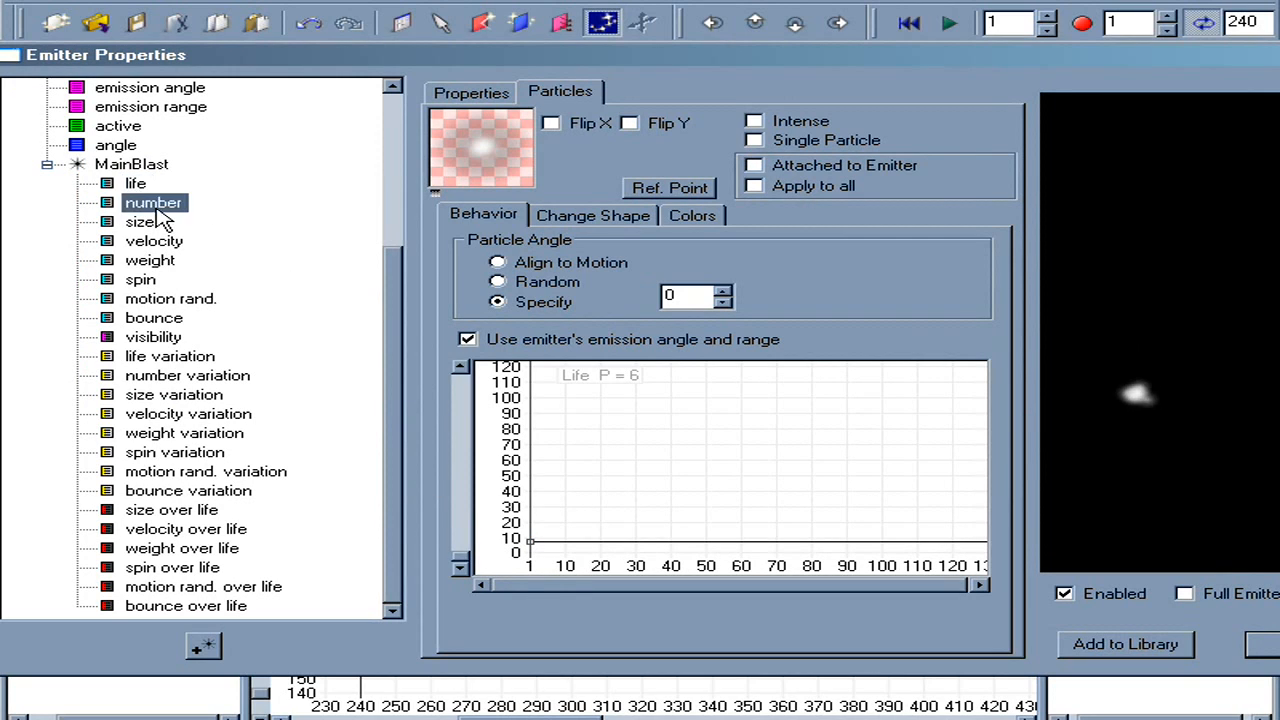
left_click(158, 242)
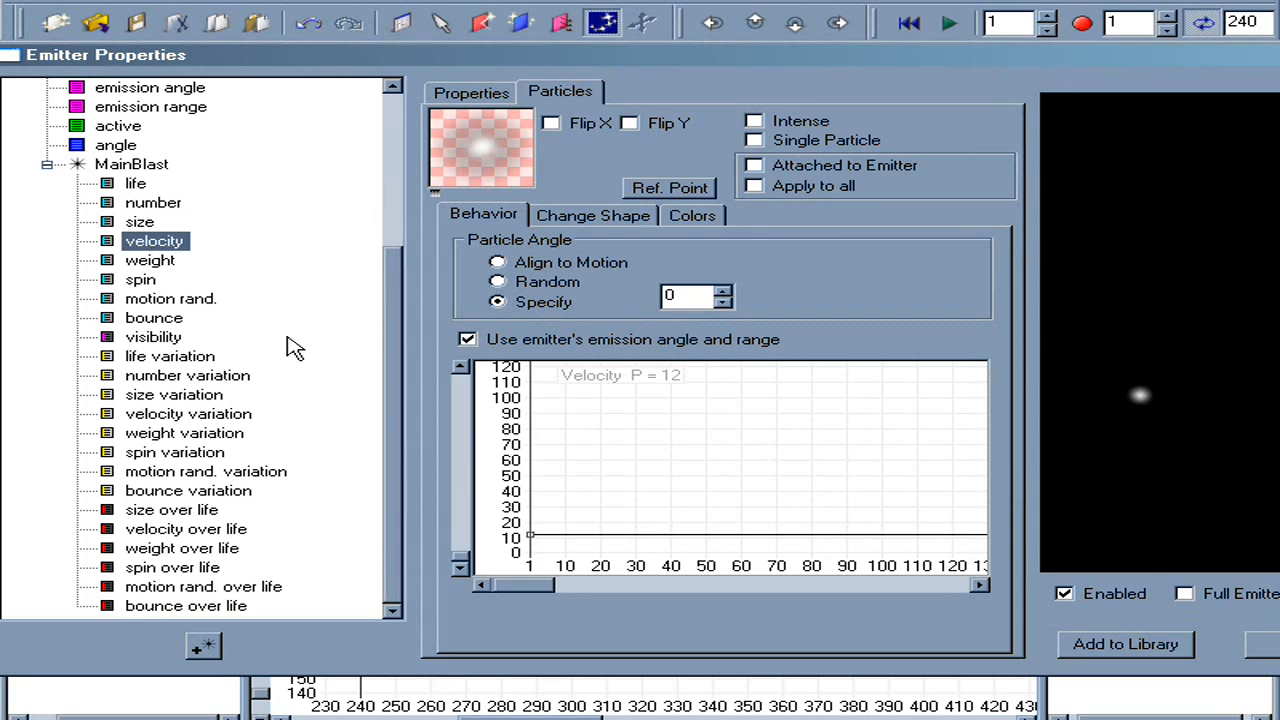
right_click(534, 567)
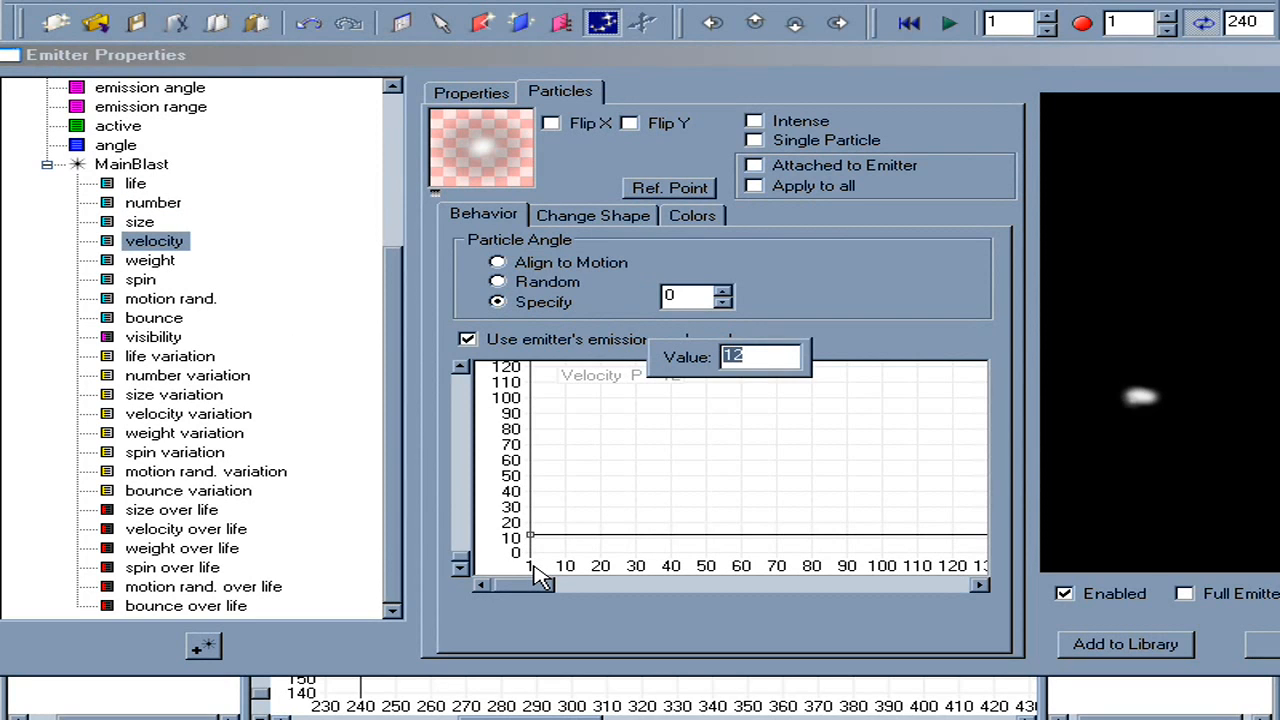
key("Return")
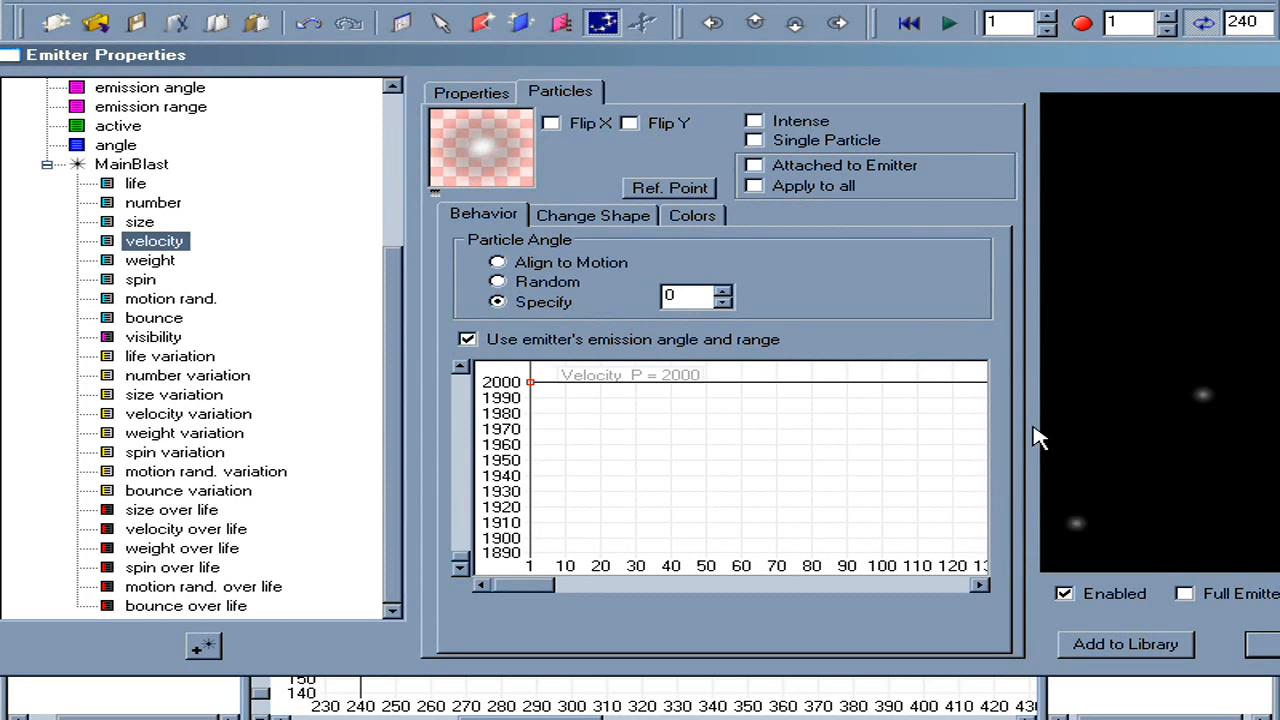
Check the laser emitter's emission angle and set its emission range to 0 degrees.
left_click_drag(400, 443, 430, 240)
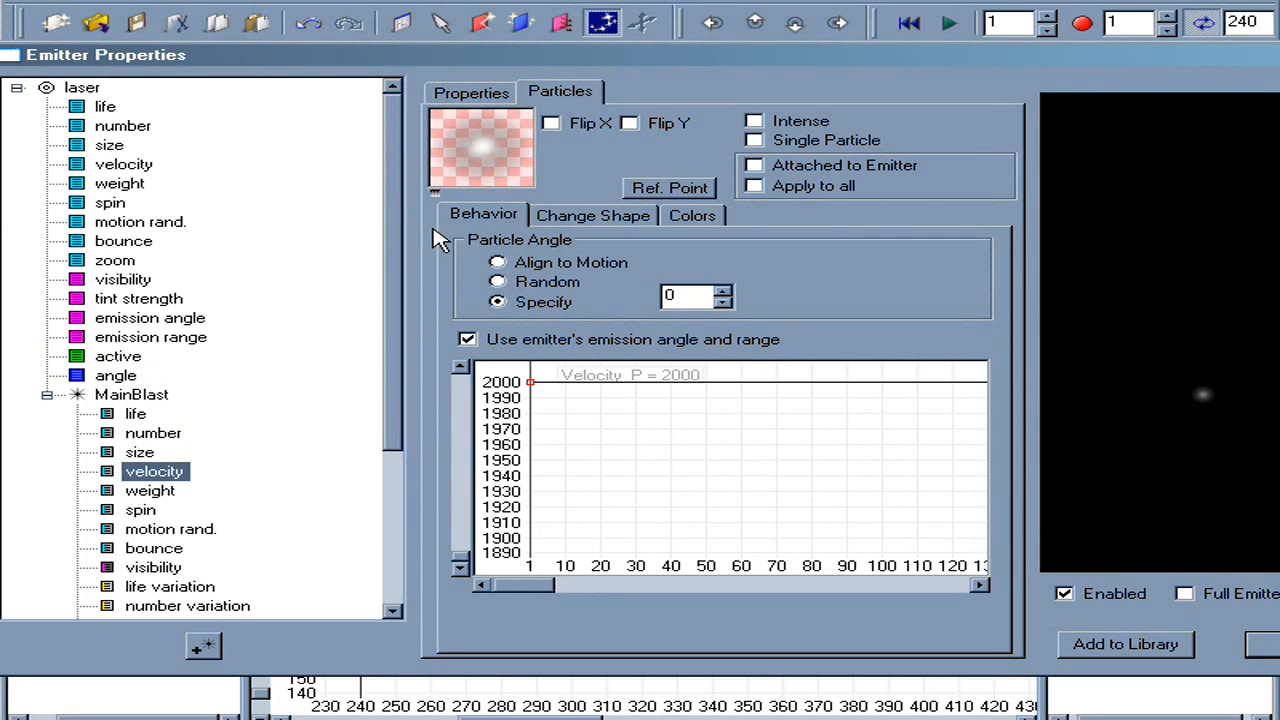
left_click(150, 317)
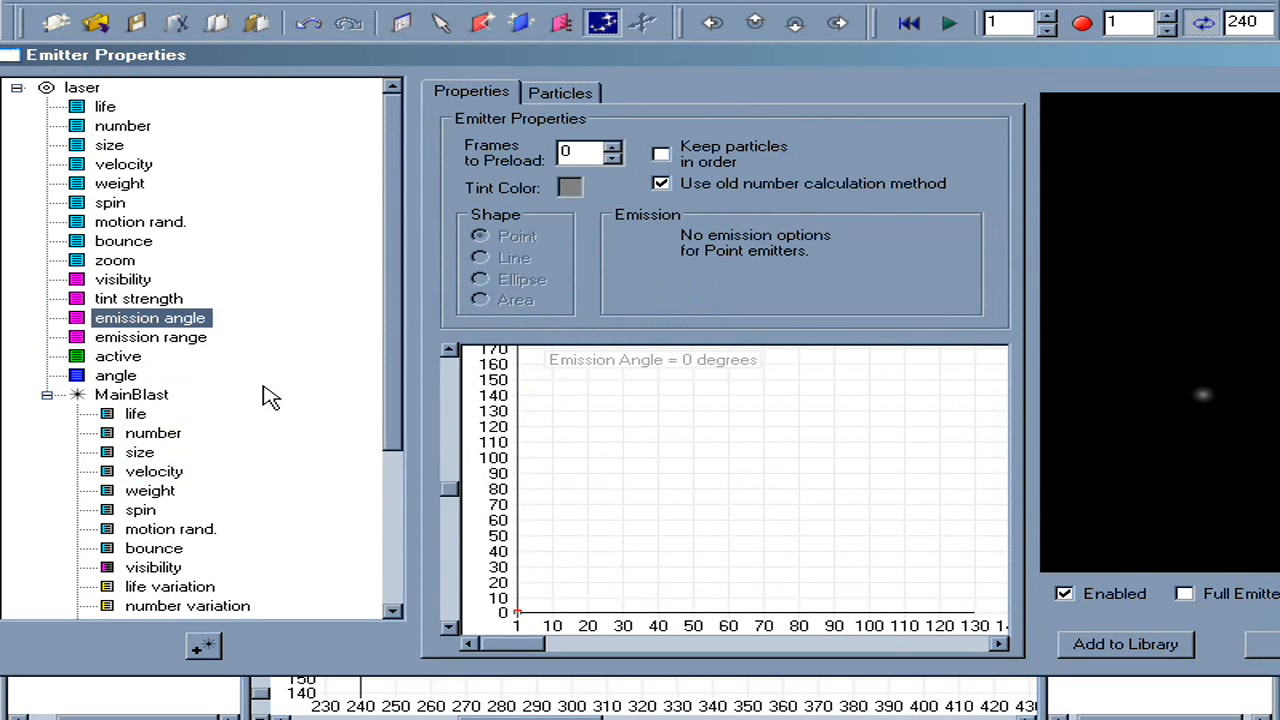
left_click(185, 338)
left_click_drag(455, 610, 512, 683)
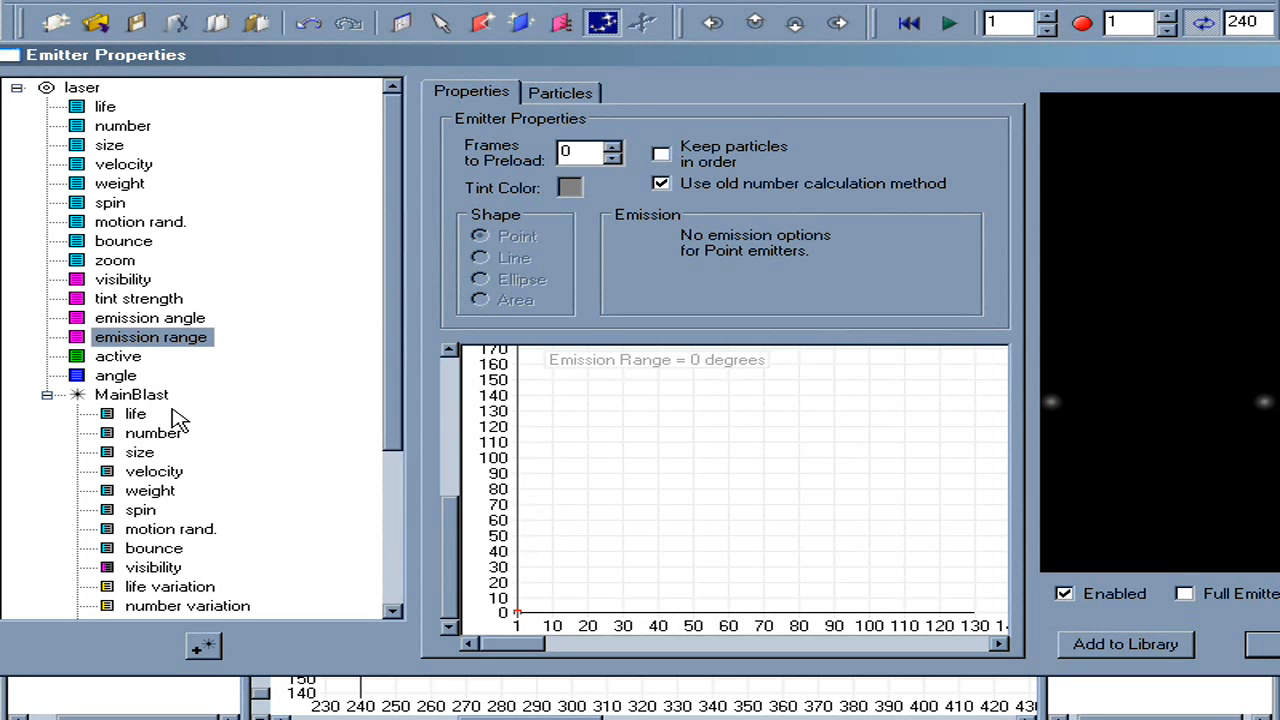
Set the number of the MainBlast particle type to 1200 and preview the beam at several positions.
left_click(168, 433)
left_click_drag(465, 390, 484, 577)
left_click_drag(533, 534, 260, 358)
left_click_drag(288, 359, 255, 396)
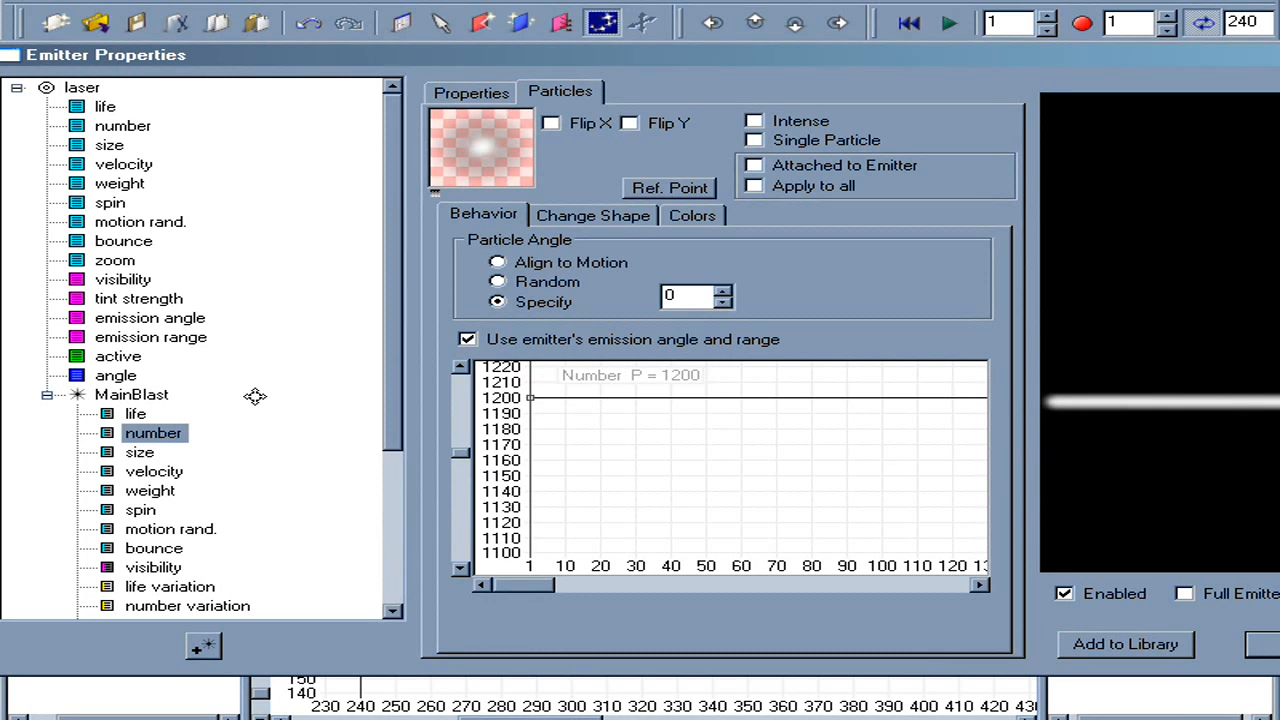
left_click_drag(1051, 435, 1061, 390)
left_click(1076, 327)
left_click(1099, 403)
left_click(1093, 308)
left_click(1091, 383)
Make the MainBlast particles intense, preview the beam, and check their color settings.
left_click(145, 436)
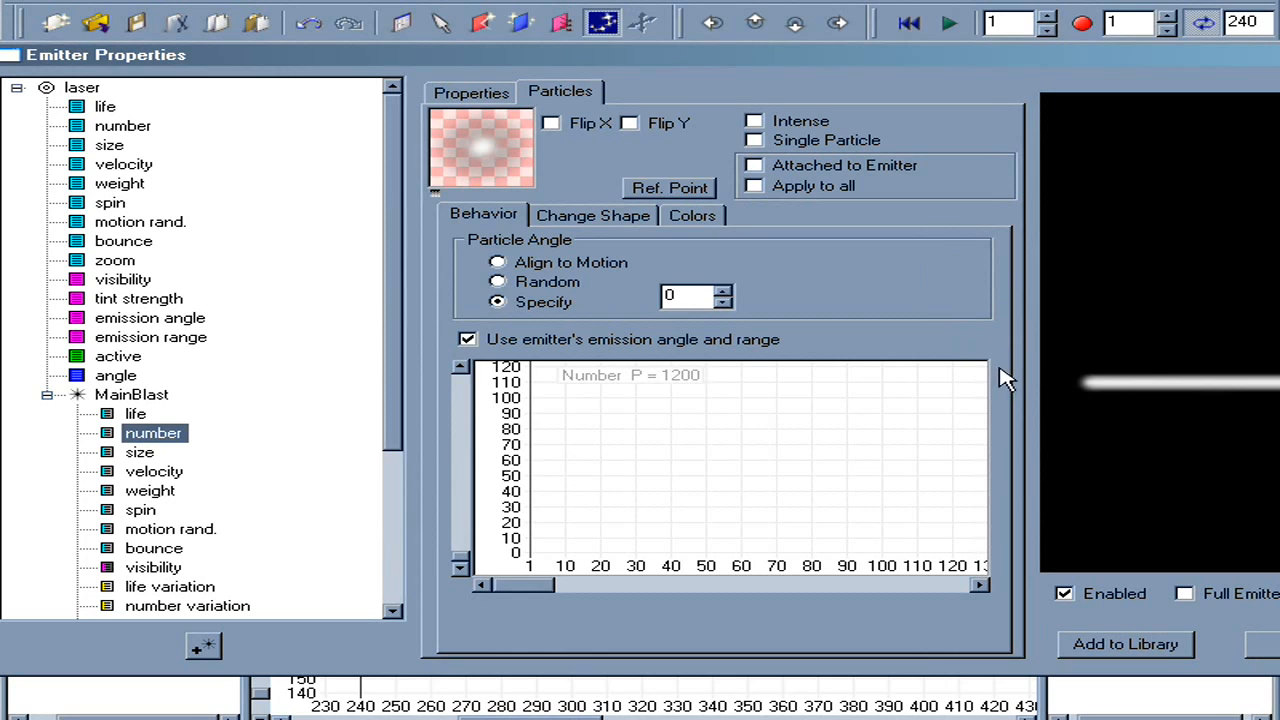
left_click(798, 123)
left_click_drag(1076, 440, 1074, 368)
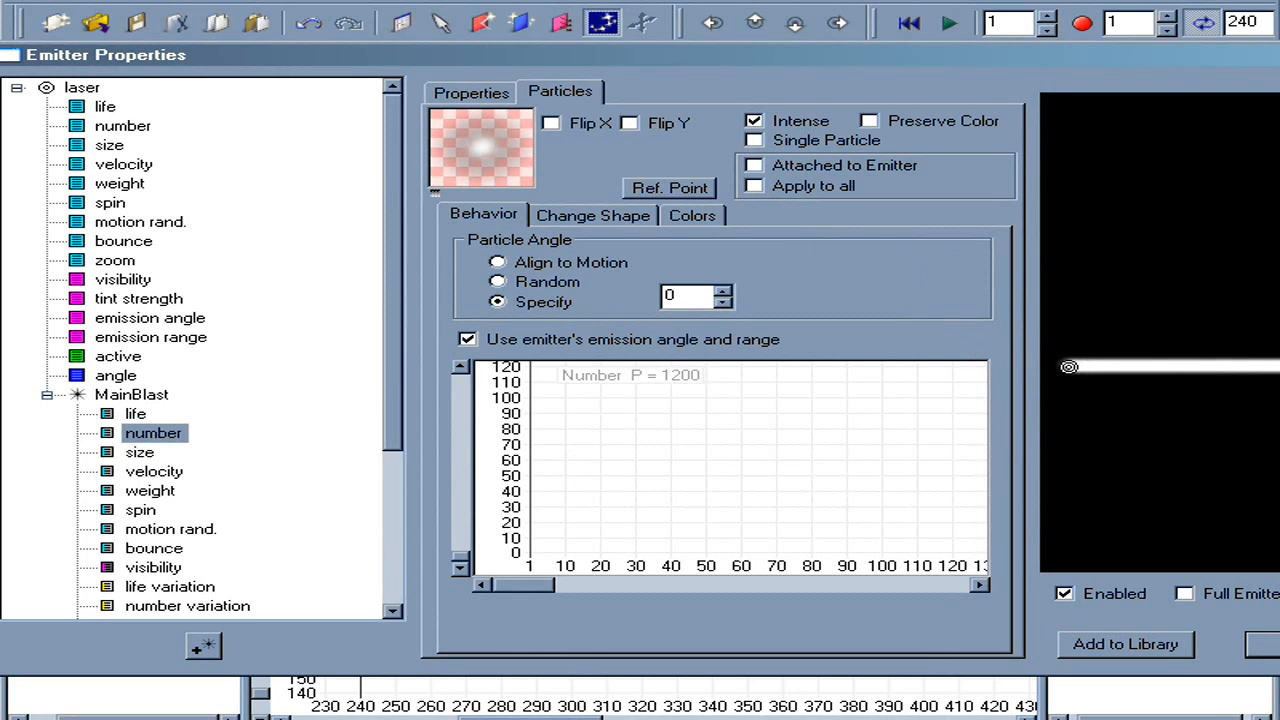
left_click(720, 218)
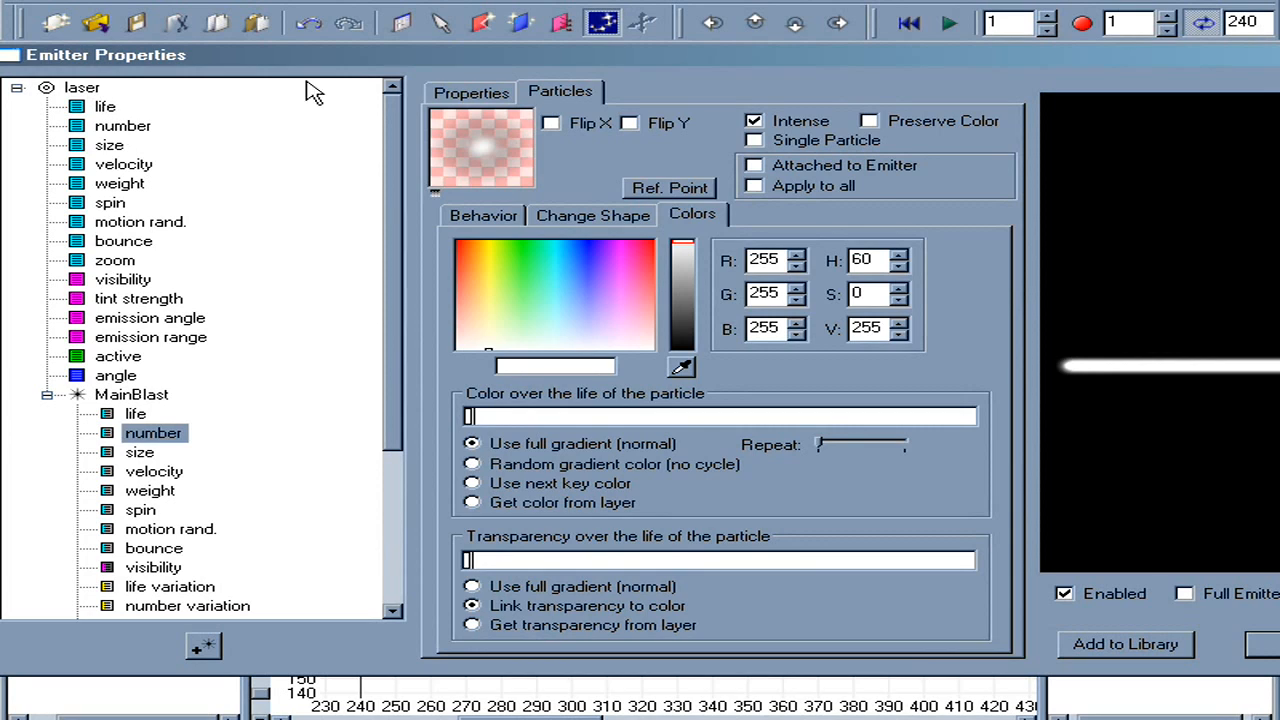
Set the laser emitter's tint color to a bright blue.
left_click(474, 97)
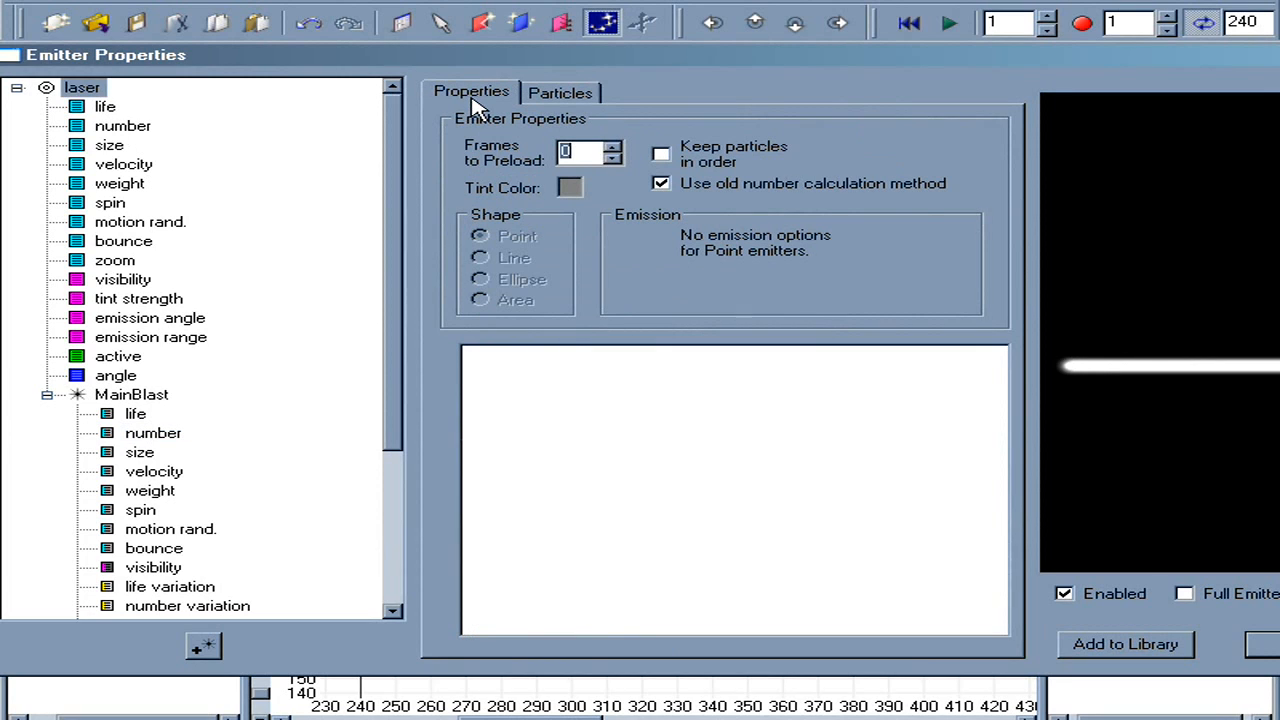
left_click(578, 186)
left_click_drag(631, 385, 594, 297)
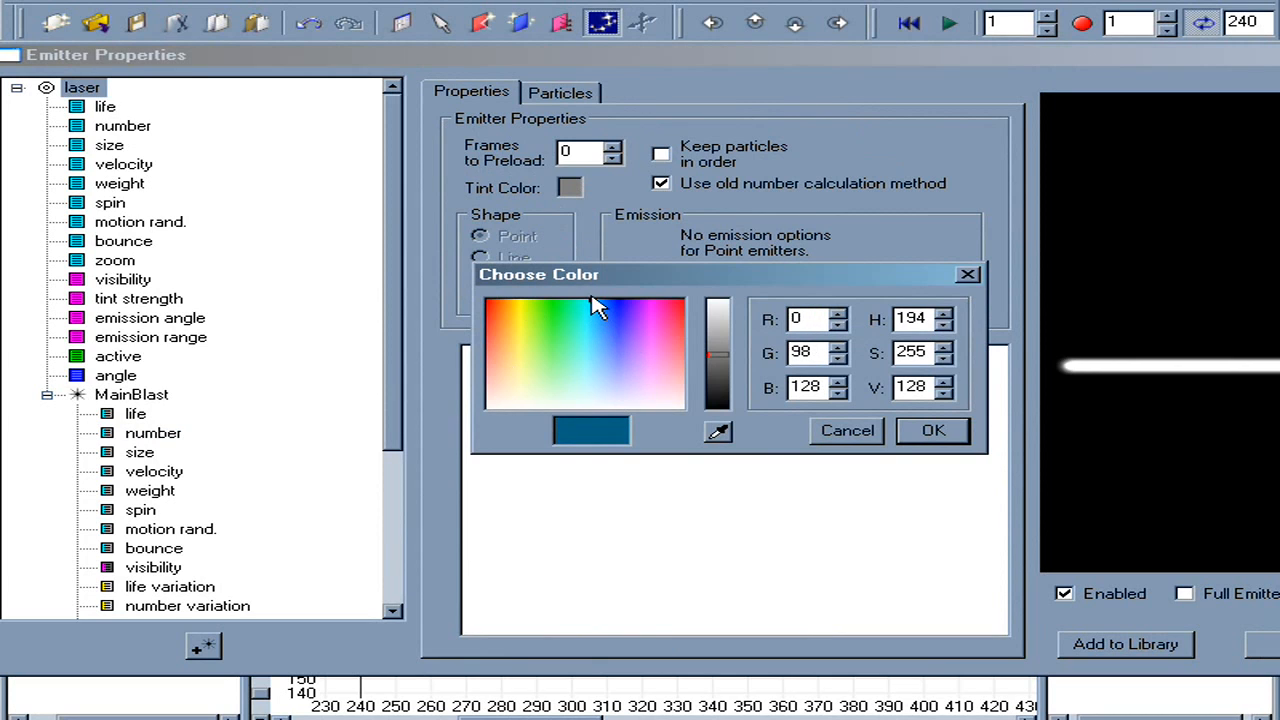
left_click(728, 314)
left_click_drag(728, 313, 731, 309)
left_click(931, 430)
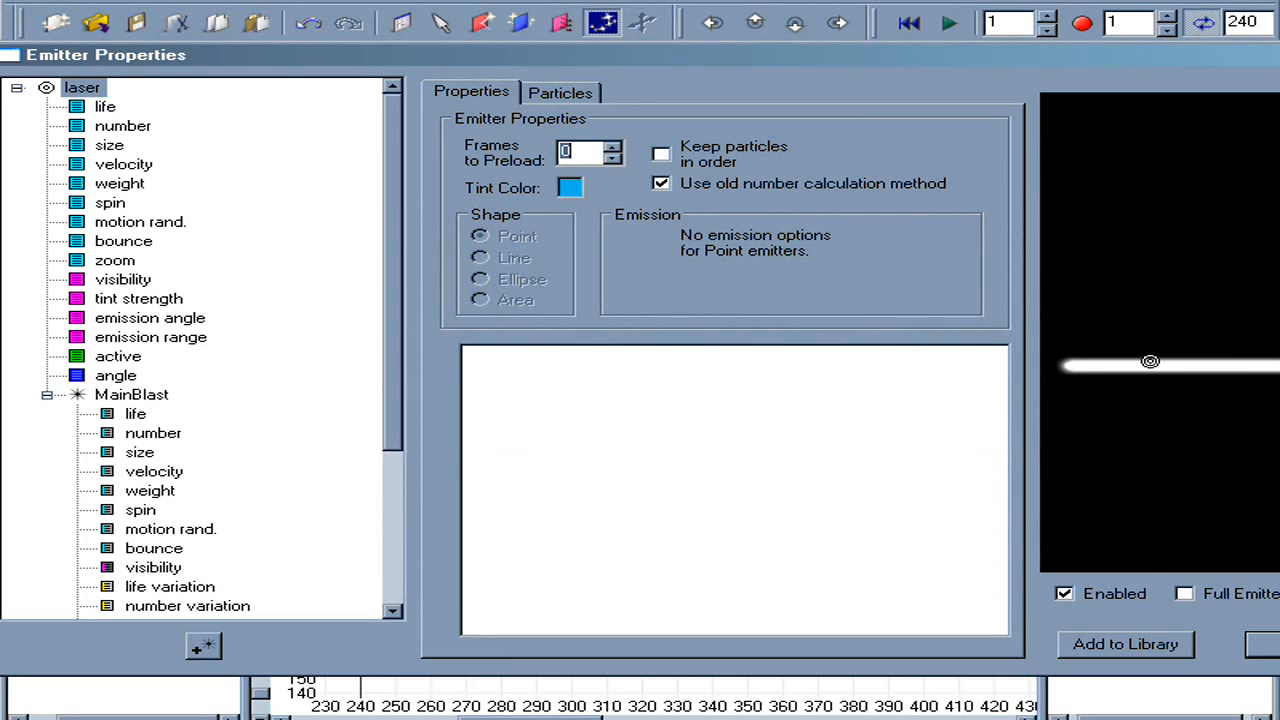
Set the laser emitter's tint strength to 50% and preview the tinted beam.
left_click(136, 299)
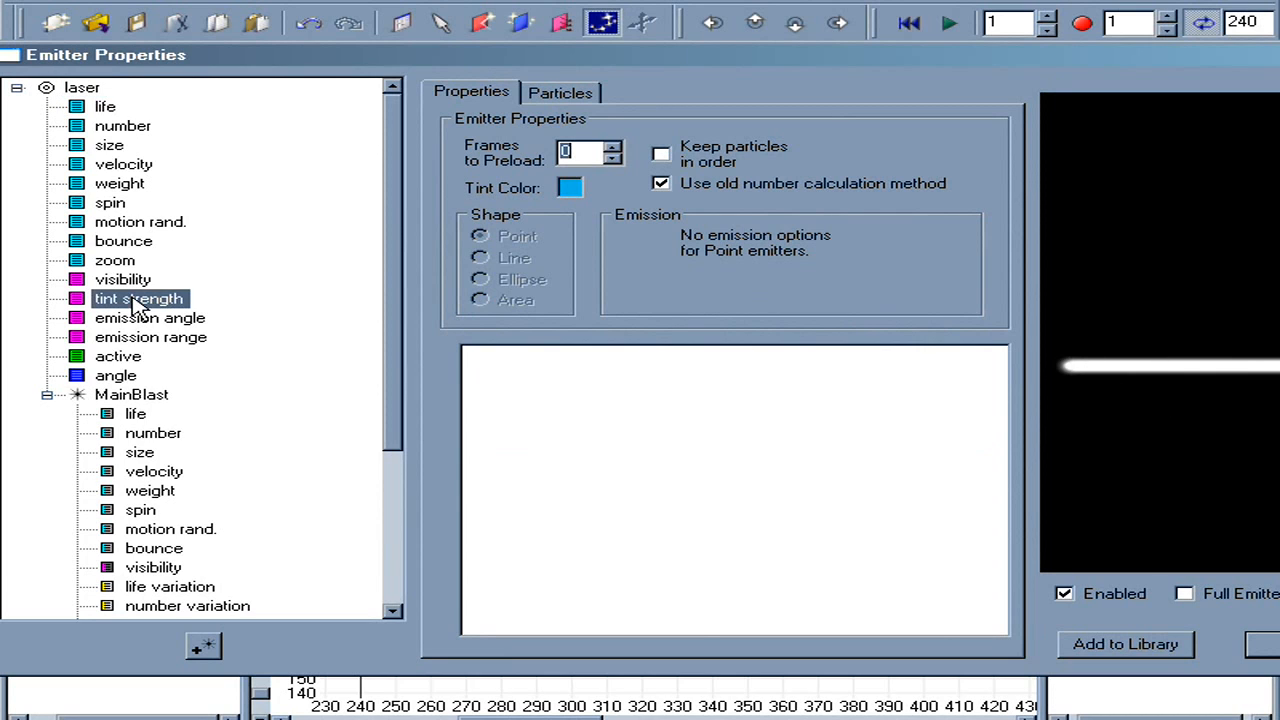
left_click_drag(517, 611, 495, 535)
mouse_move(1089, 468)
left_mouse_down()
mouse_move(1051, 306)
mouse_move(1052, 400)
mouse_move(1072, 393)
left_mouse_up()
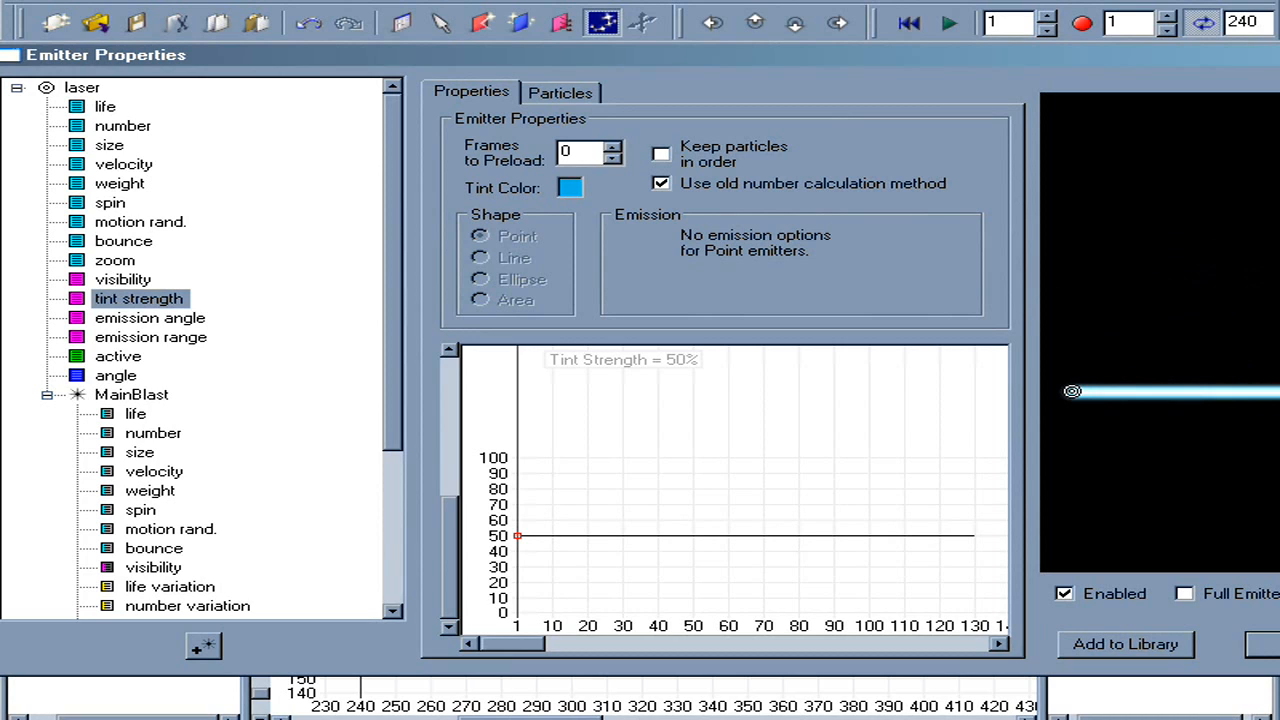
Duplicate the MainBlast particle type and rename the upper copy glowBlast.
left_click(46, 395)
left_click(146, 398)
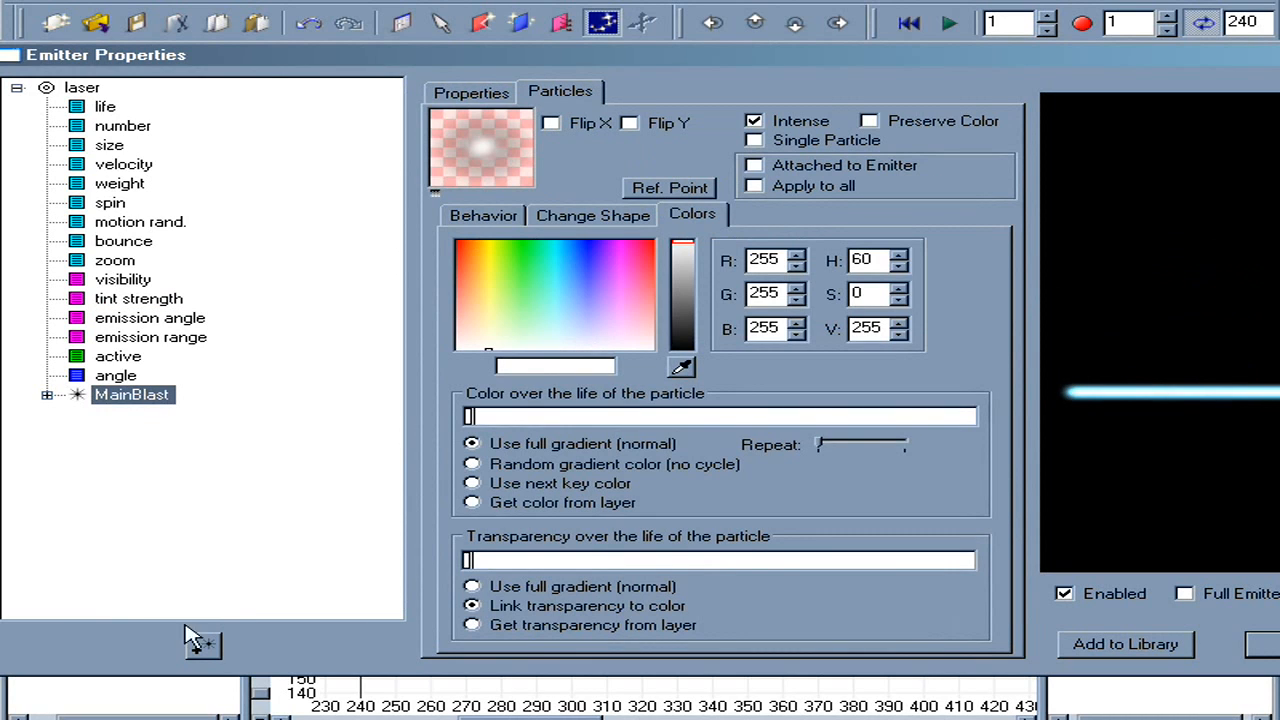
left_click(210, 647)
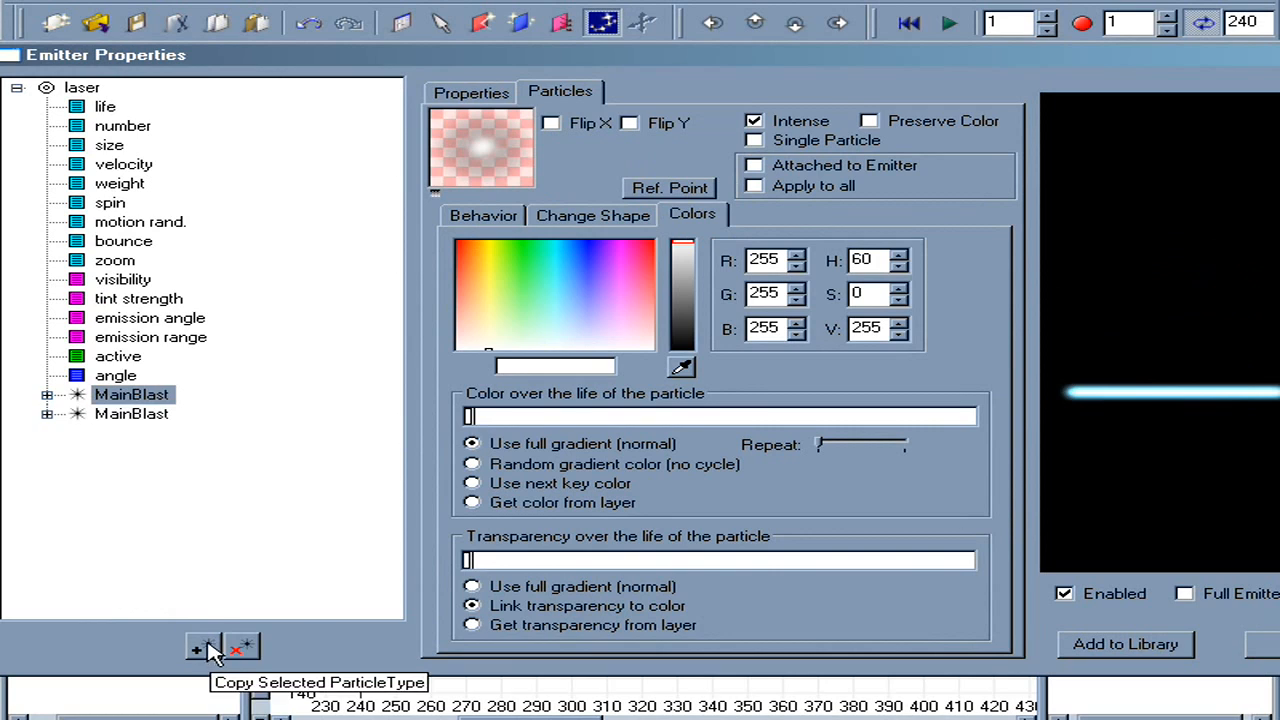
left_click(148, 401)
left_click_drag(131, 397, 11, 407)
type("glow")
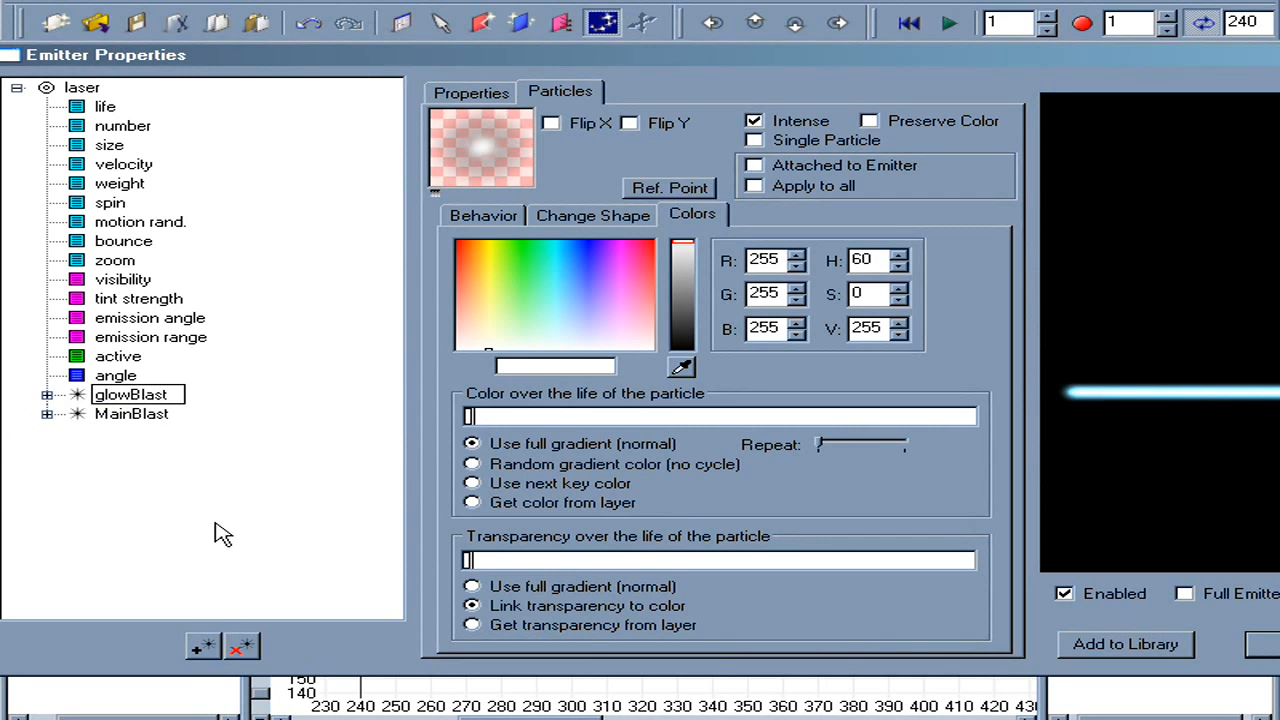
key("Return")
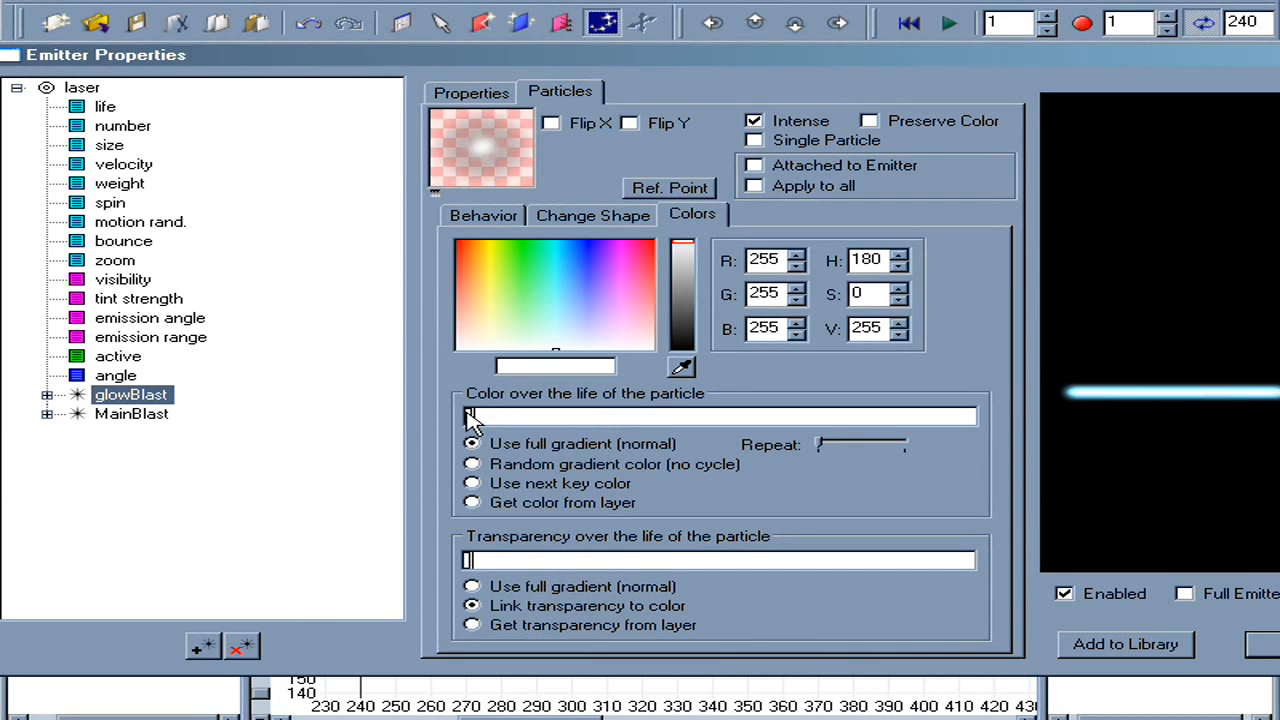
Darken the glowBlast color to gray with RGB 150, 150, 150 and set its size to 29.
left_click_drag(668, 282, 695, 295)
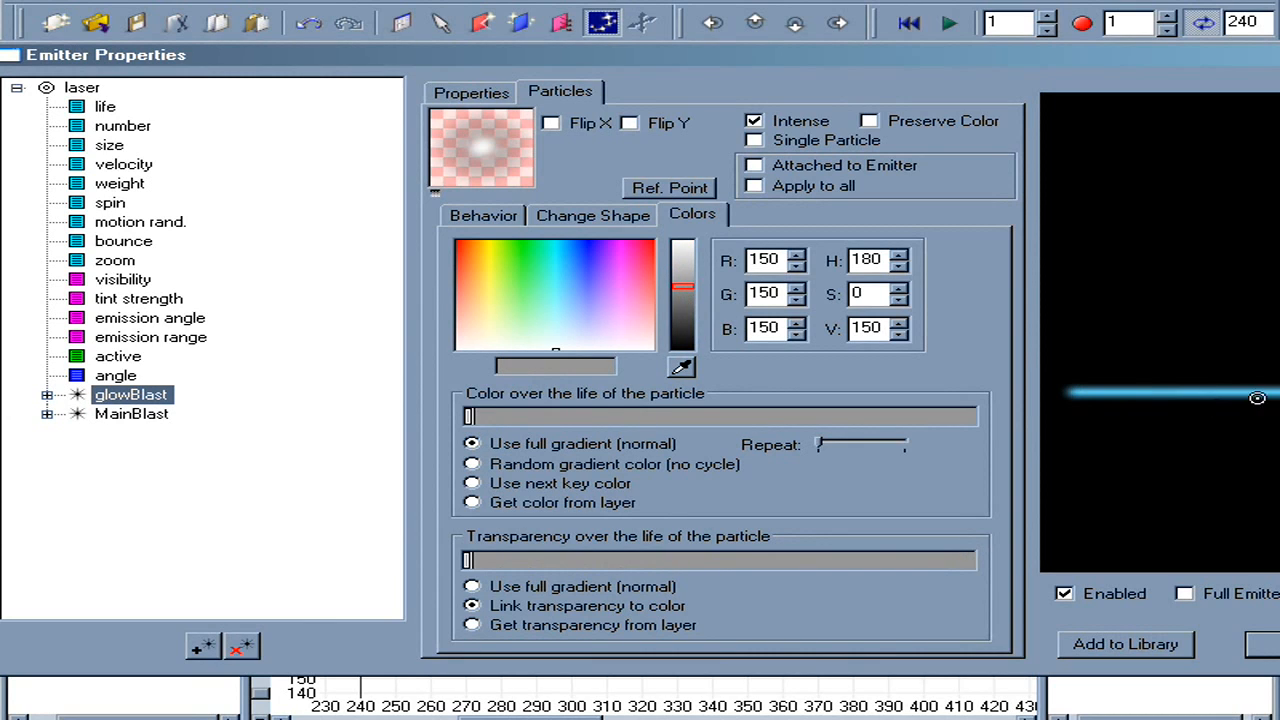
left_click(46, 395)
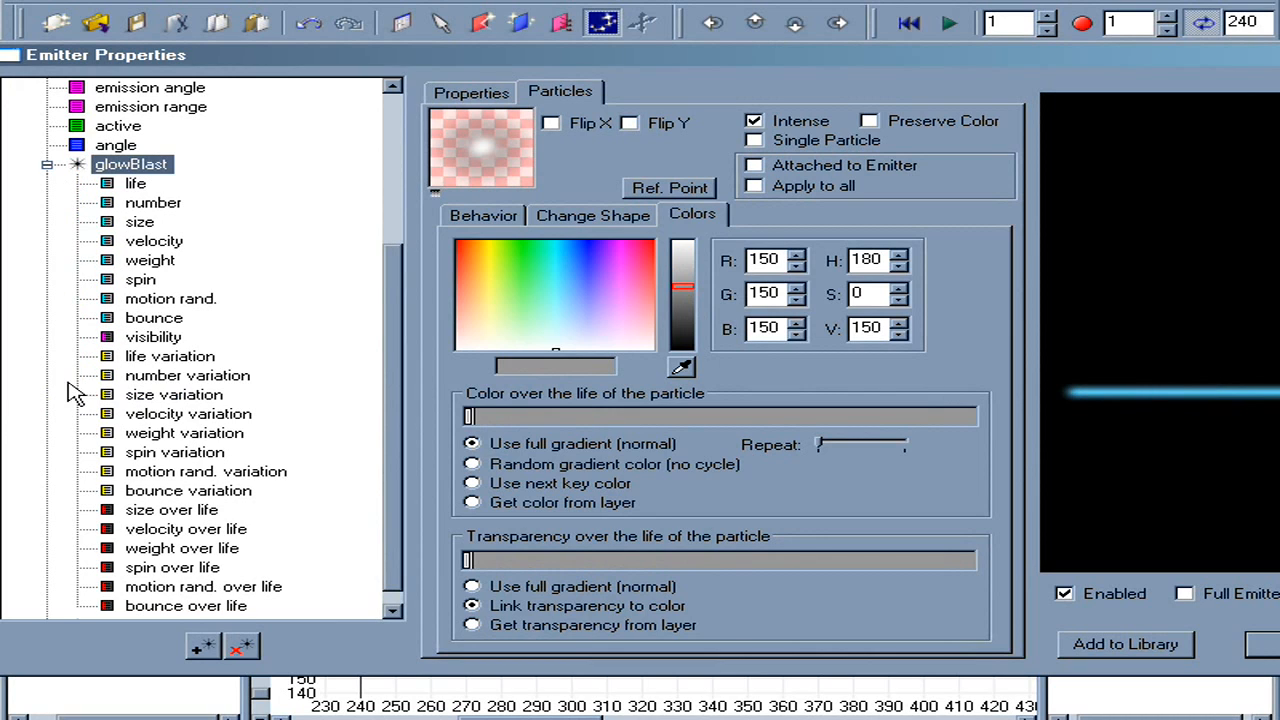
left_click(128, 224)
left_click(527, 527)
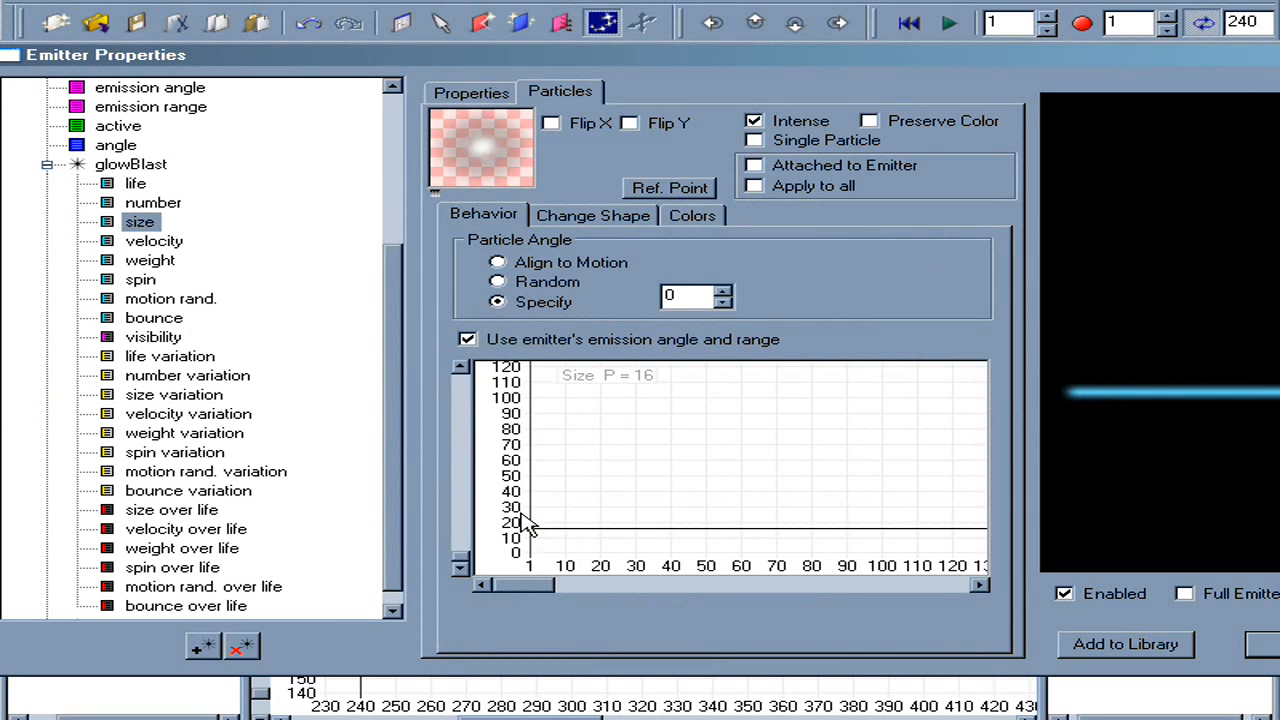
left_click_drag(535, 532, 521, 507)
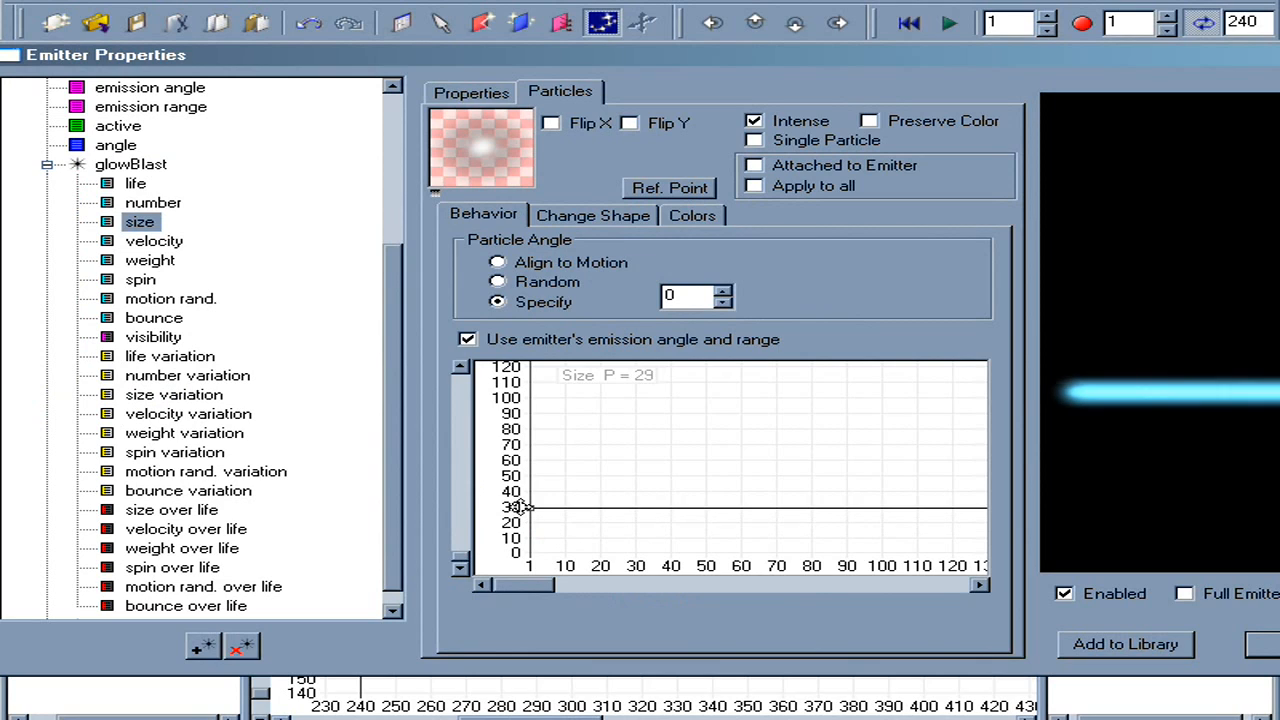
Preview the full emitter with both particle types and collapse the glowBlast properties.
left_click(1184, 594)
left_click_drag(1104, 471, 1058, 318)
left_click(1068, 363)
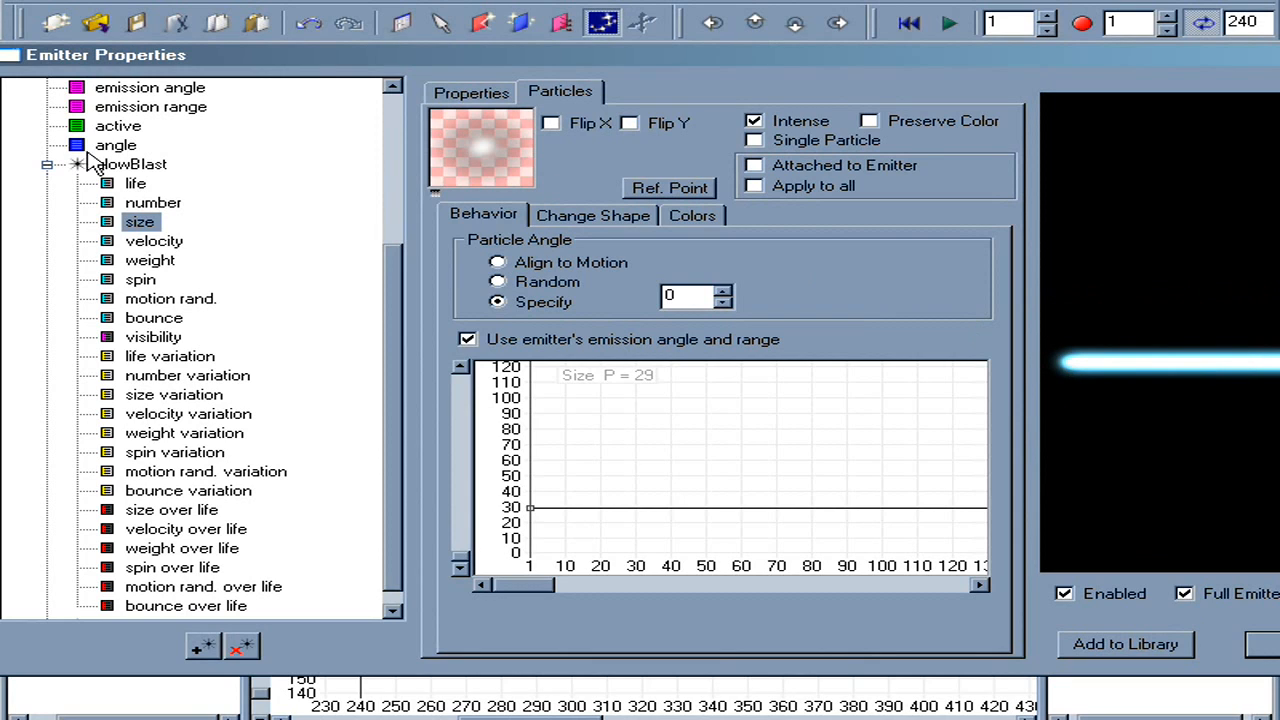
left_click(47, 164)
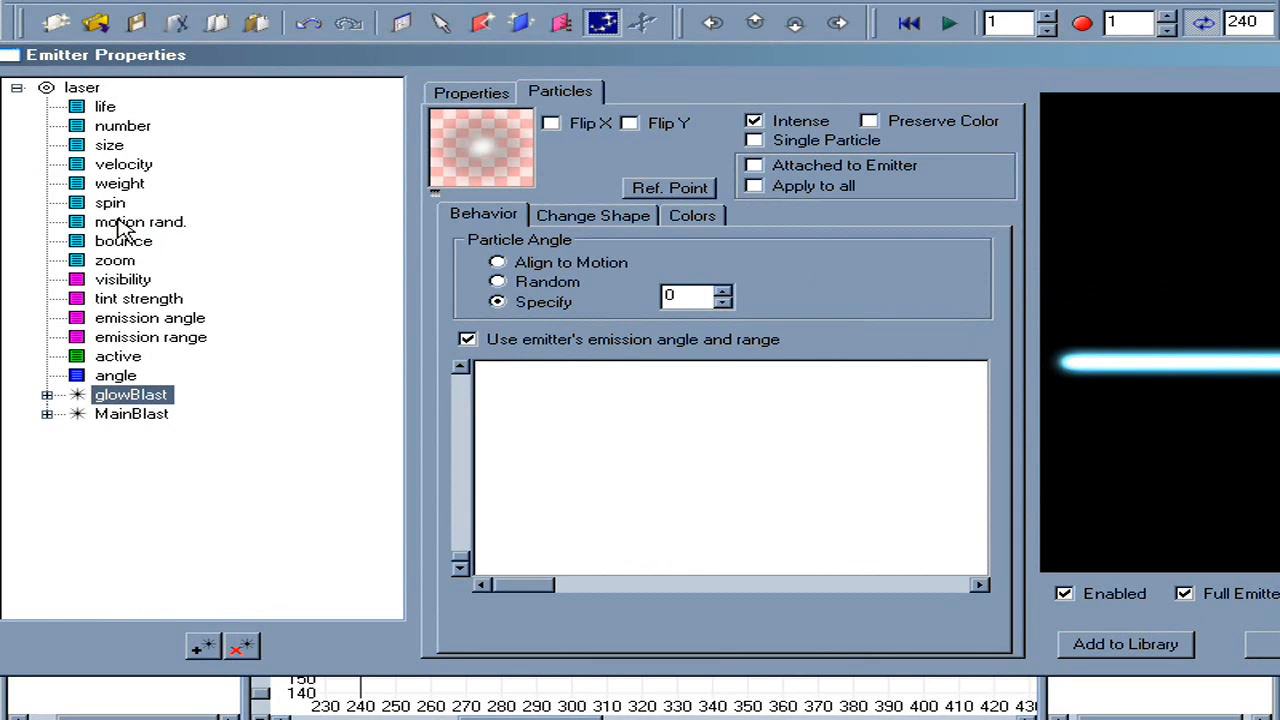
Hold the laser emitter's number at 100% until frame 10, drop it to 0 right after, and apply the emitter properties.
left_click(112, 127)
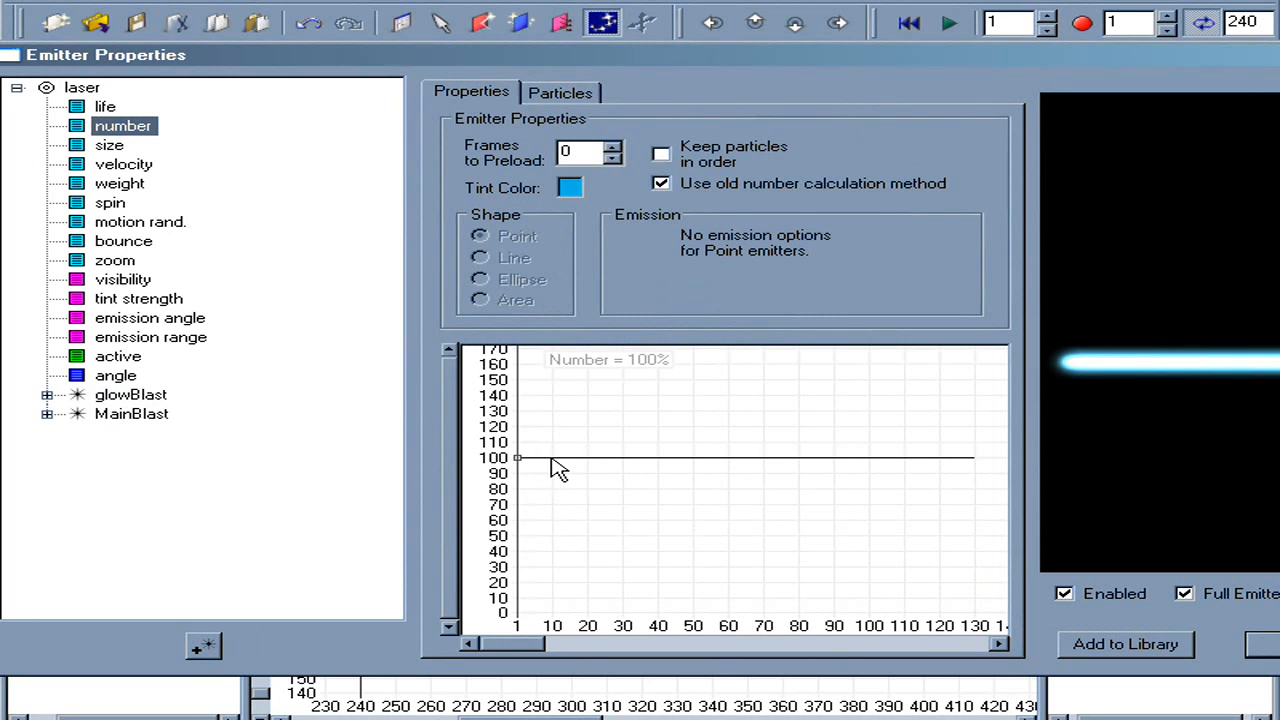
left_click(553, 459)
left_click_drag(556, 462, 555, 612)
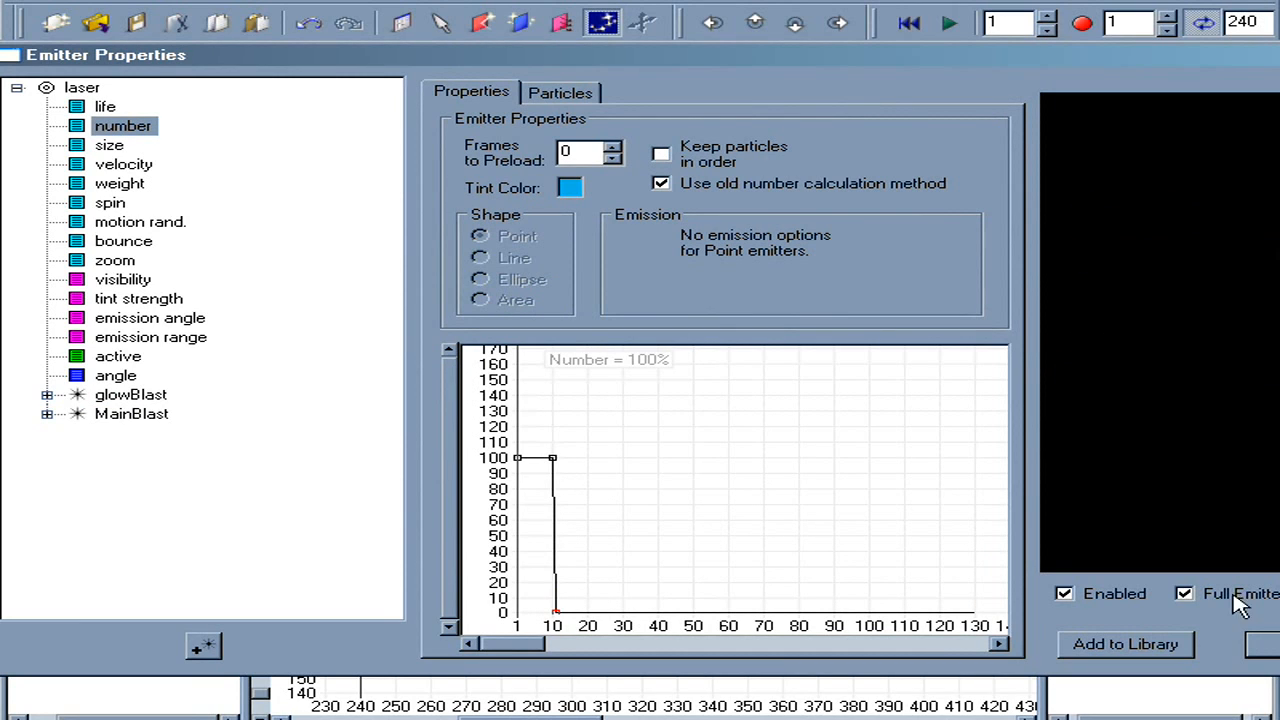
left_click(1264, 647)
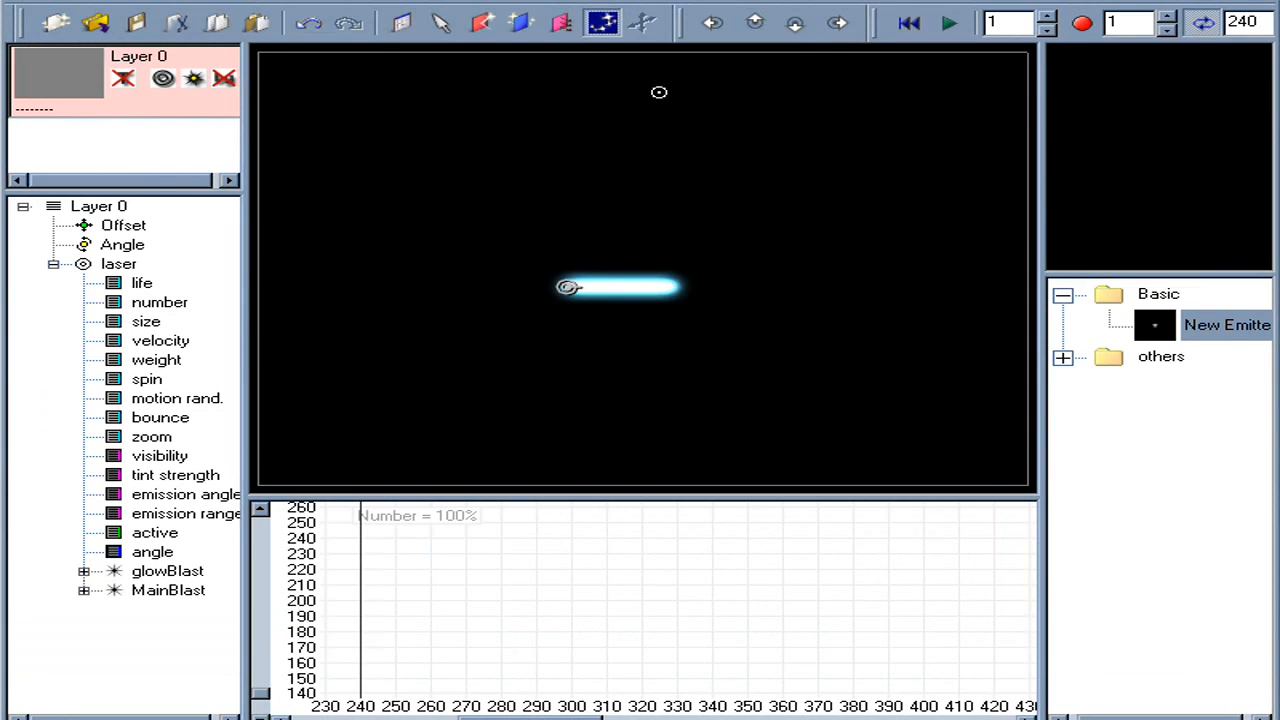
Play the laser blast animation twice and return to frame 1 each time.
key("space")
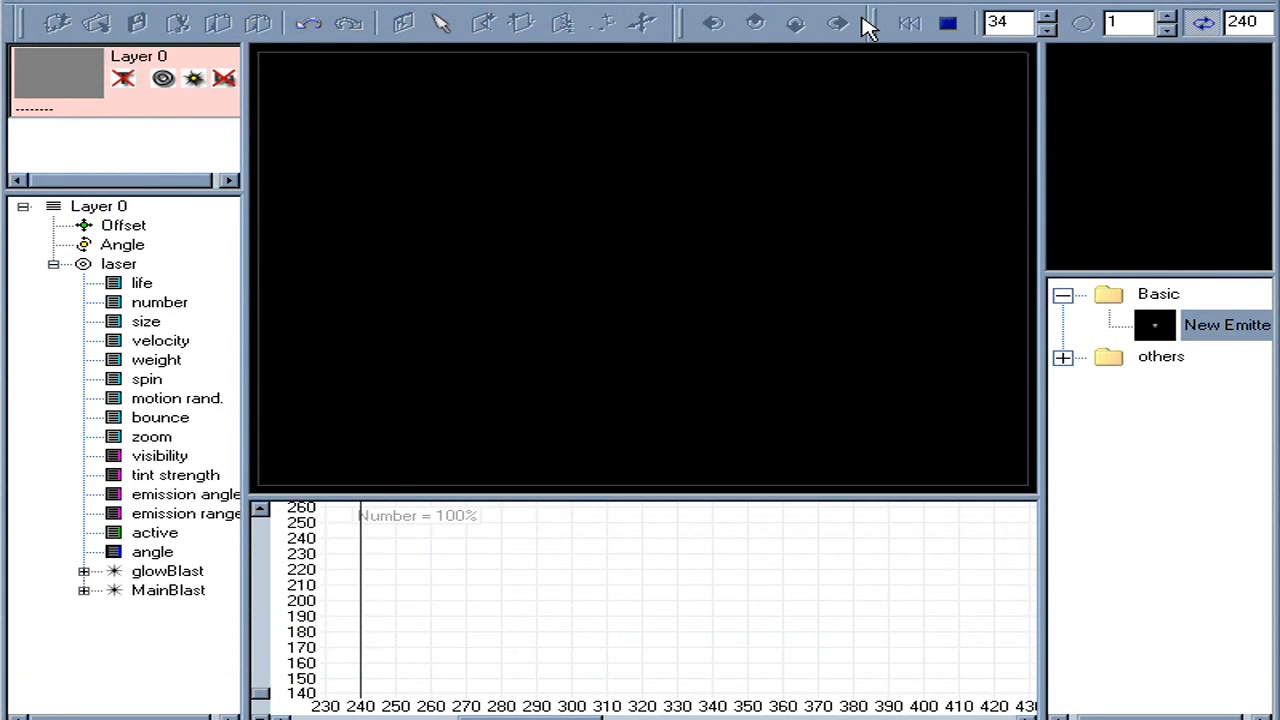
key("space")
left_click(908, 22)
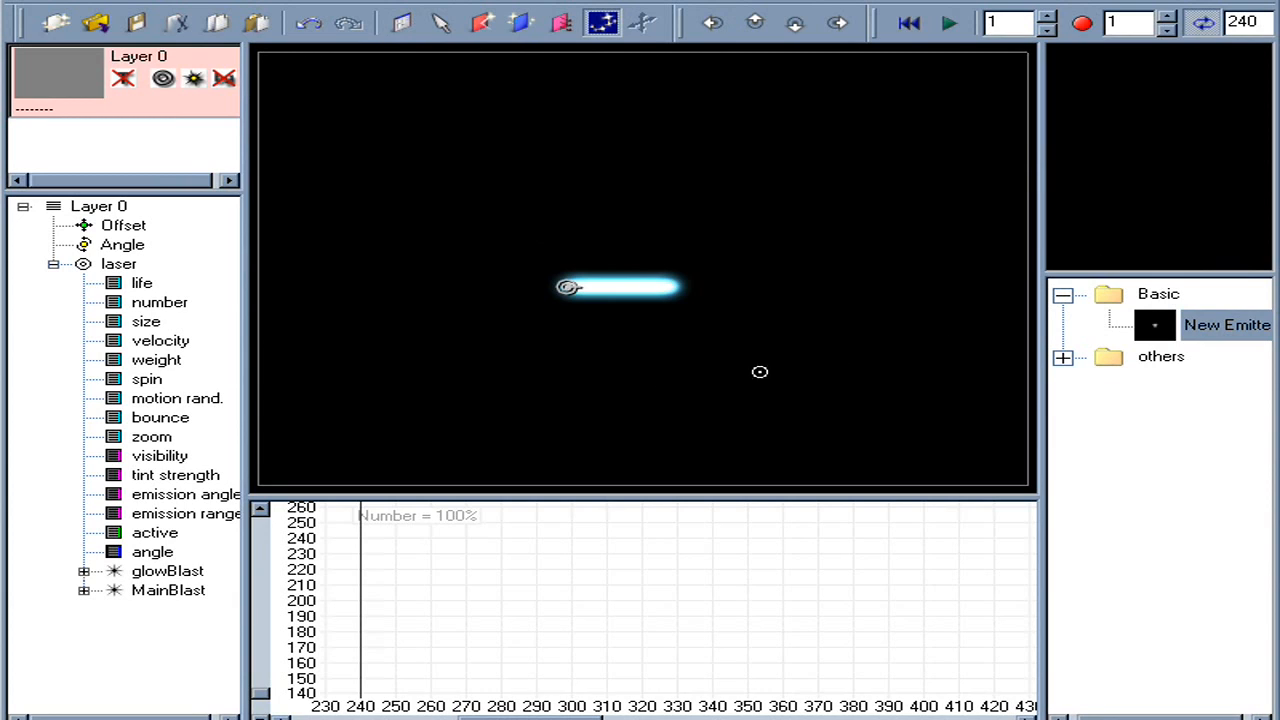
key("space")
key("space")
left_click(908, 22)
Try pasting a second laser emitter with one of the two moved up and away, and play the animation.
left_click(446, 27)
left_click_drag(535, 318, 340, 170)
left_click(548, 306)
key("ctrl+v")
key("space")
key("space")
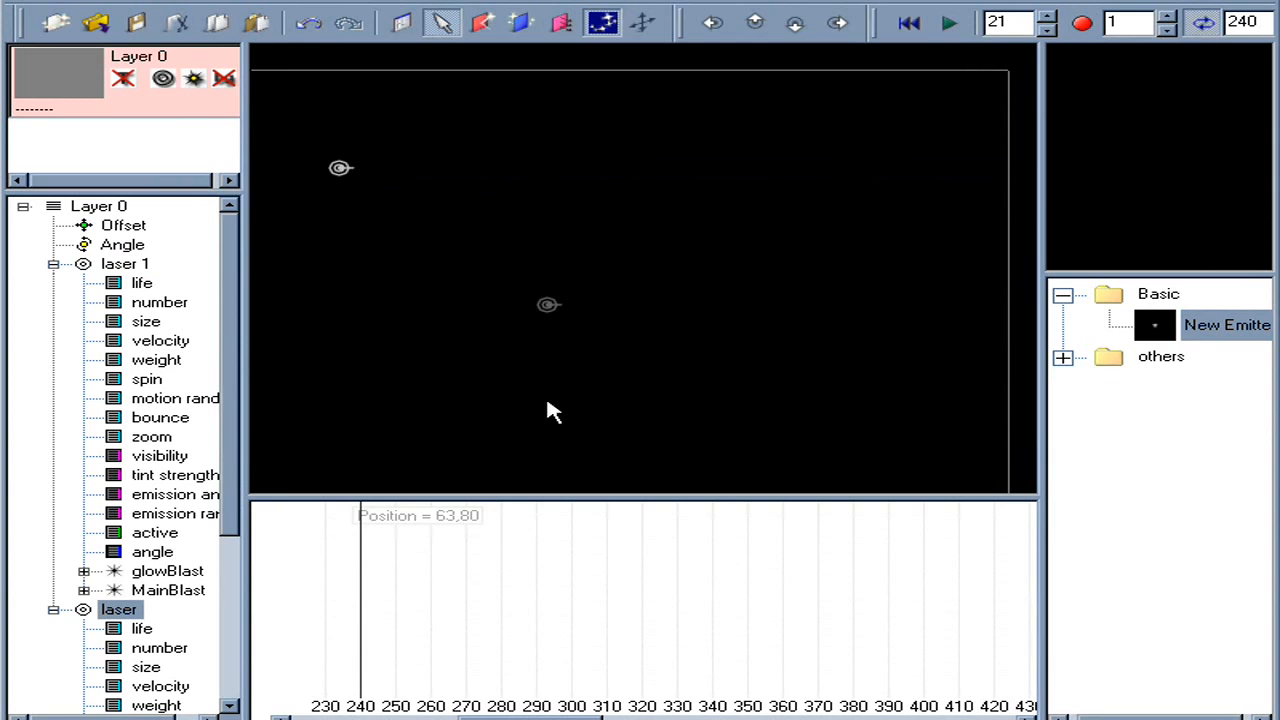
Undo the emitter move, return to frame 1, and delete the original laser emitter, keeping only laser 1.
key("ctrl+z")
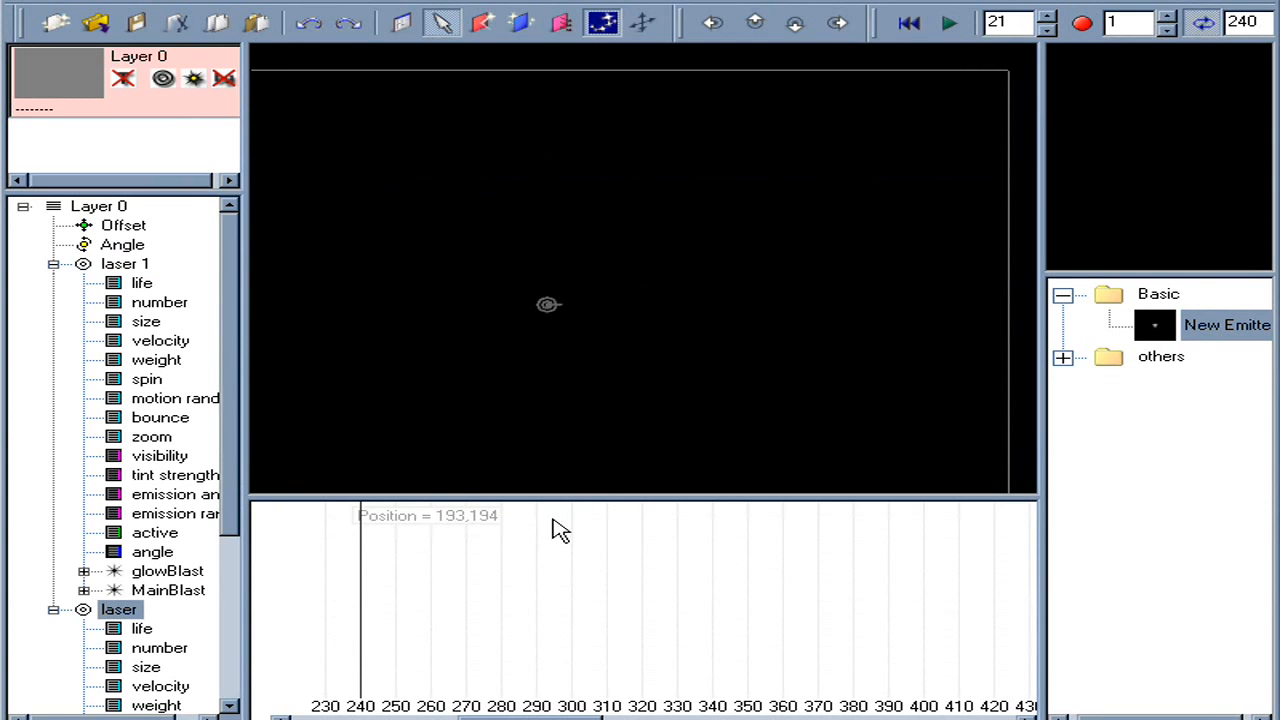
left_click_drag(478, 718, 313, 716)
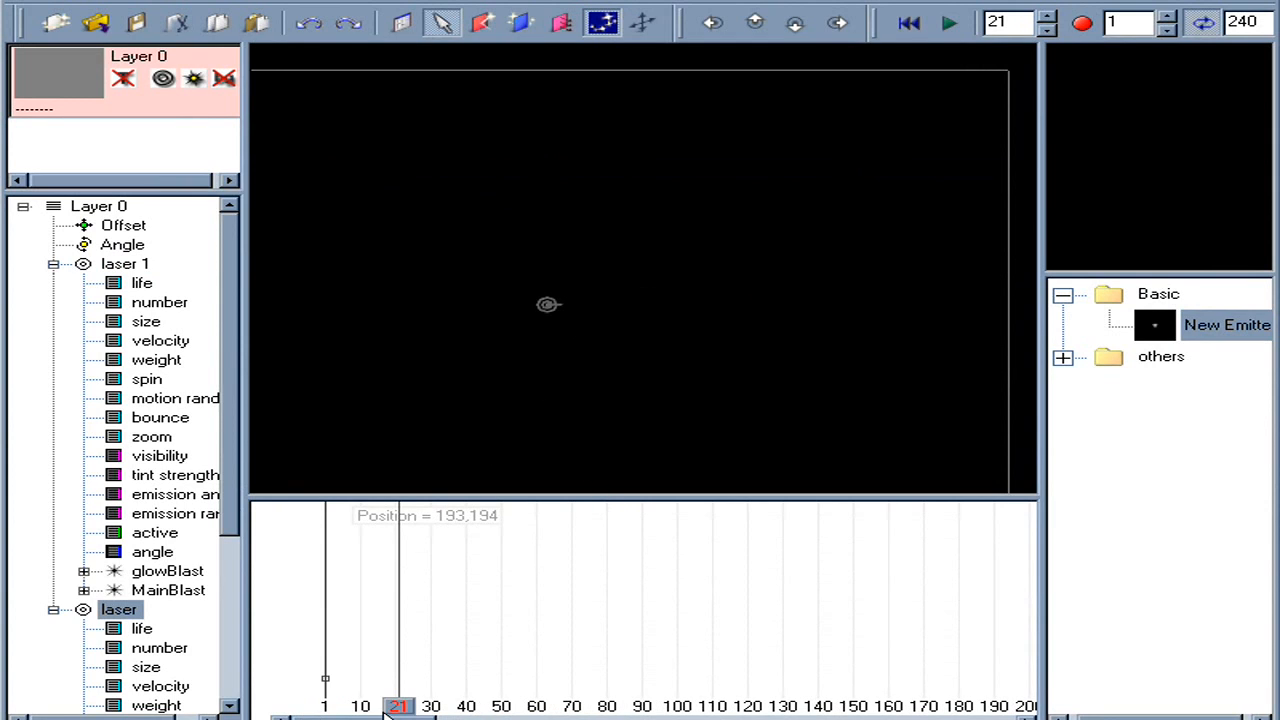
left_click(324, 706)
left_click_drag(546, 304, 451, 266)
key("Delete")
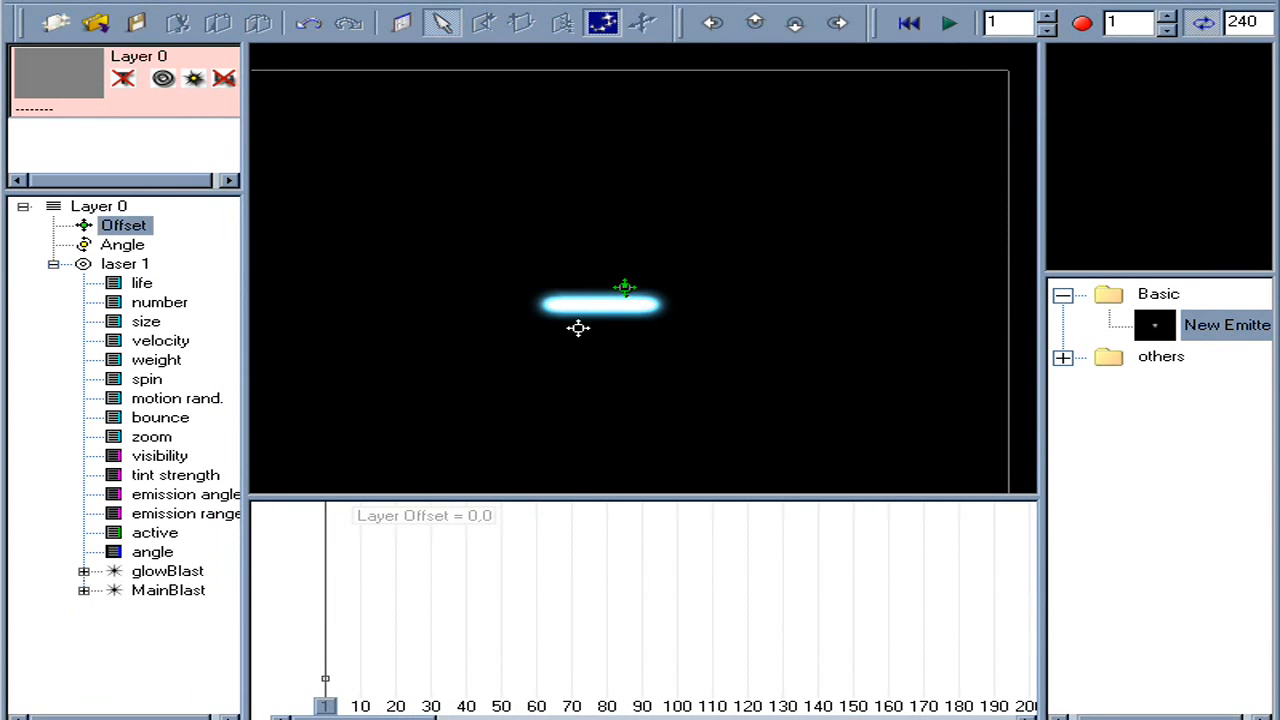
Reset the number curve of the laser 1 emitter to a constant 100%.
left_click(124, 265)
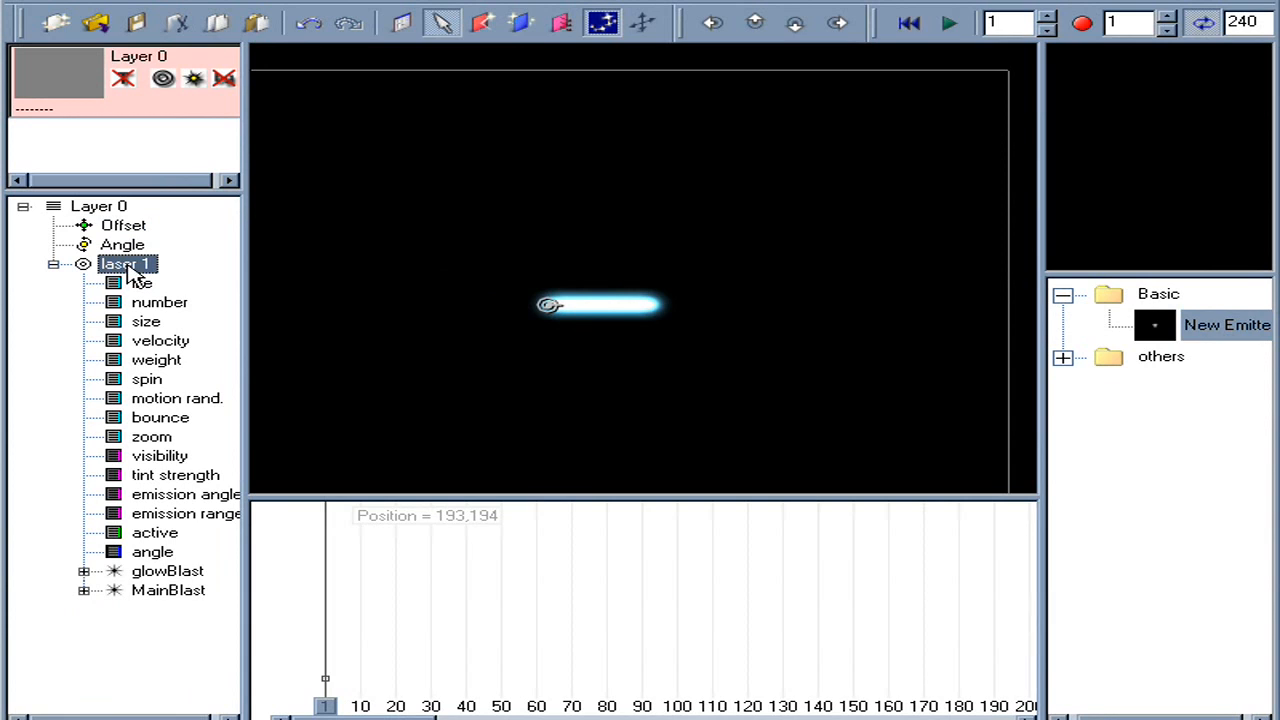
left_click(152, 302)
left_click(148, 287)
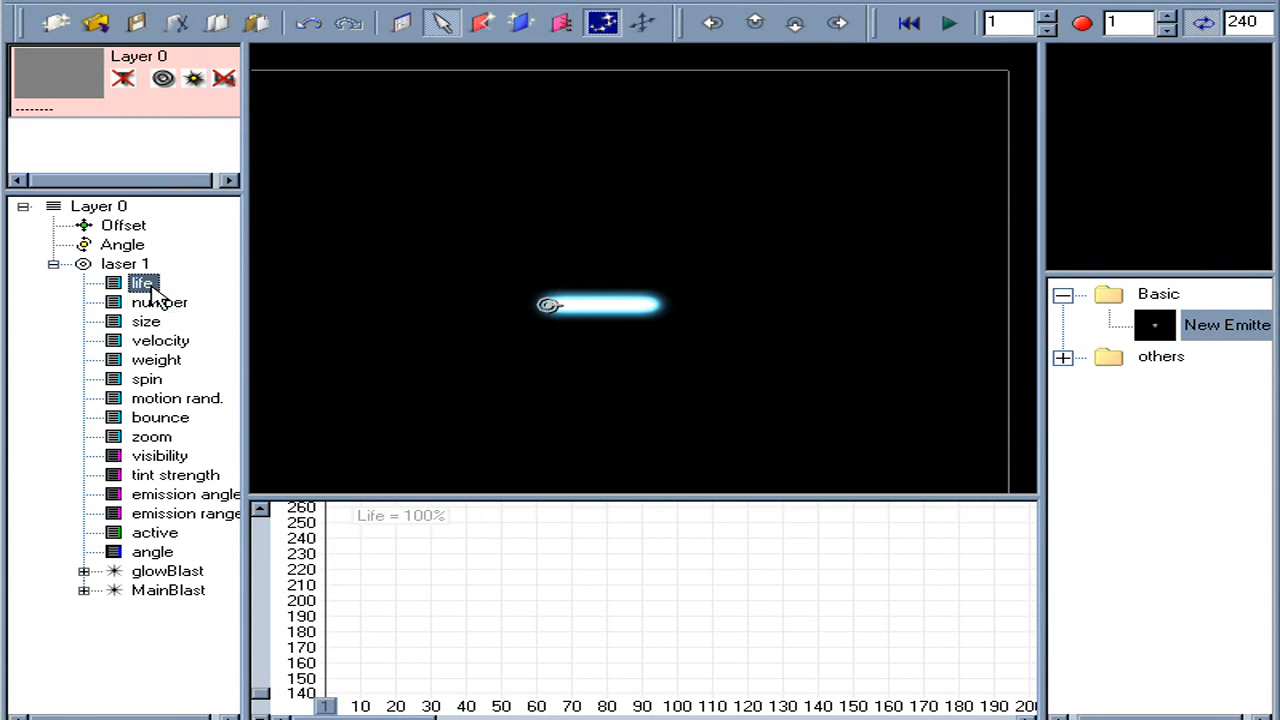
left_click(182, 302)
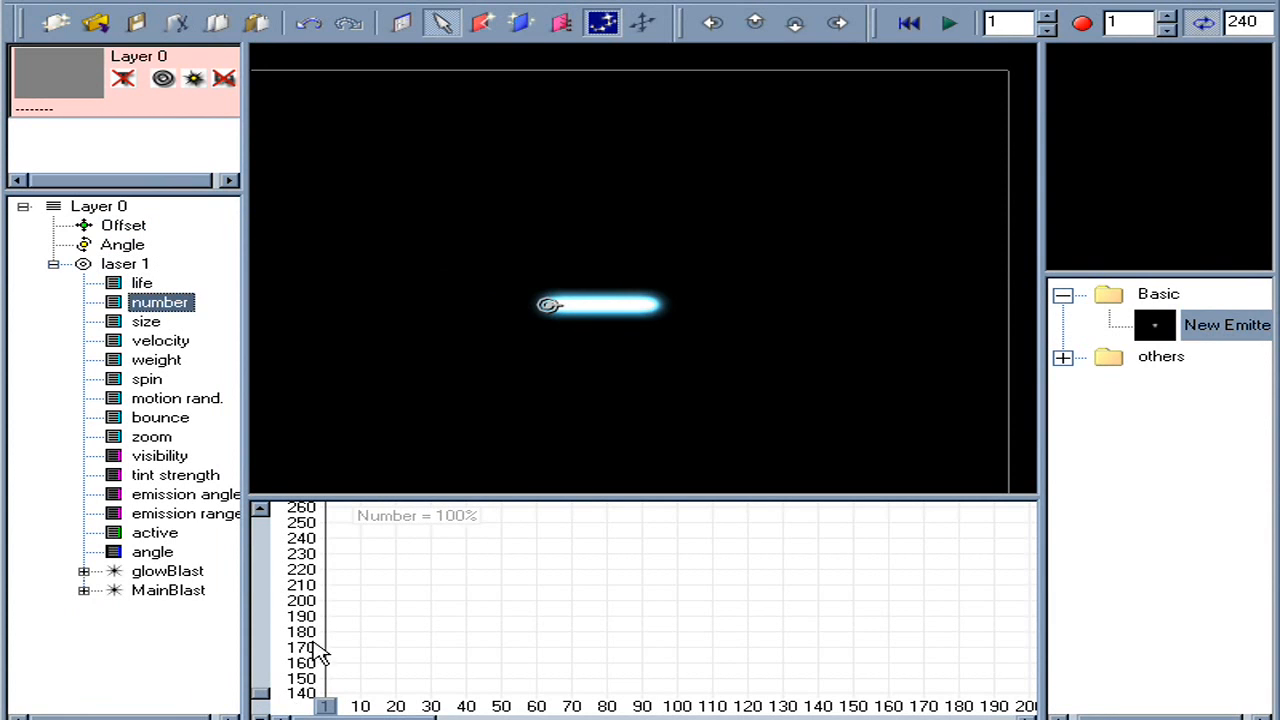
scroll(275, 705, "down", 3)
right_click(410, 648)
left_click(445, 678)
Play the animation to check the continuous laser beam and rewind to frame 1.
key("space")
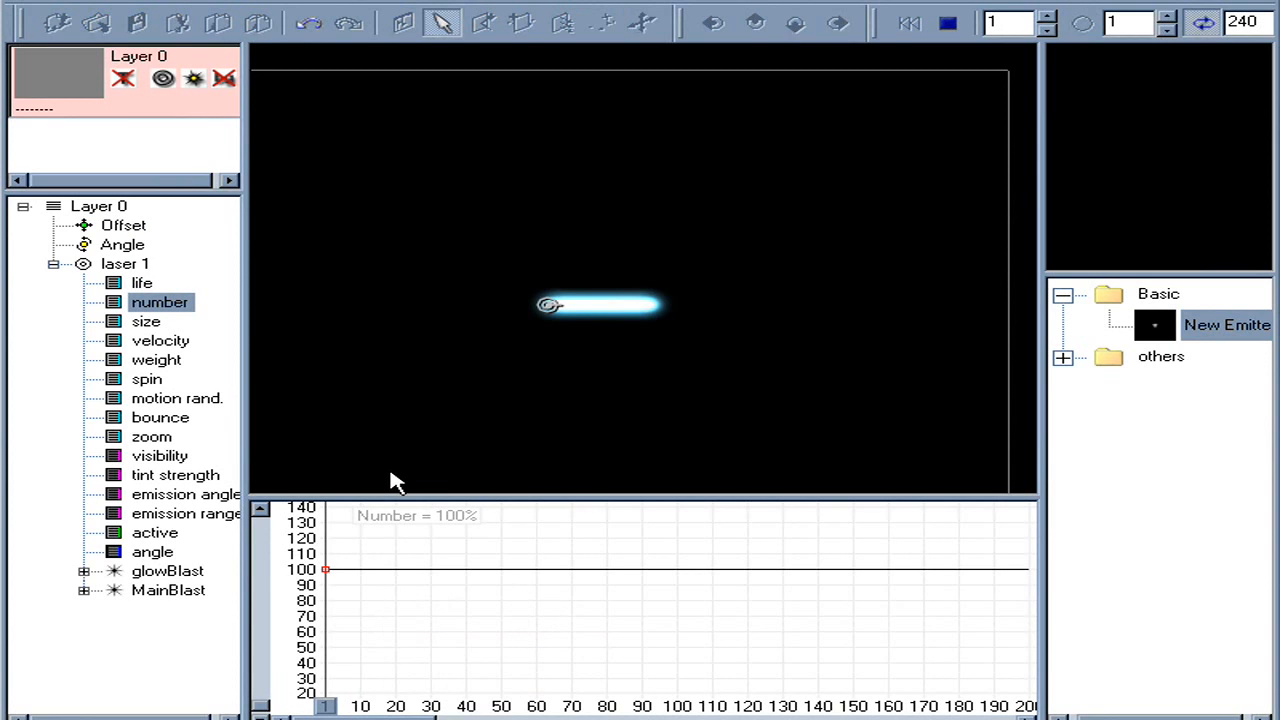
key("space")
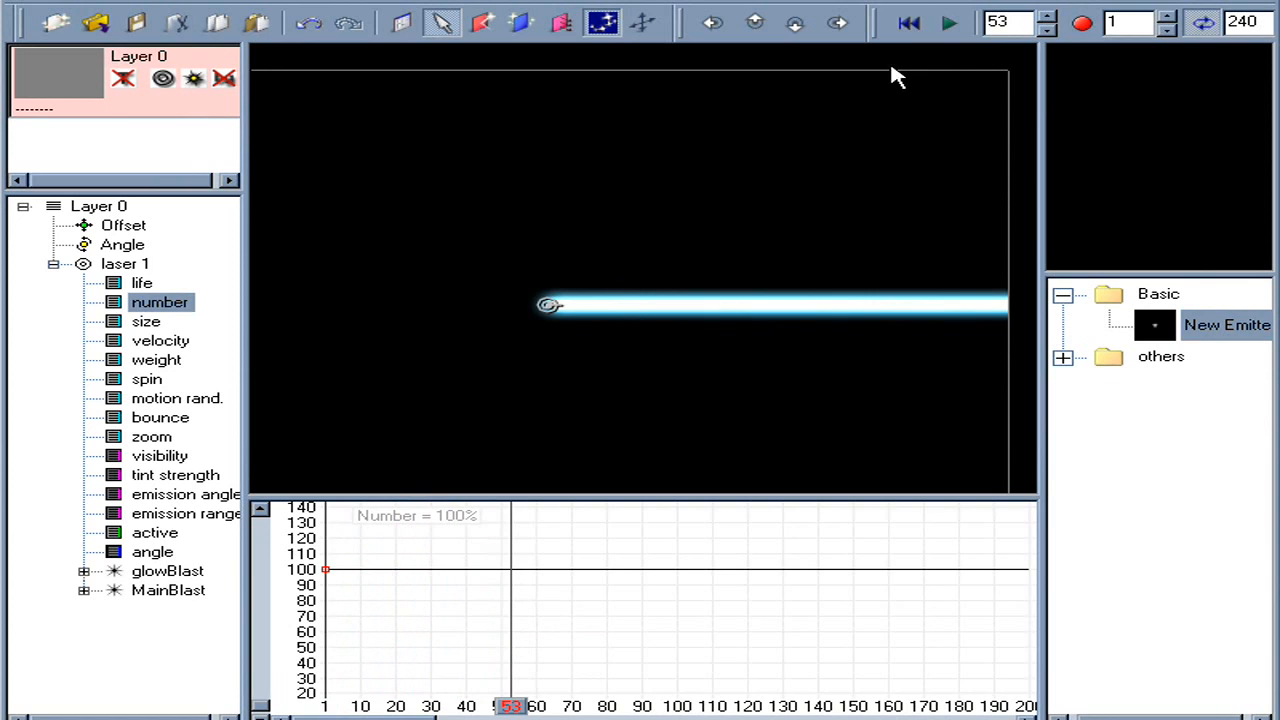
left_click(908, 22)
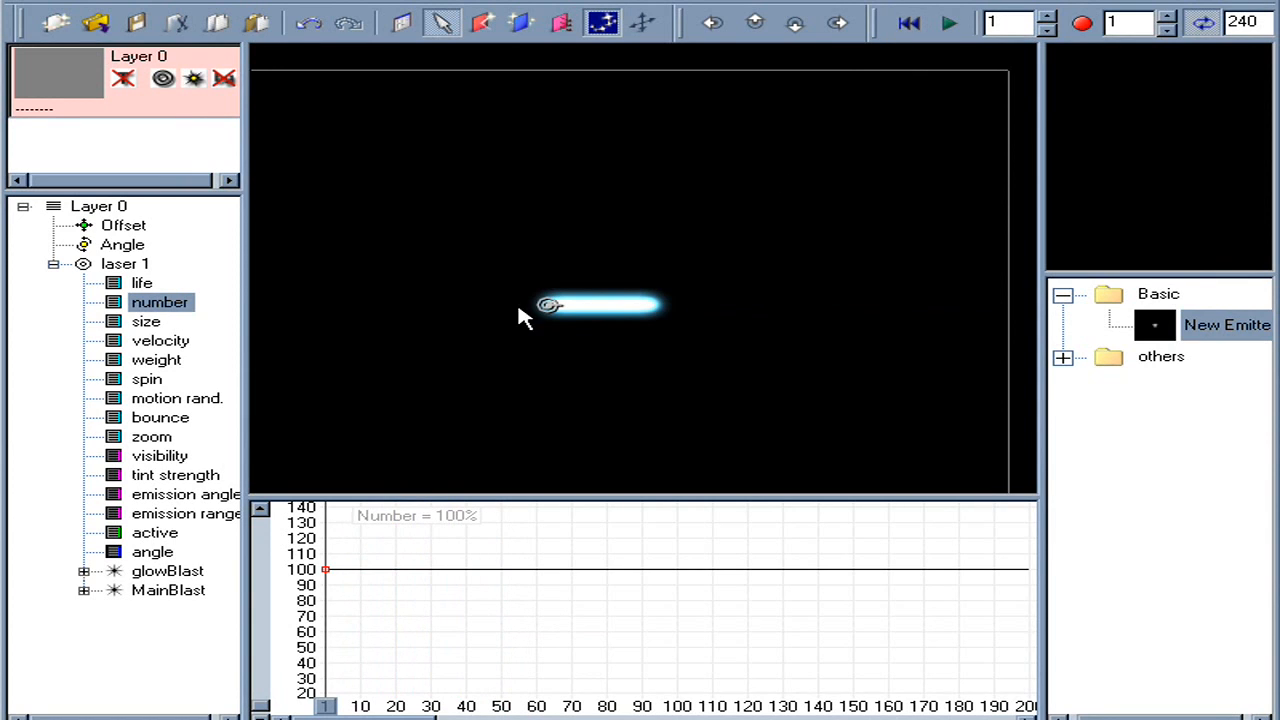
Turn the laser 1 emitter into a super emitter, play the animation to check it, and rewind to frame 1.
right_click(128, 264)
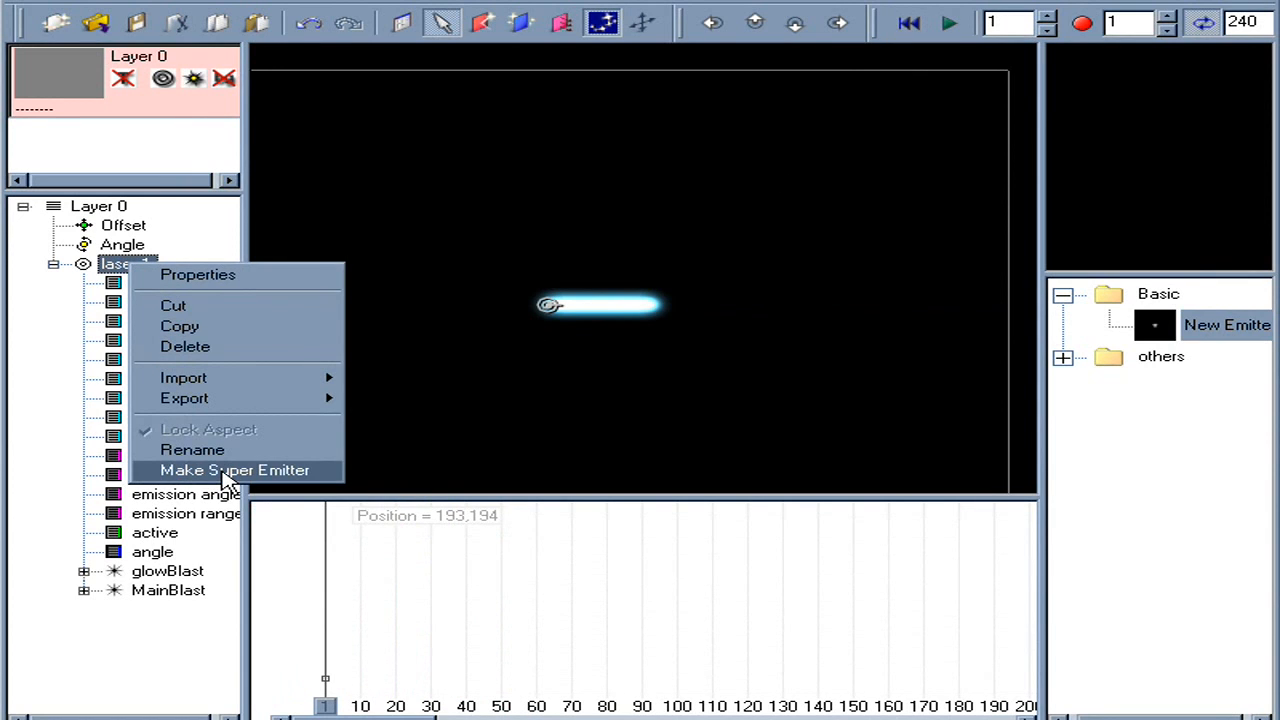
left_click(225, 472)
key("space")
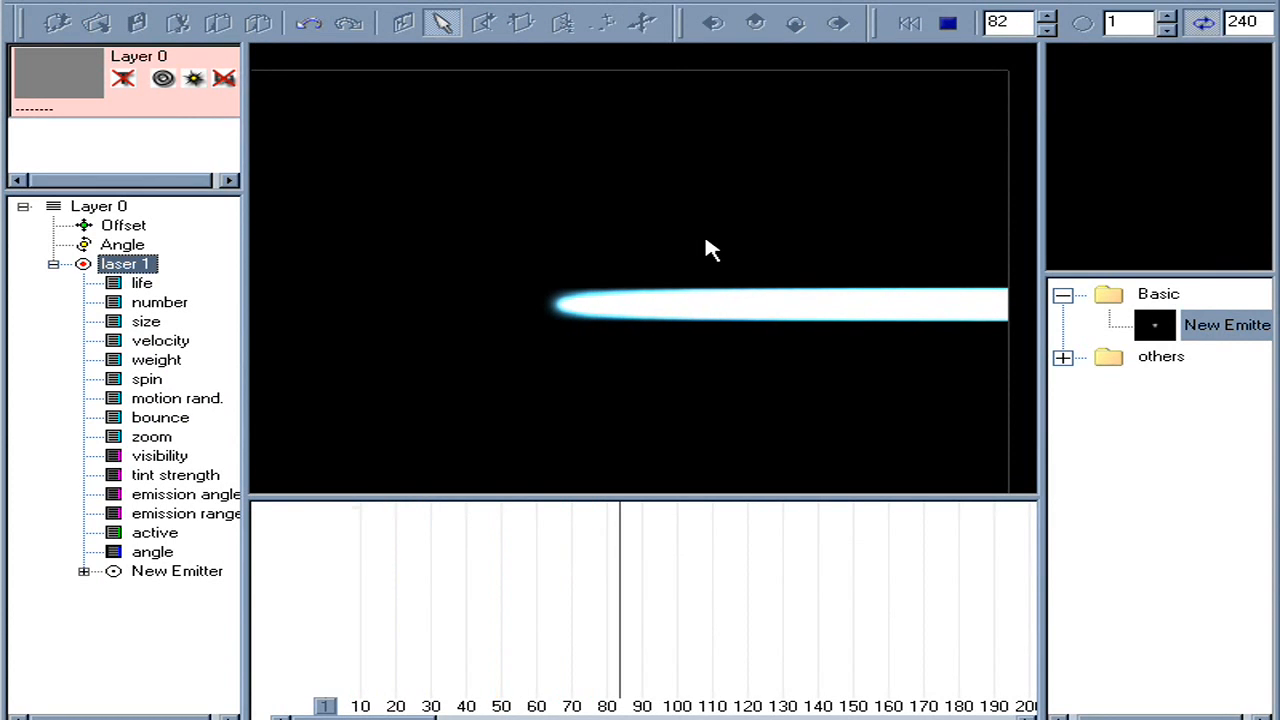
key("space")
left_click(920, 27)
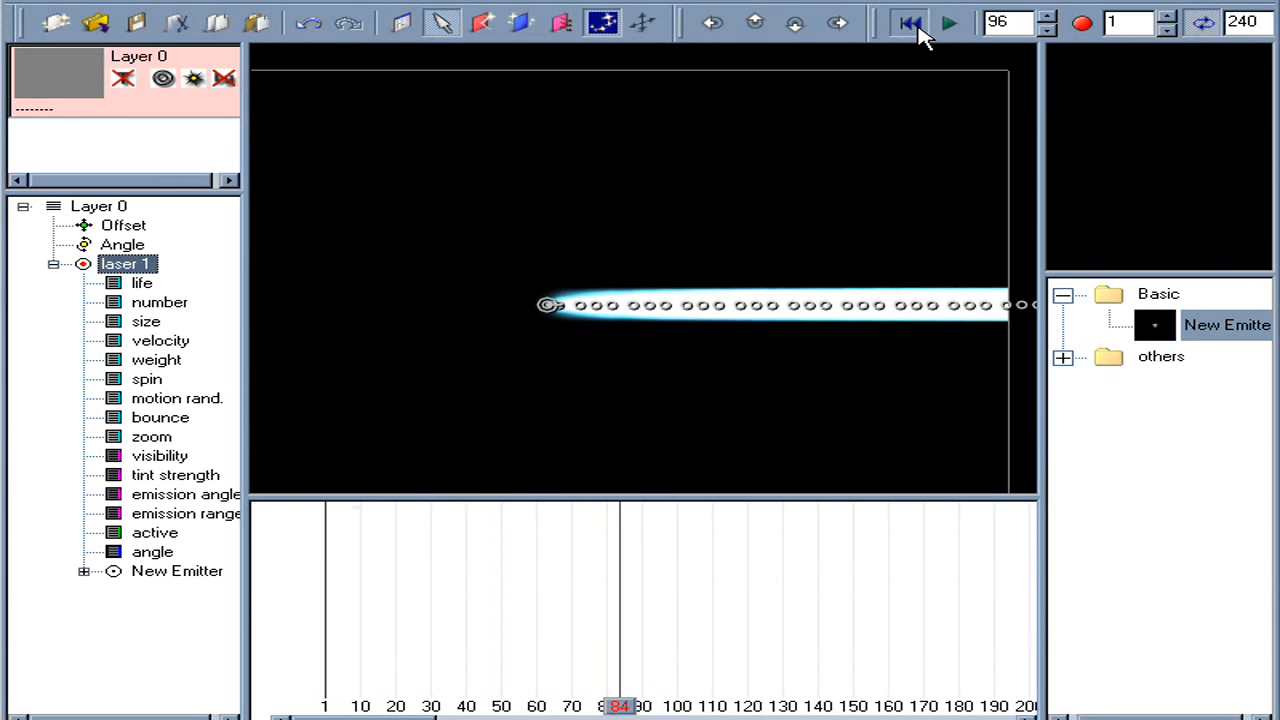
left_click(918, 28)
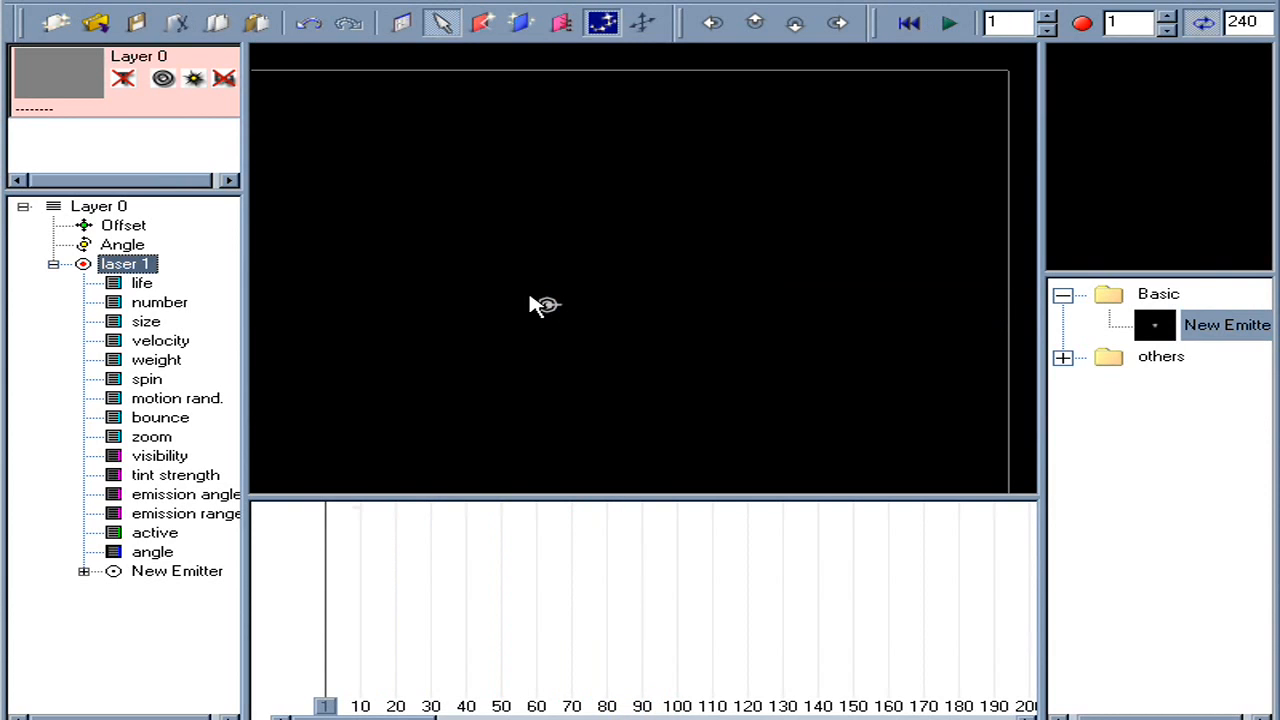
Move the laser 1 super emitter to the upper-left corner area of the stage.
left_click_drag(705, 136, 738, 122)
right_click(740, 116)
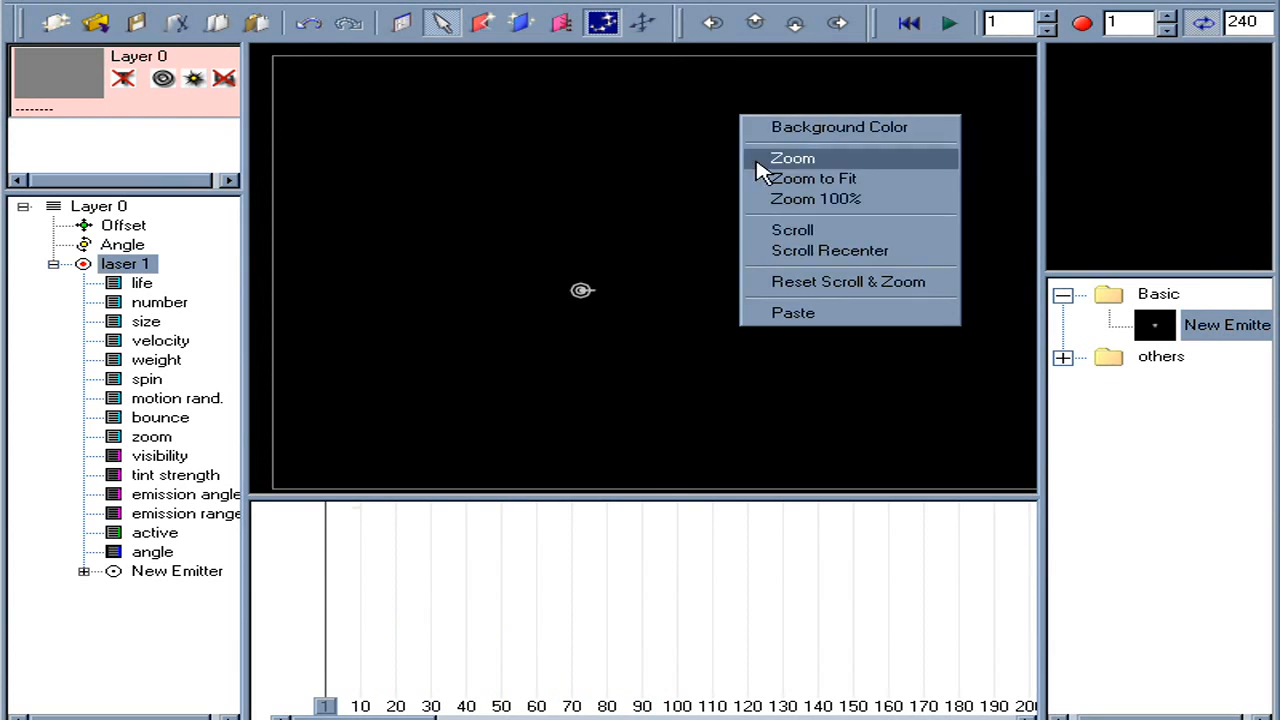
left_click(816, 282)
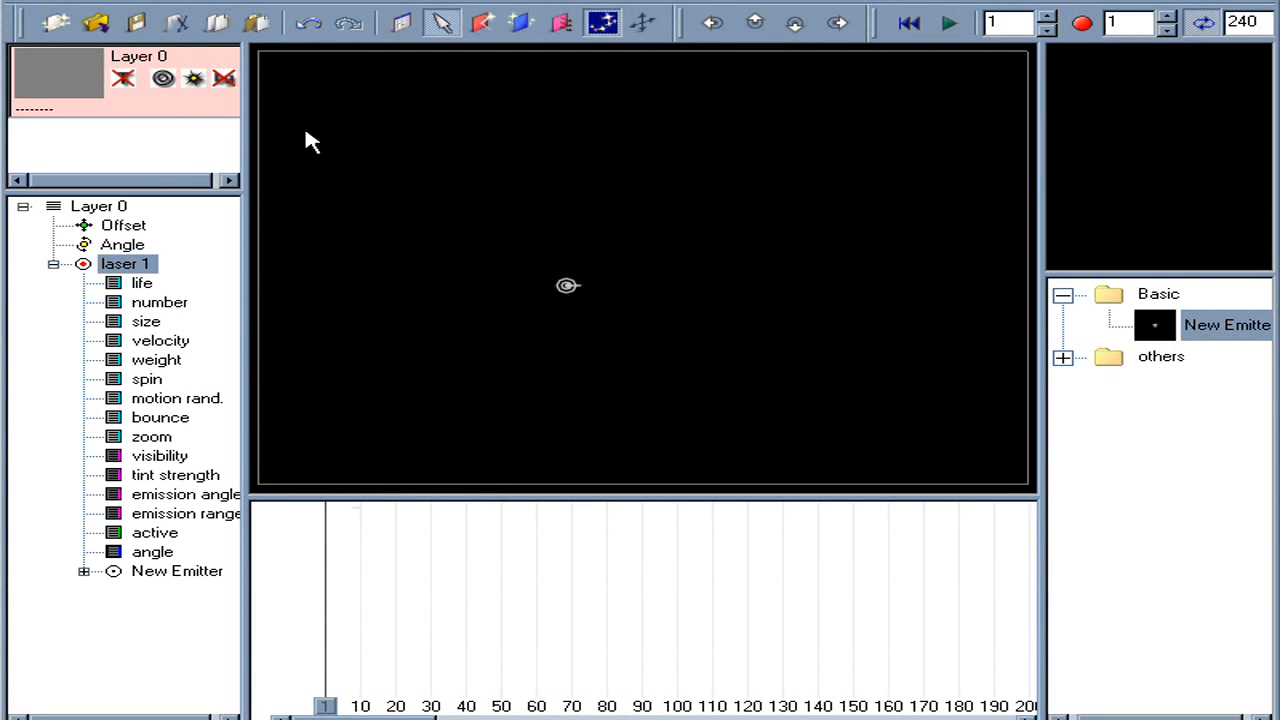
left_click_drag(564, 295, 282, 107)
Make laser 1 a line emitter, place its two points as a tall vertical line in the left part of the stage, and play the animation.
right_click(285, 113)
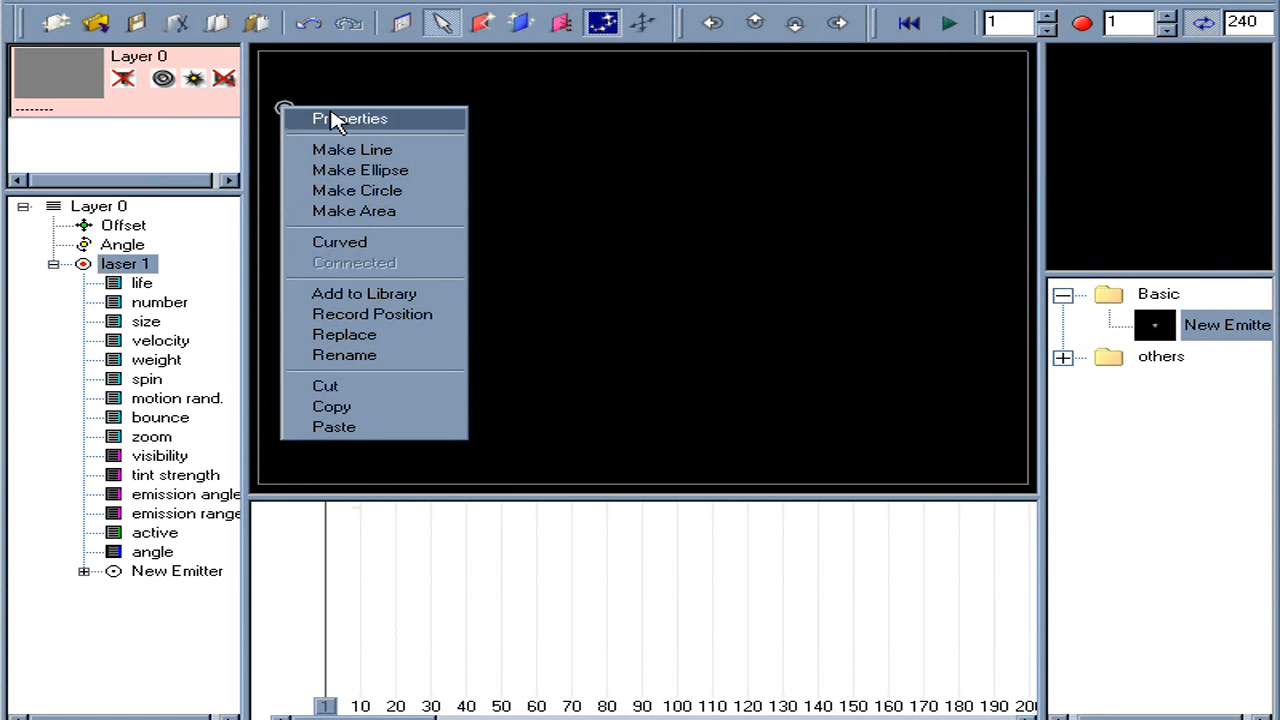
left_click(340, 149)
left_click_drag(293, 117, 395, 78)
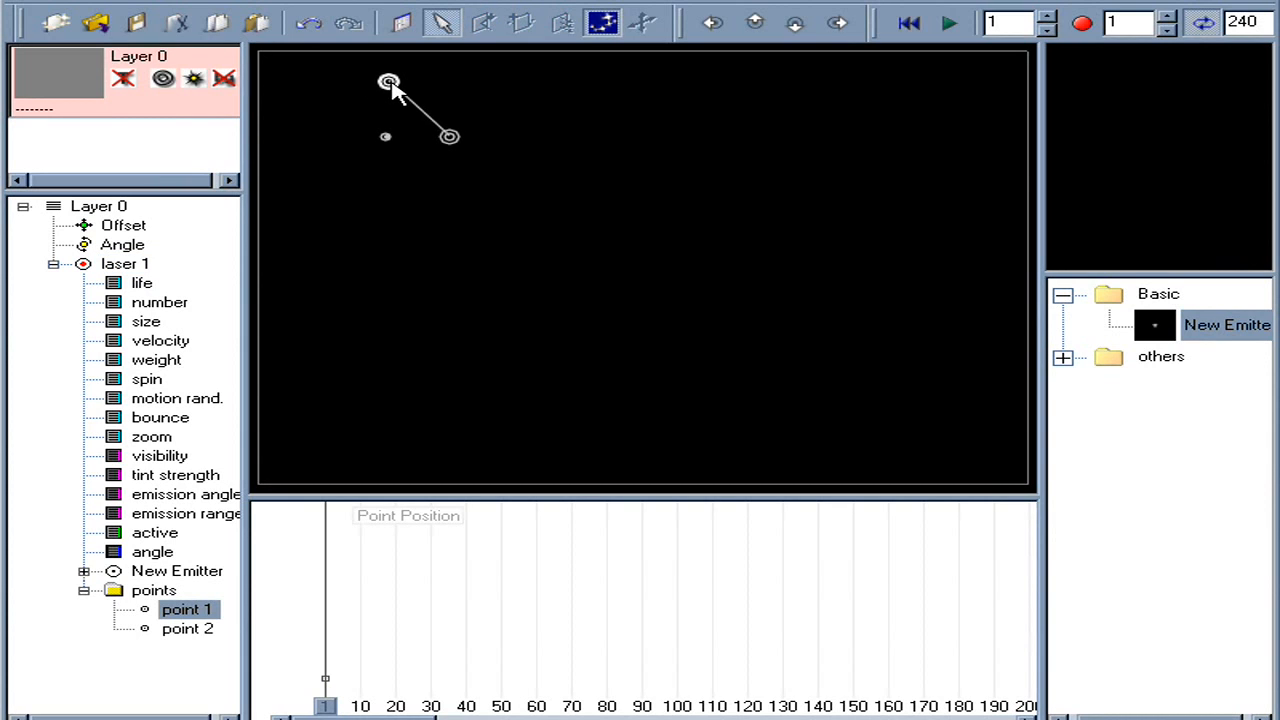
left_click(455, 140)
left_click_drag(456, 141, 391, 433)
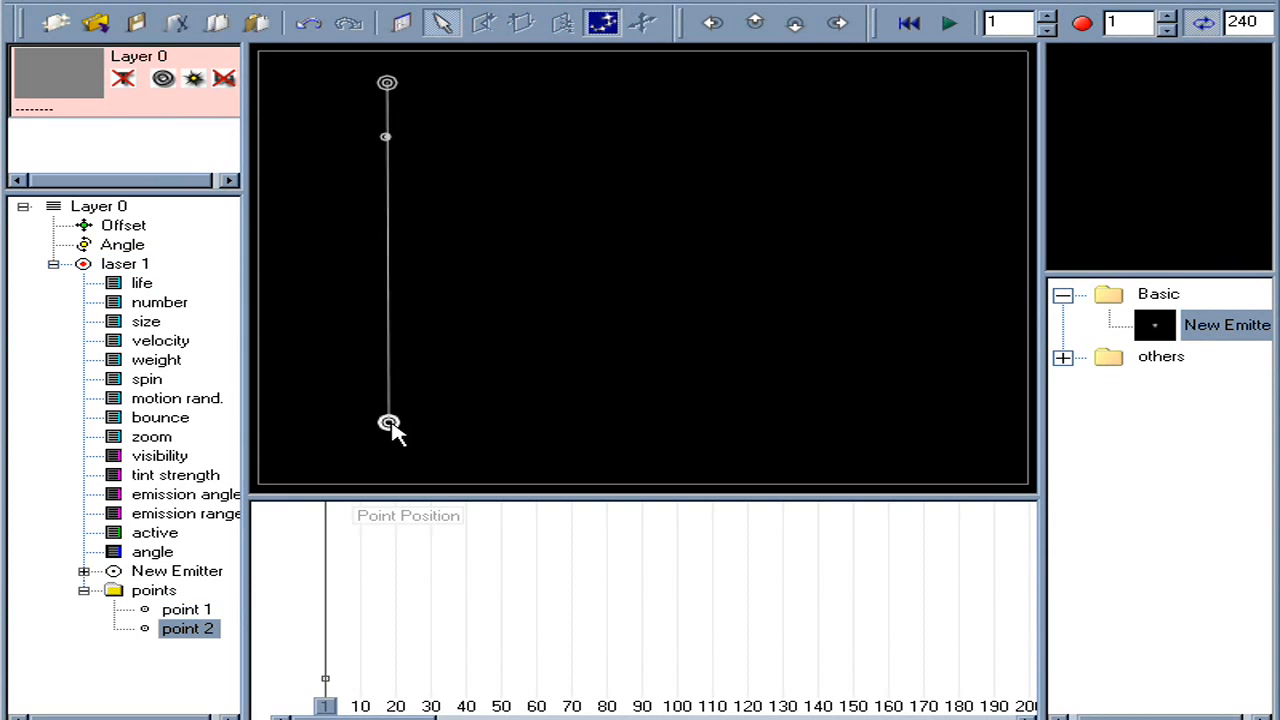
key("space")
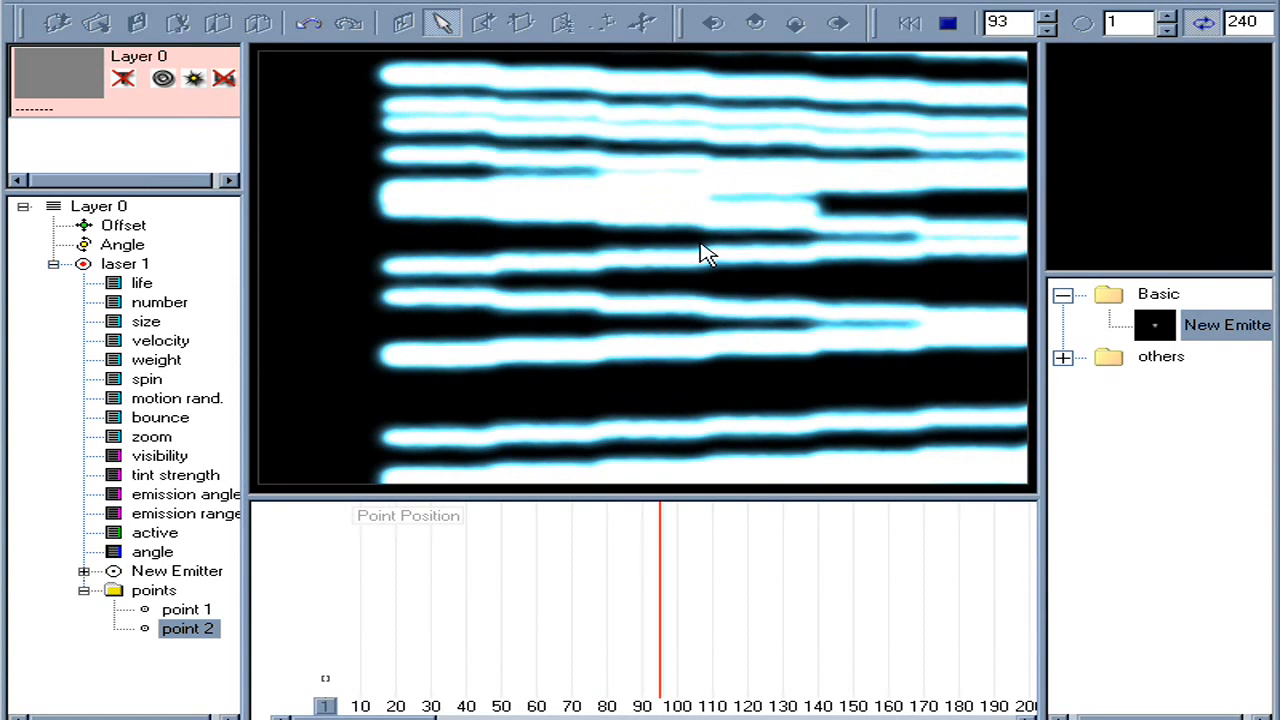
key("space")
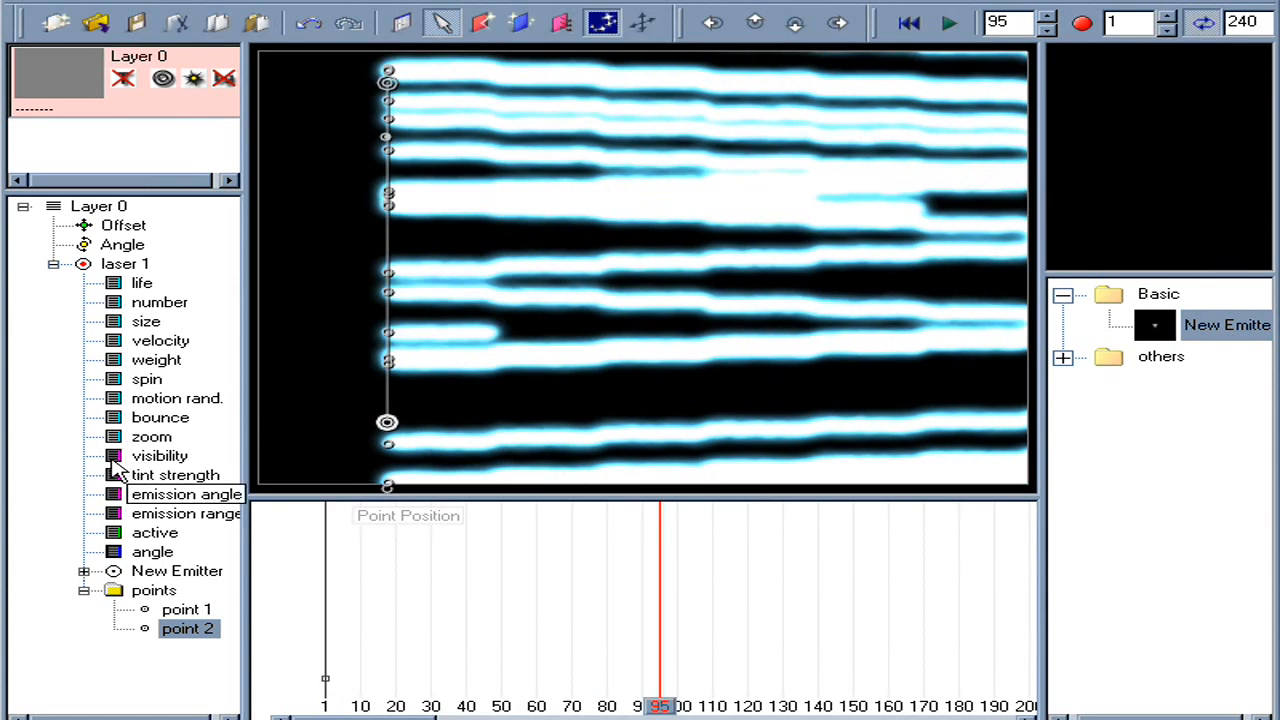
Set the f-velocity of New Emitter inside laser 1 to 0 from frame 1 and play the animation.
left_click(136, 572)
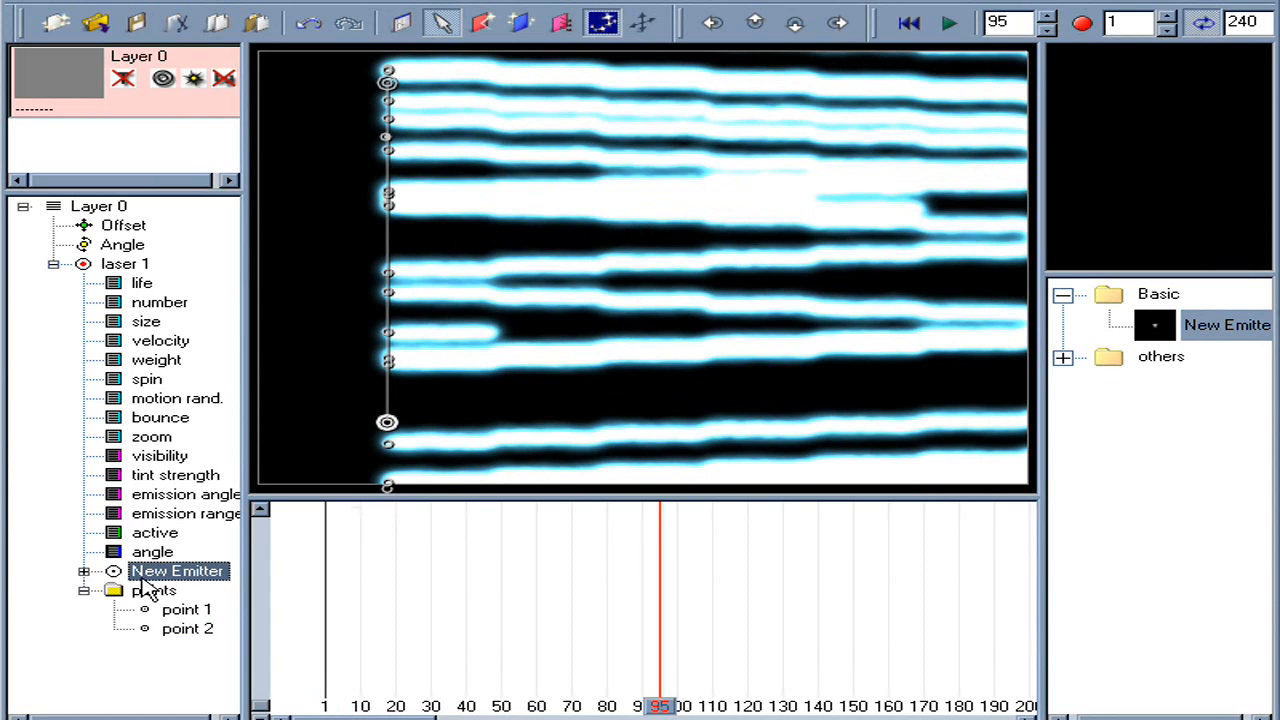
left_click(83, 572)
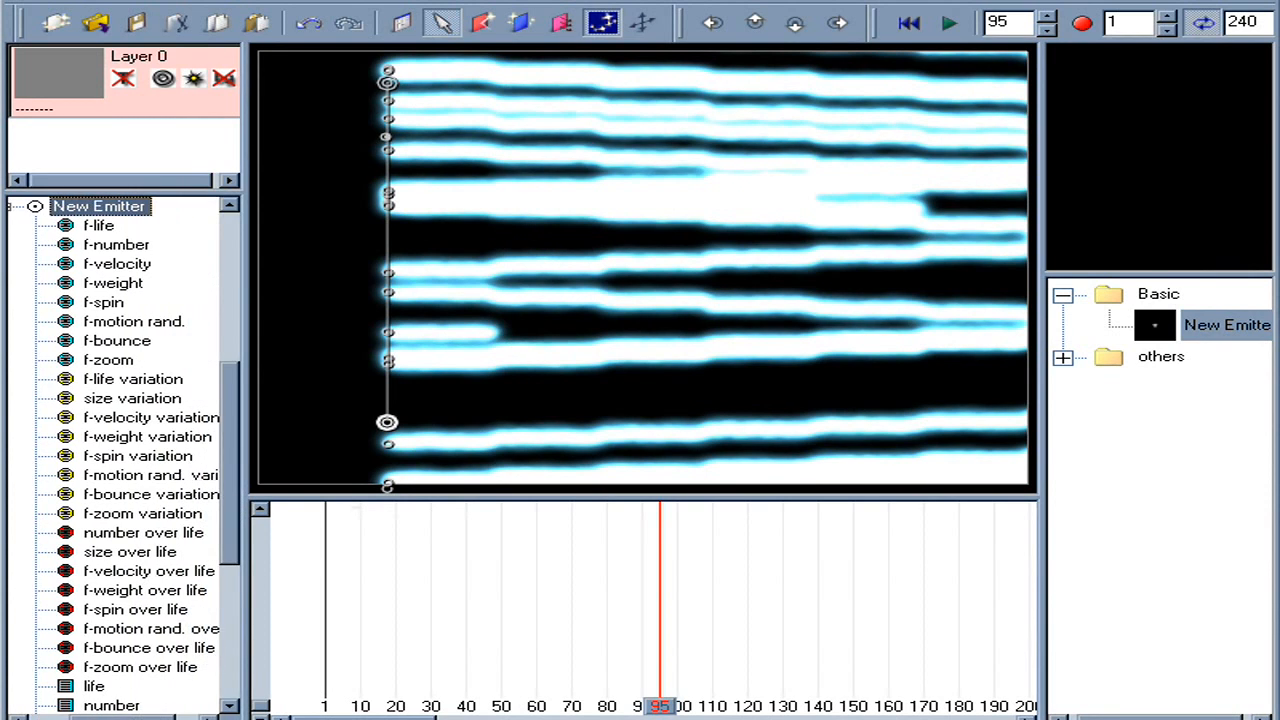
left_click(117, 264)
left_click_drag(328, 652, 318, 717)
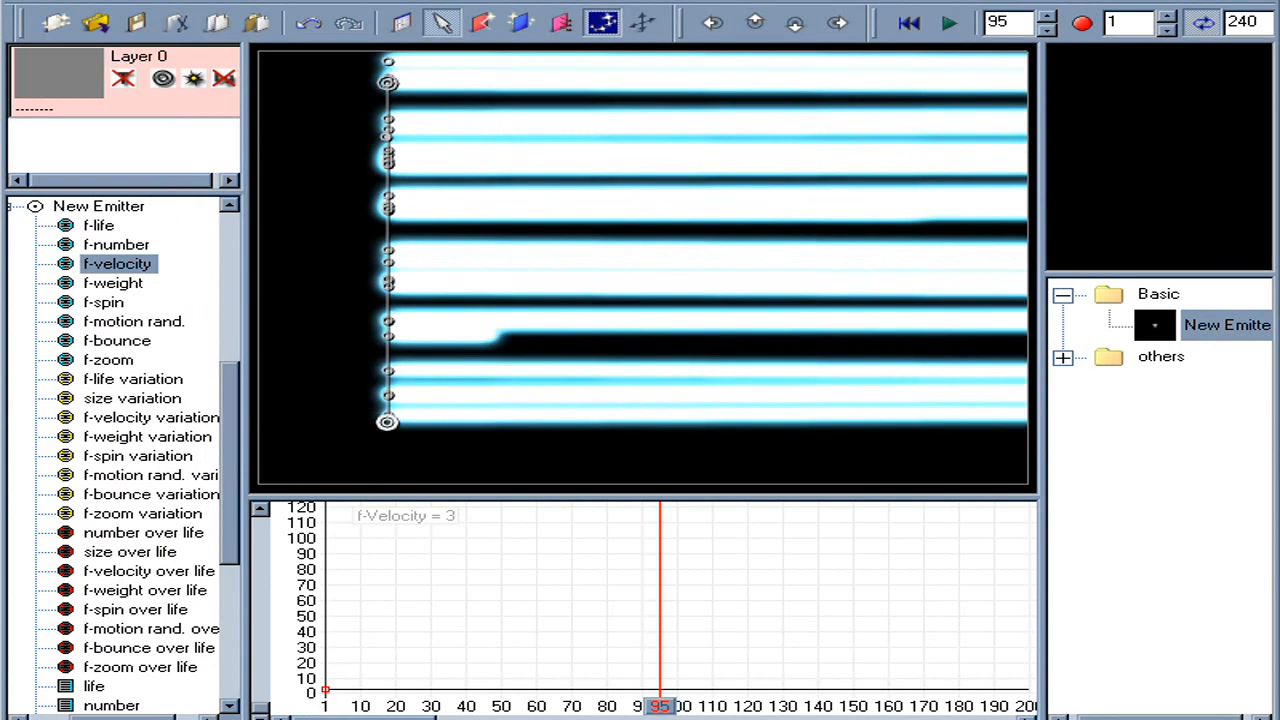
left_click(327, 707)
left_click_drag(325, 690, 323, 699)
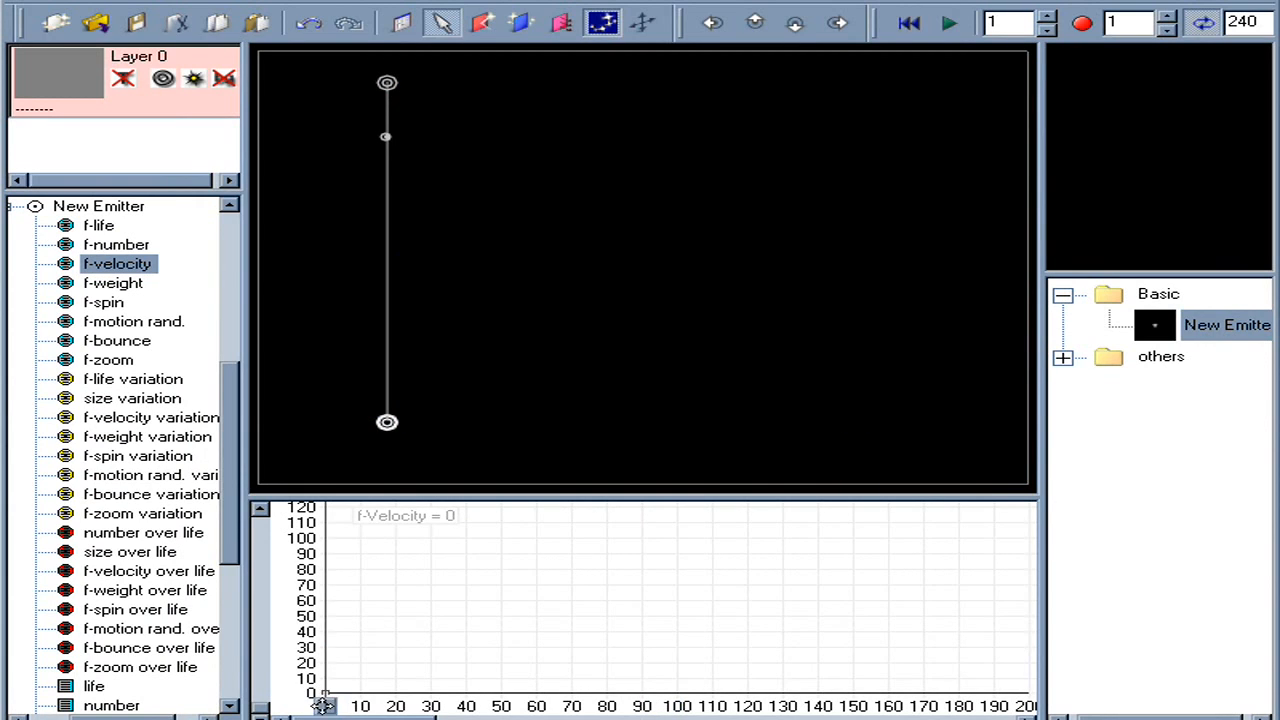
key("space")
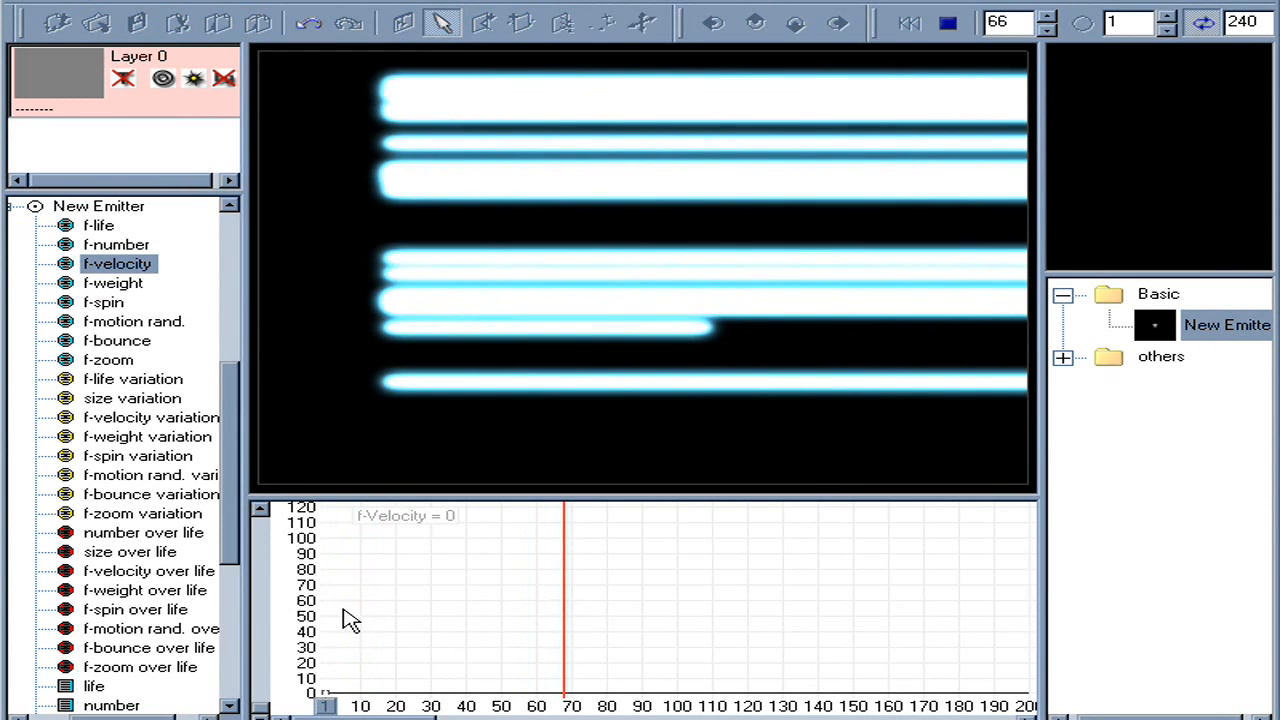
key("space")
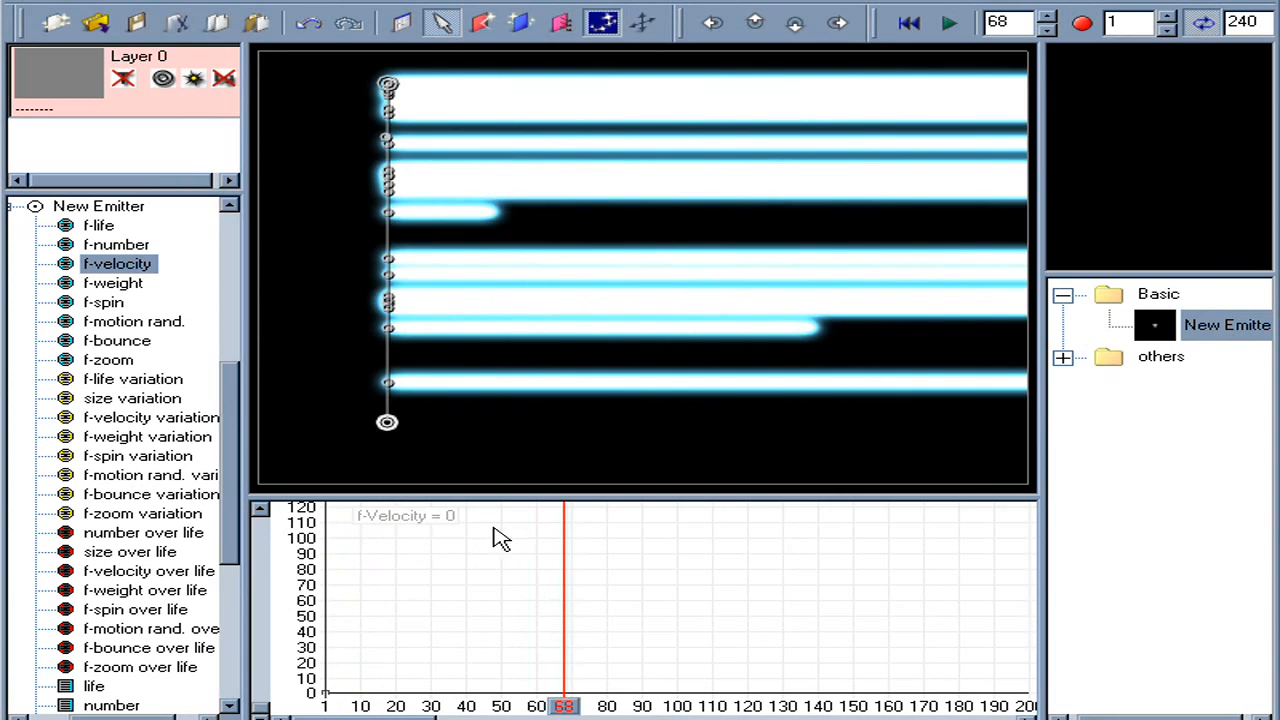
Set the f-life of New Emitter to 10, play the animation, and rewind to frame 1.
left_click(99, 226)
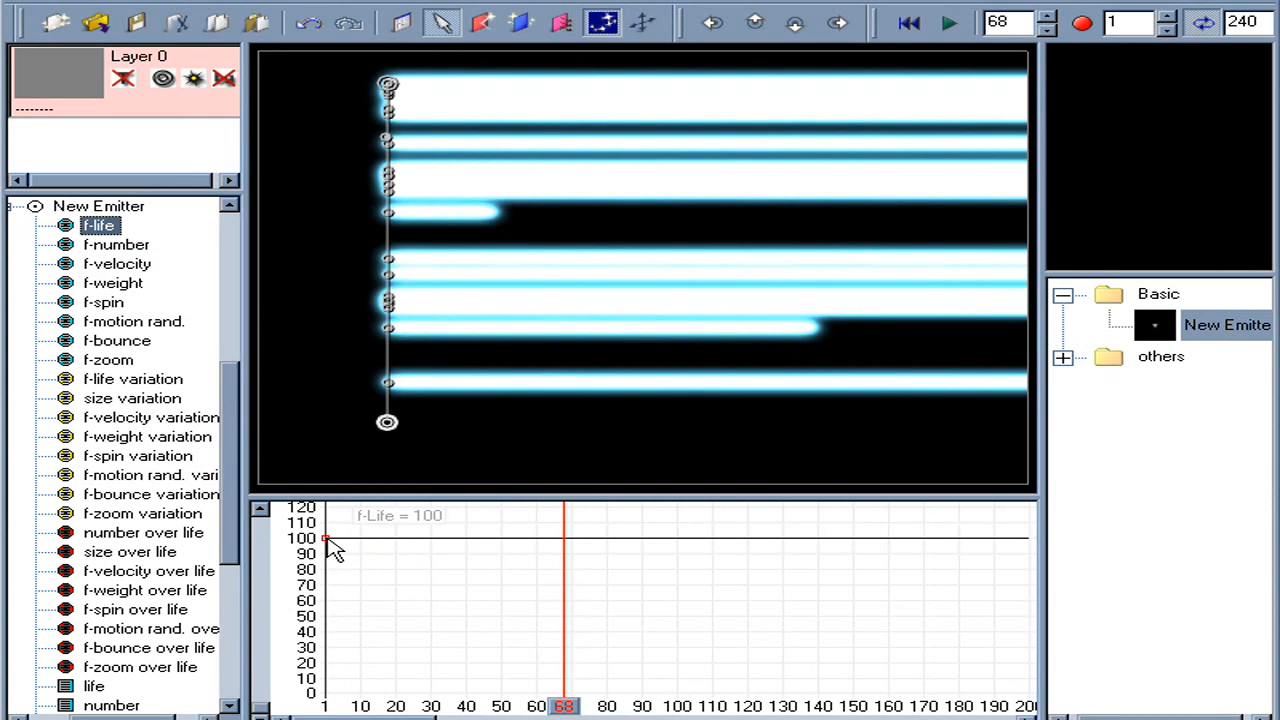
left_click_drag(326, 539, 300, 650)
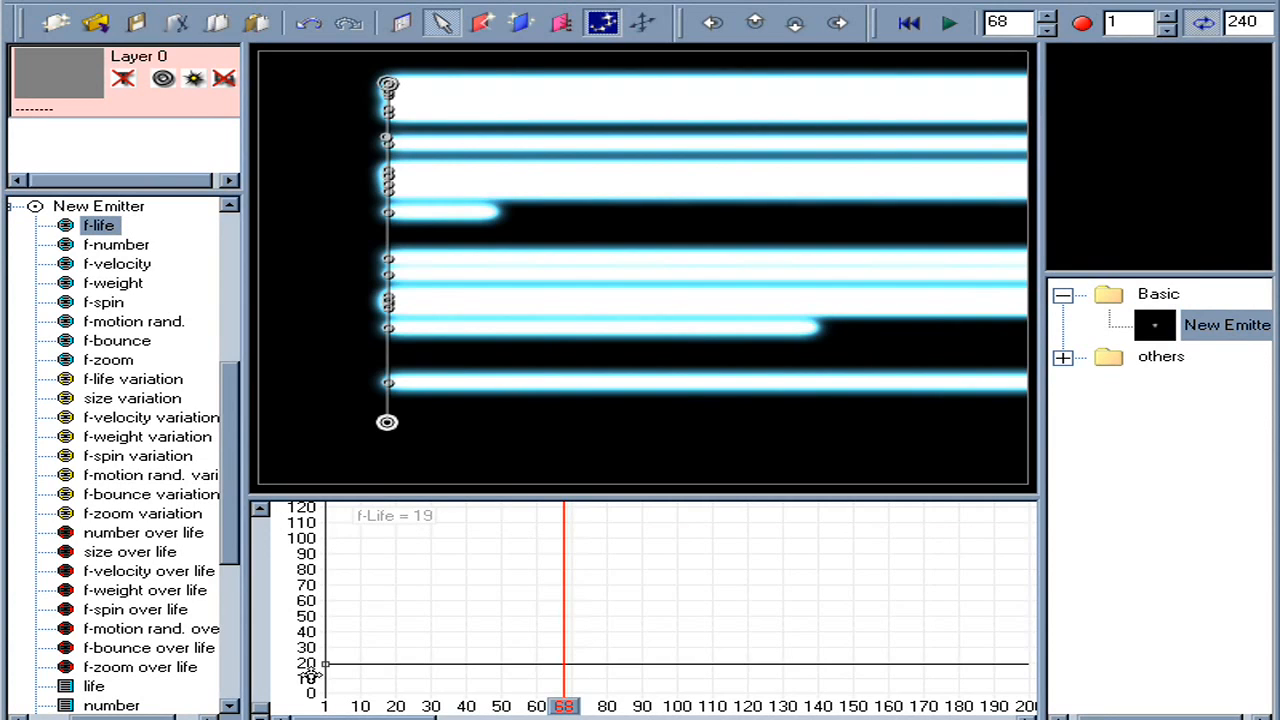
left_click_drag(311, 676, 314, 678)
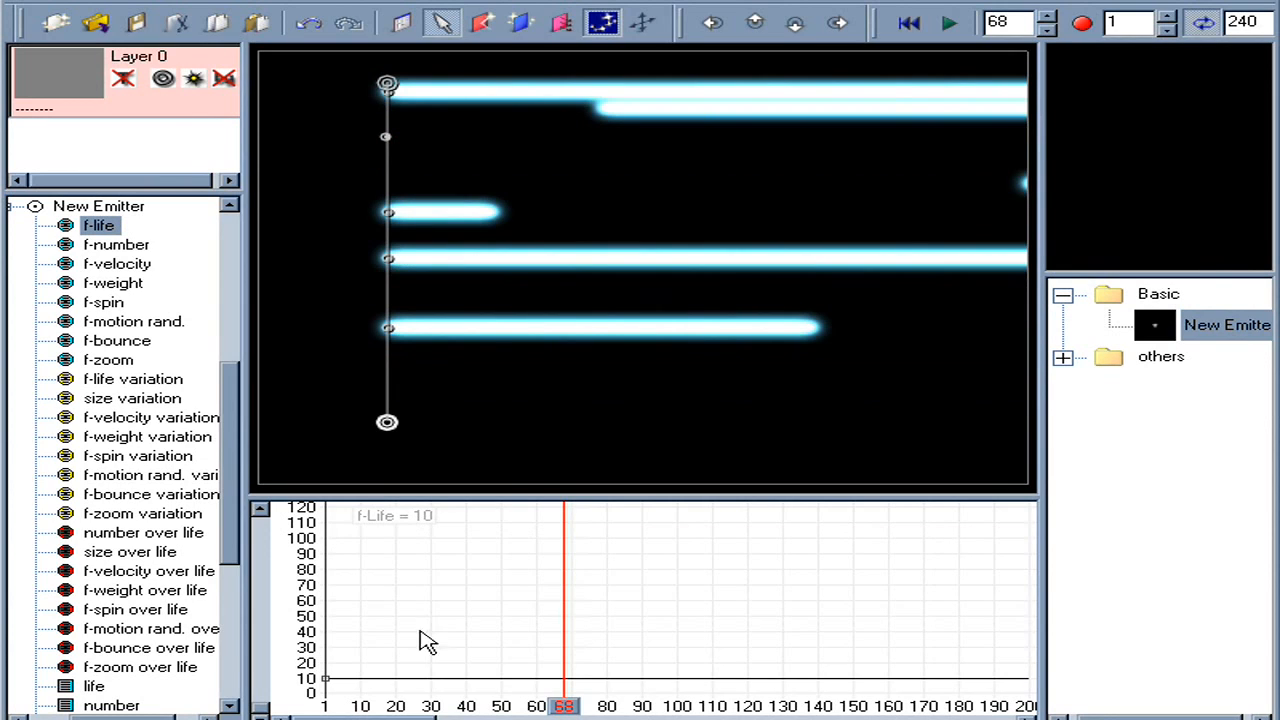
left_click(918, 25)
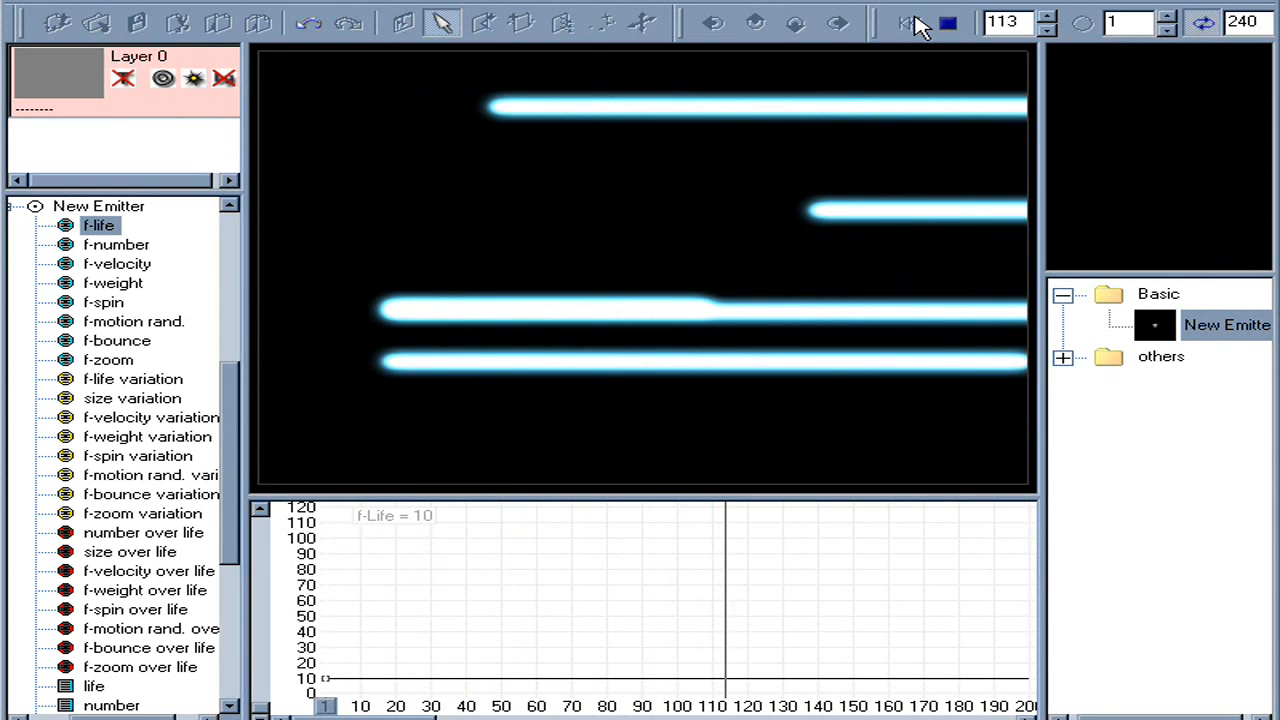
left_click(920, 25)
left_click(908, 26)
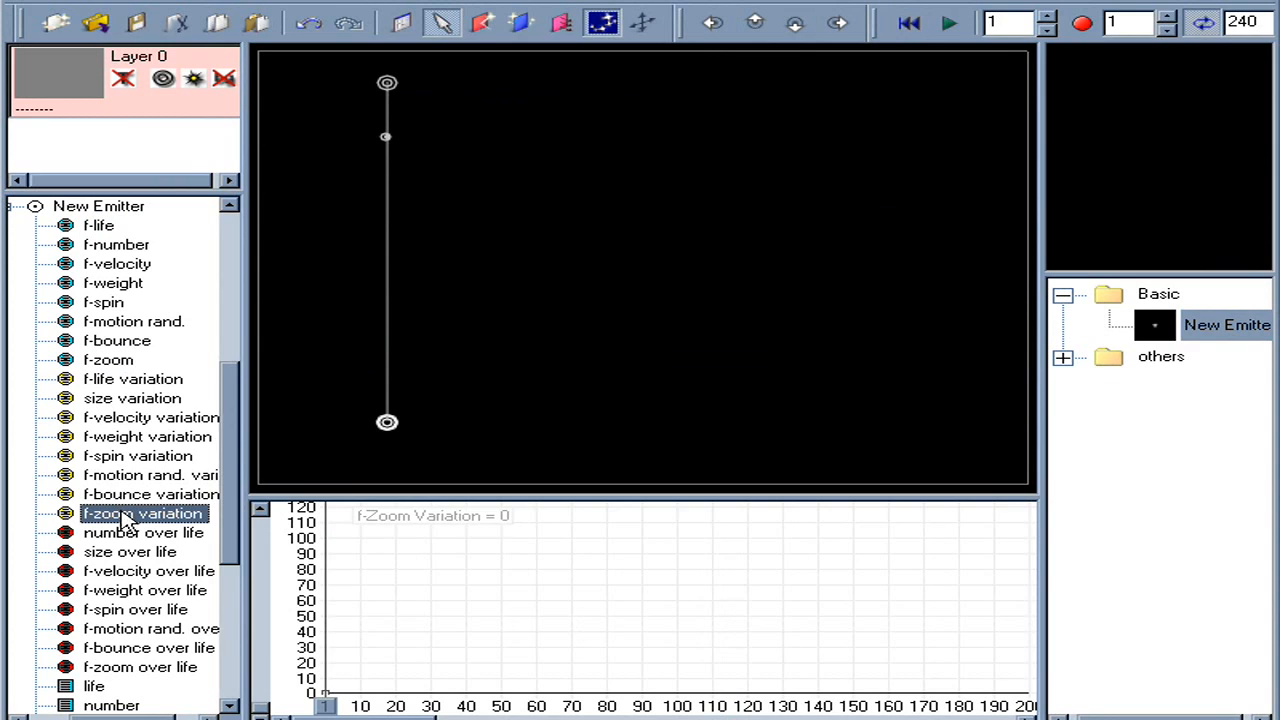
Set the f-zoom variation of New Emitter to 51, play the animation, and rewind to frame 1.
left_click_drag(326, 692, 319, 665)
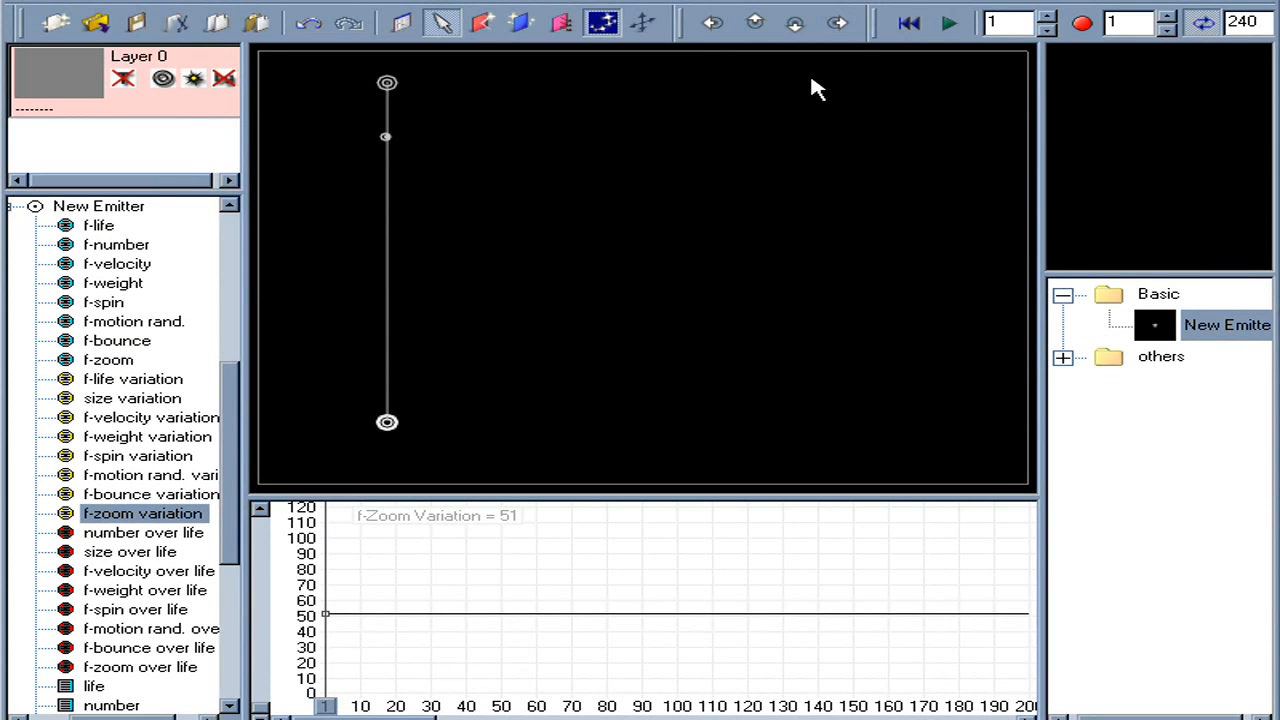
left_click(940, 28)
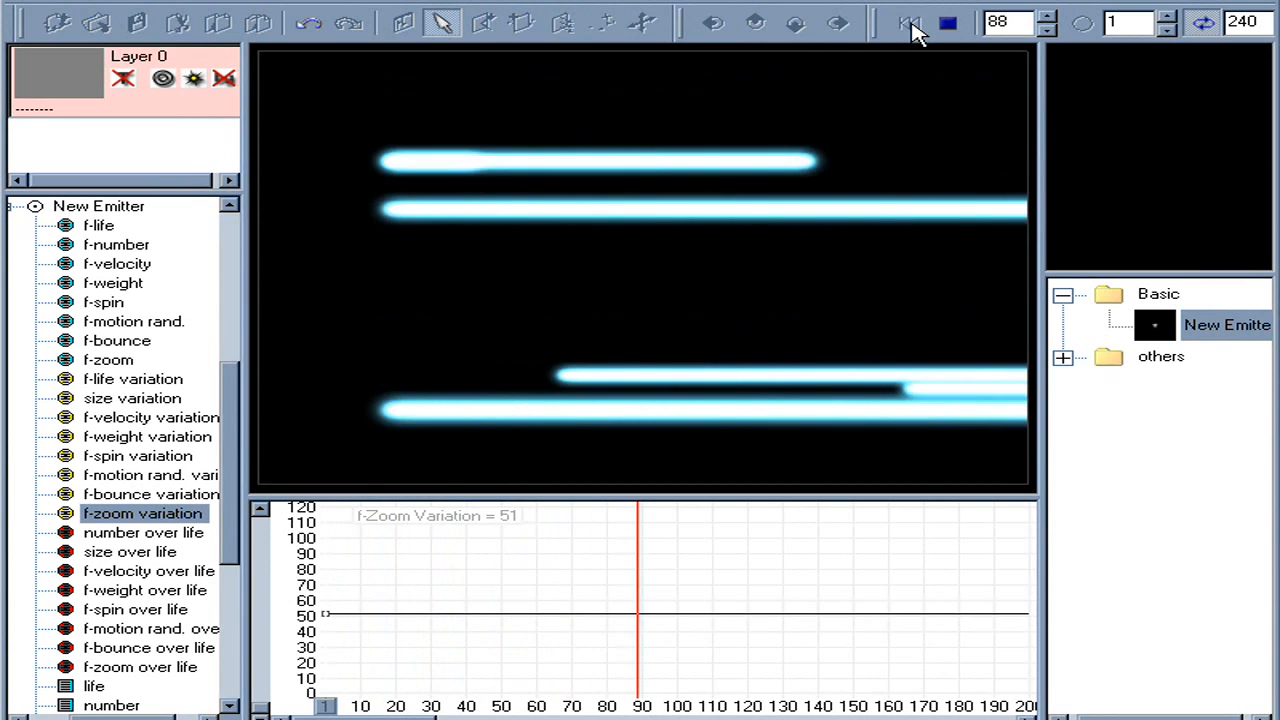
left_click(910, 24)
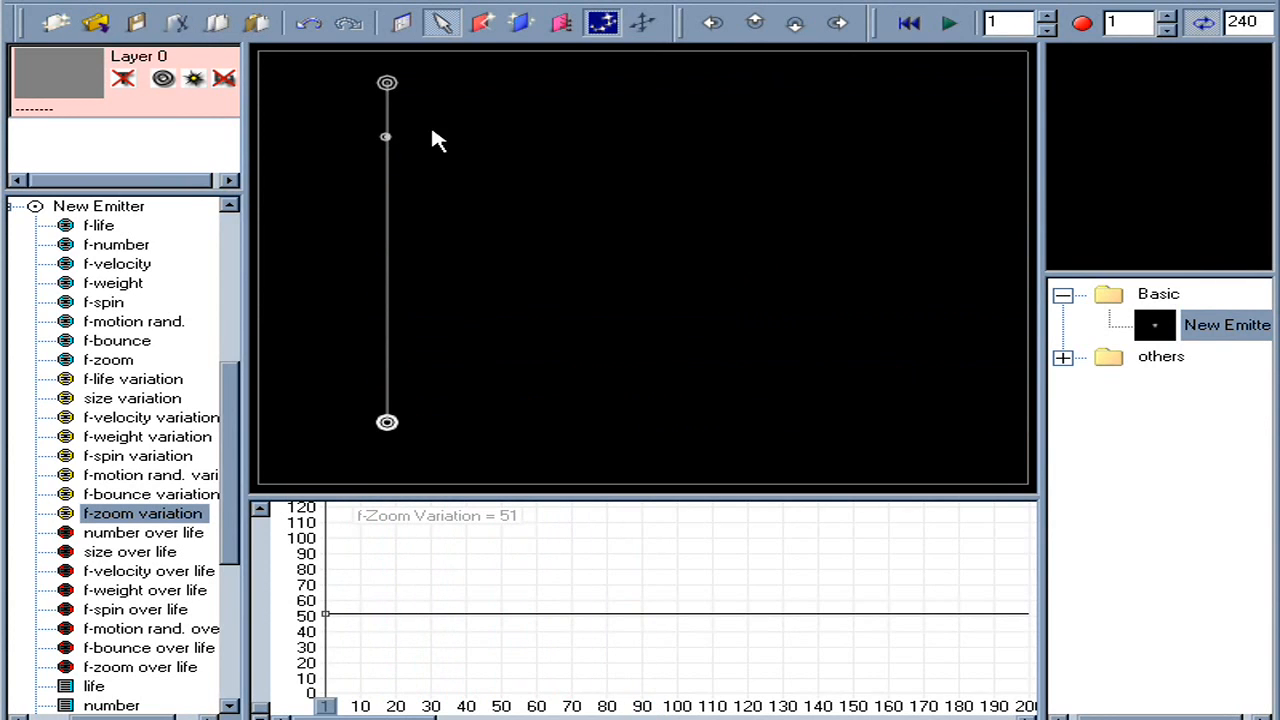
Move the whole line emitter to the stage's left edge, at about position -6,80, and play the animation.
left_click_drag(389, 136, 260, 152)
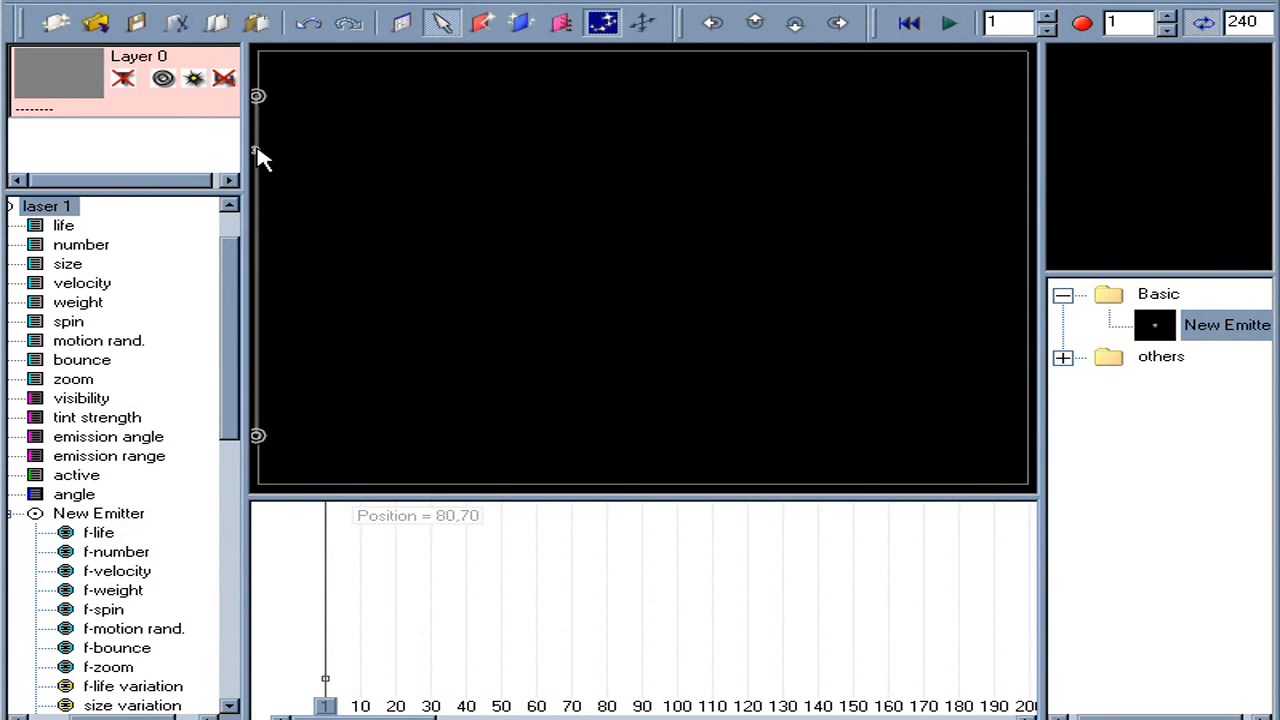
key("space")
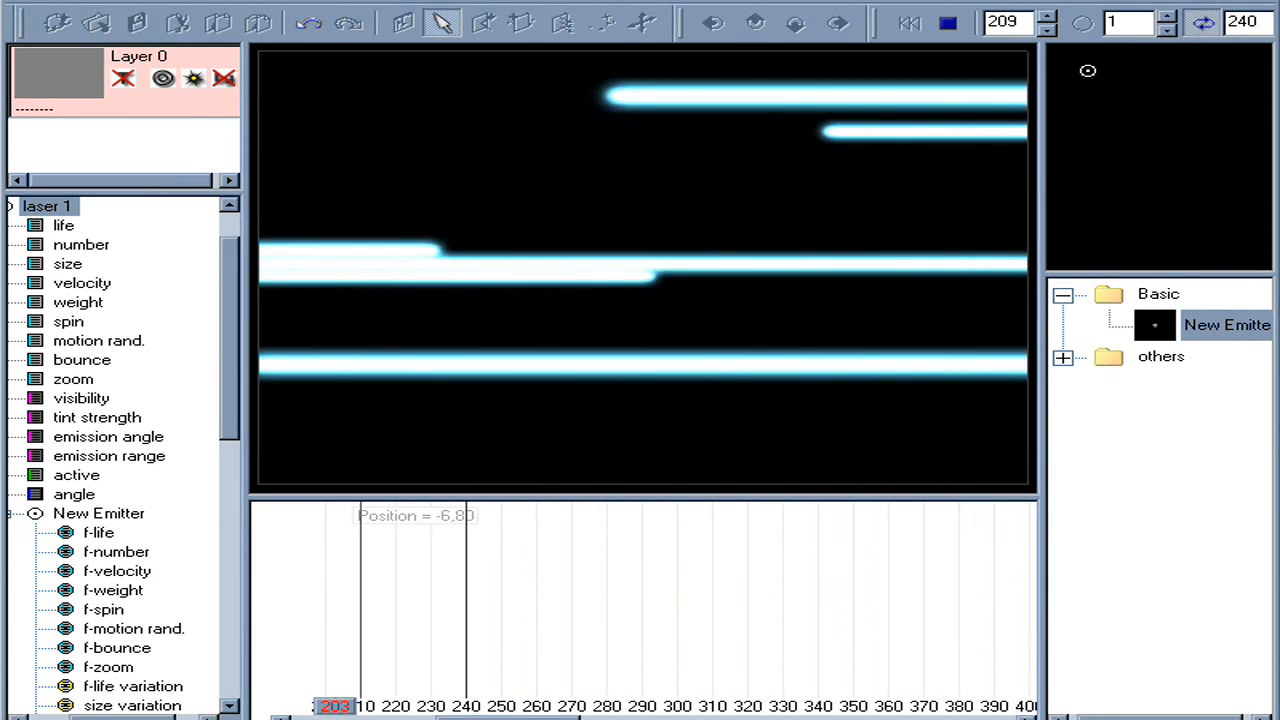
key("space")
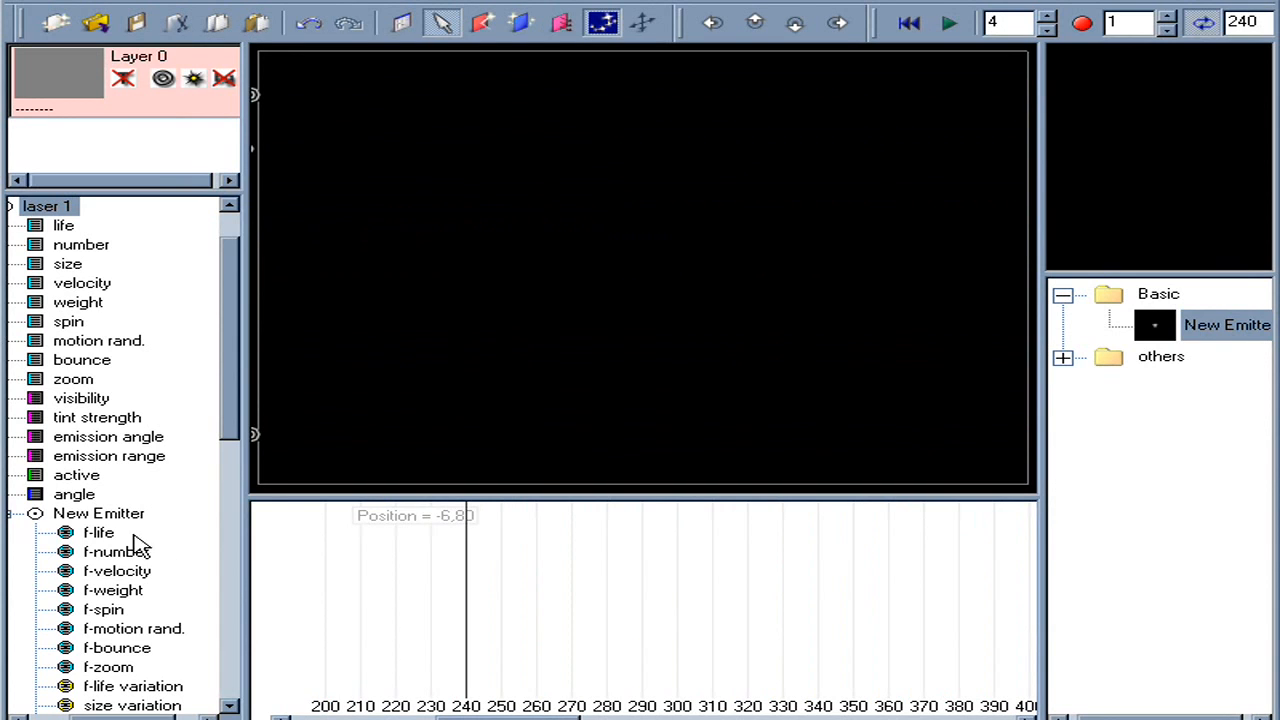
Set the f-life of New Emitter to 6 and play the animation to check the blast spacing.
left_click(100, 533)
left_click(290, 711)
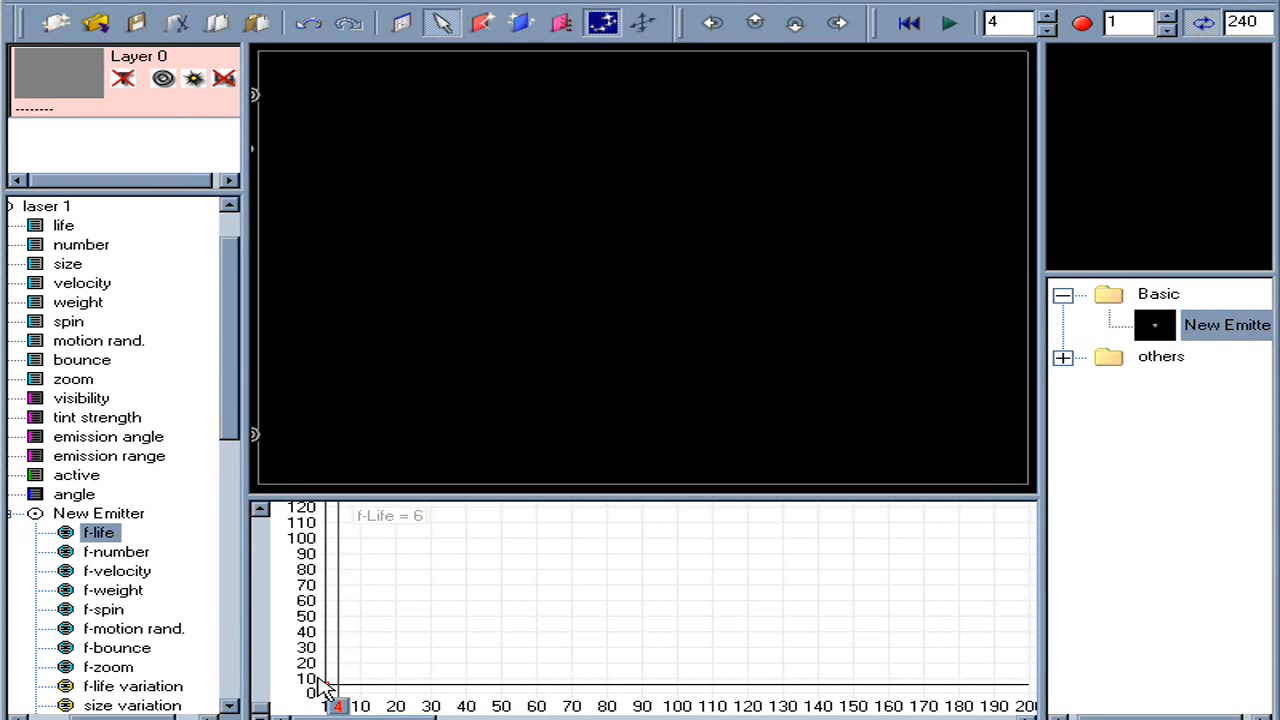
key("space")
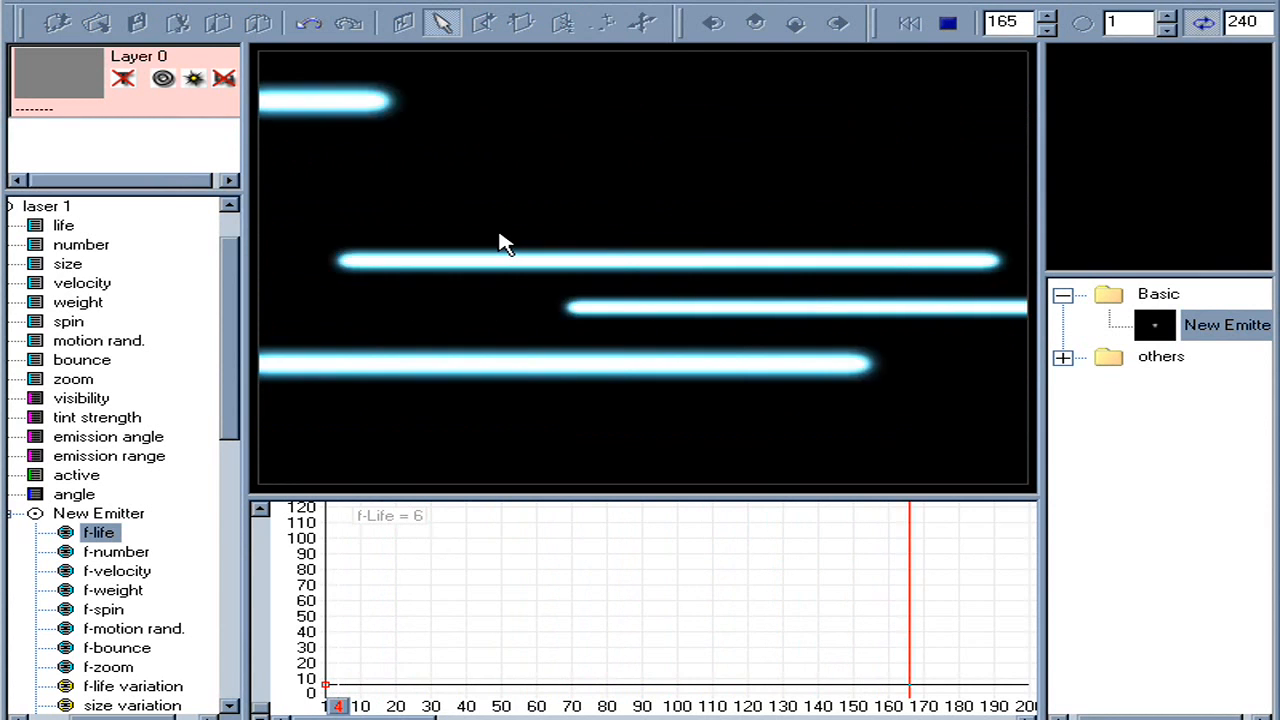
key("space")
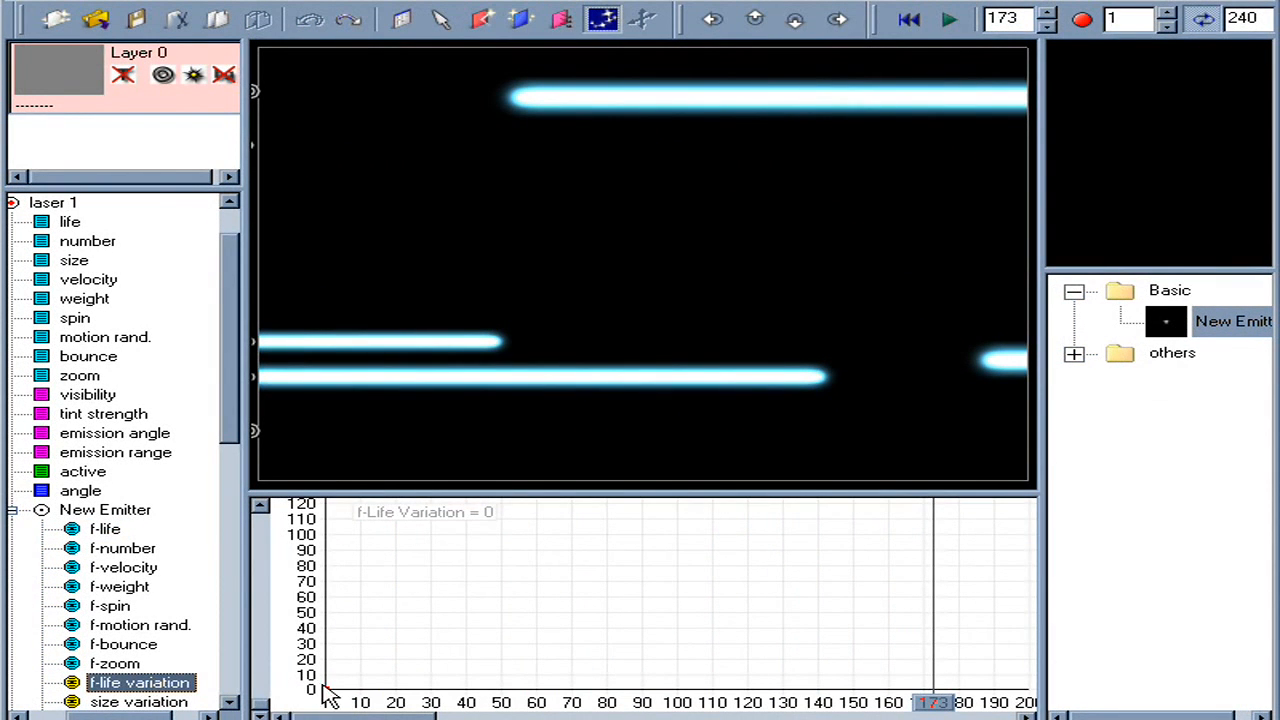
Set the f-life variation of New Emitter to 40 and play the animation from frame 1.
left_click(323, 640)
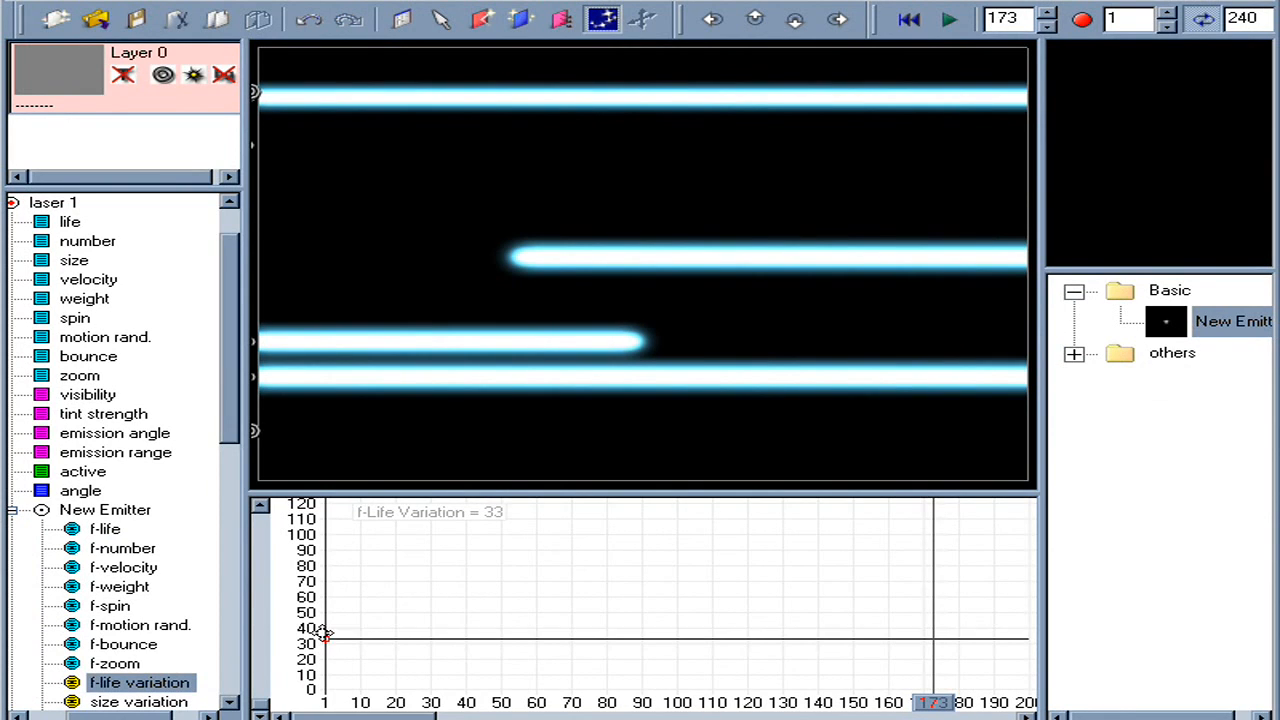
left_click_drag(323, 634, 318, 626)
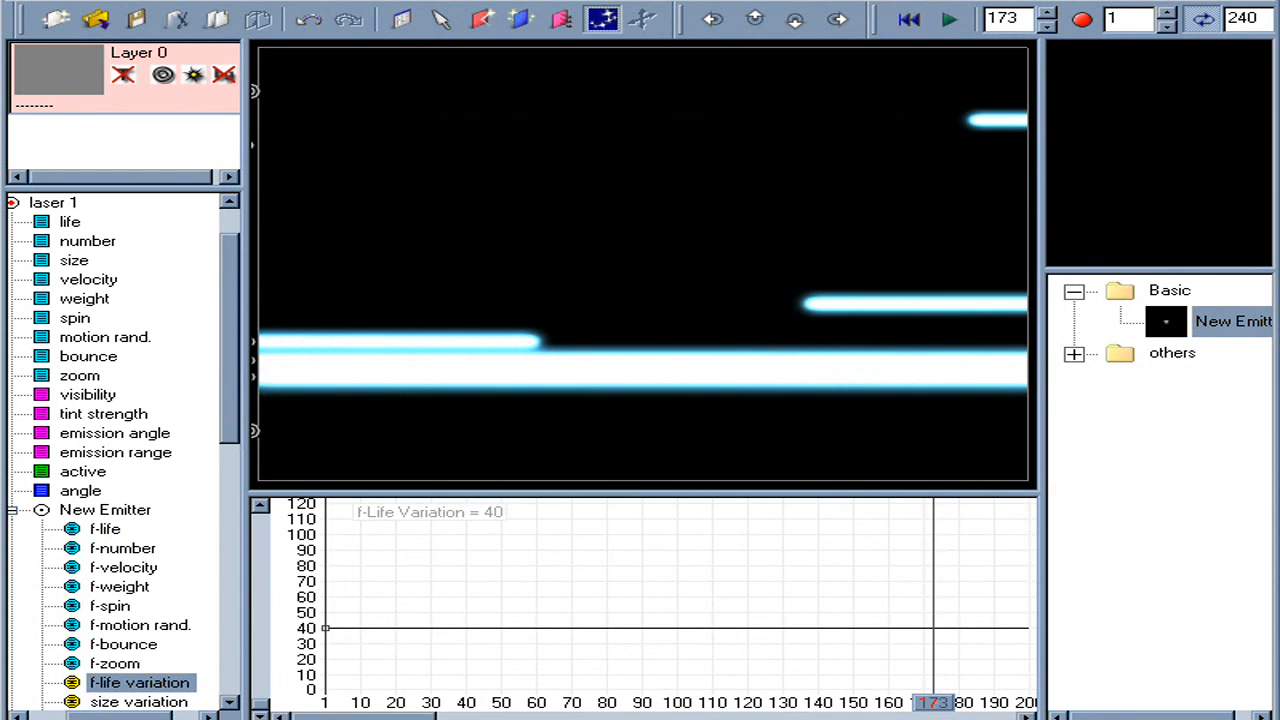
left_click(912, 18)
left_click(949, 18)
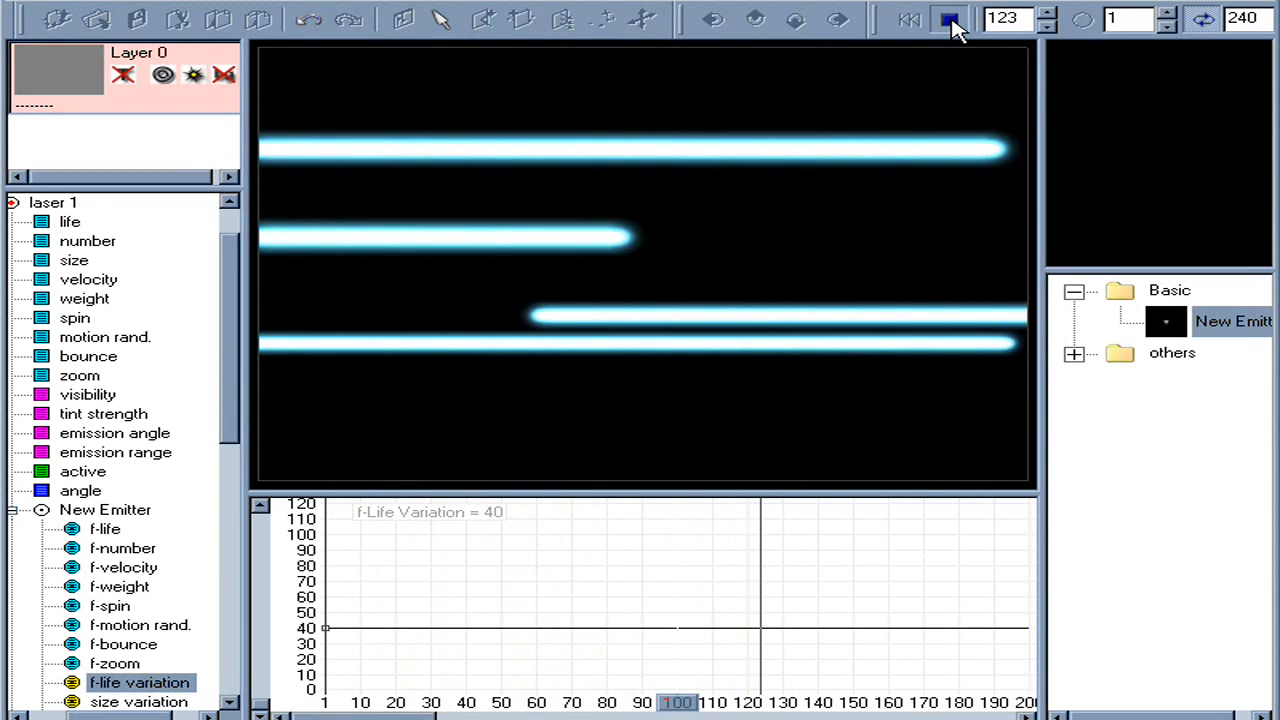
left_click(949, 18)
Set the size variation of the glowBlast particle to 28, rewind, and play the animation to check the uneven glow.
left_click_drag(232, 405, 253, 662)
left_click(126, 645)
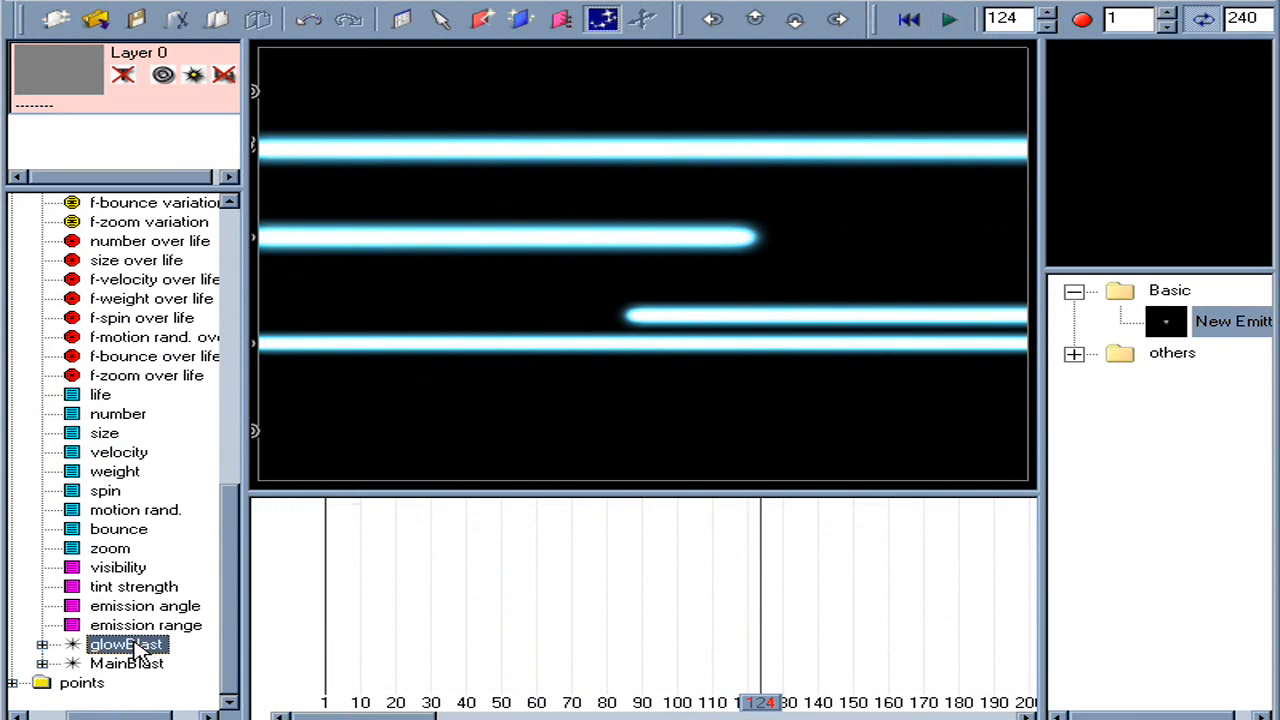
left_click(42, 644)
left_click_drag(88, 717, 118, 717)
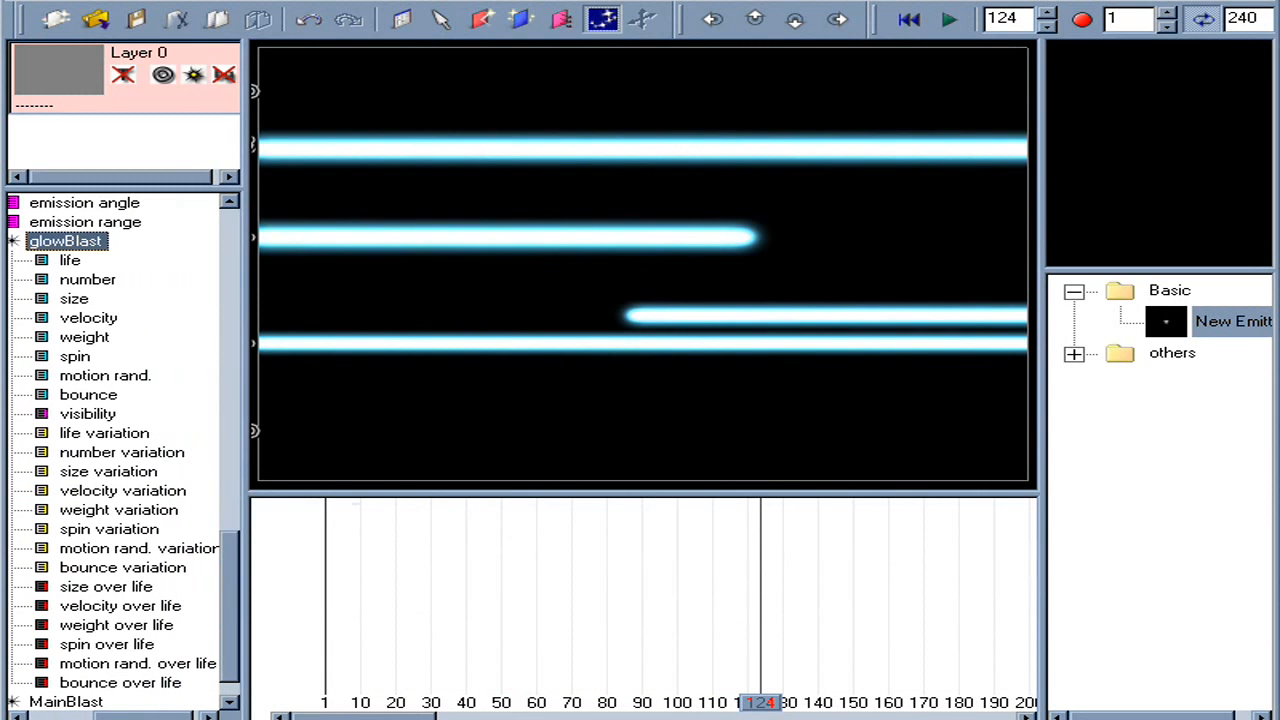
left_click(115, 475)
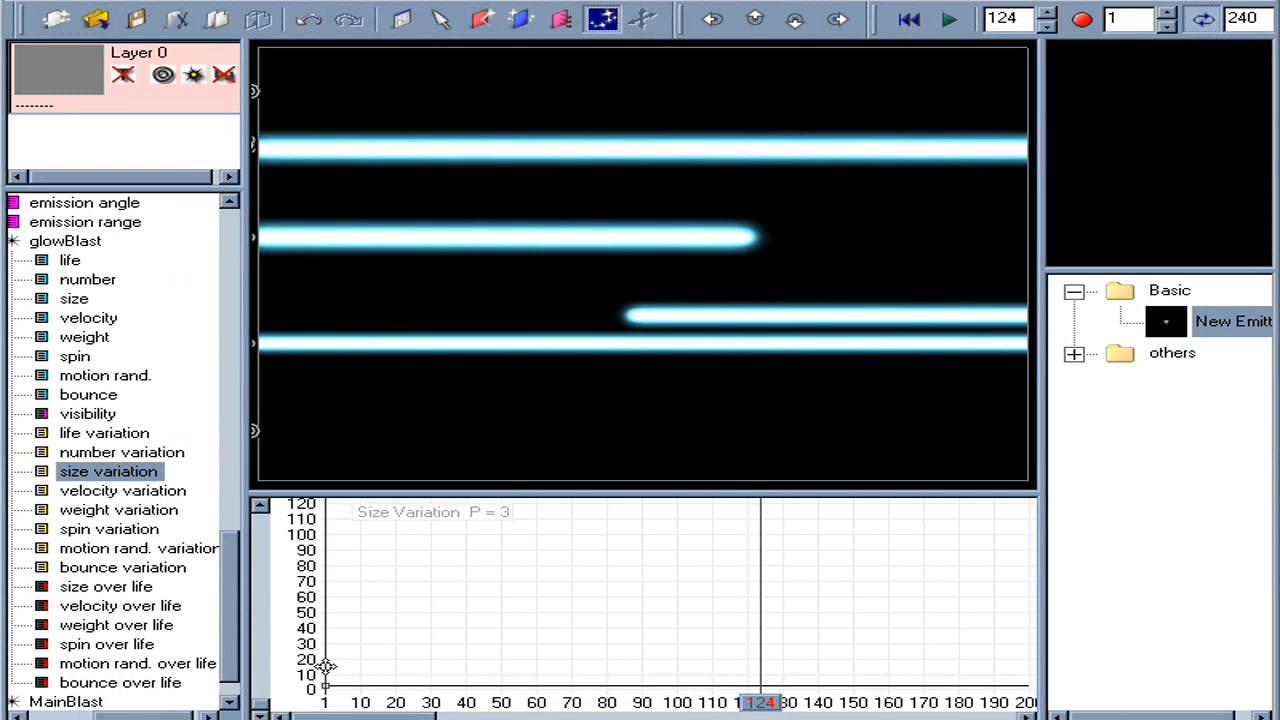
left_click_drag(326, 662, 318, 645)
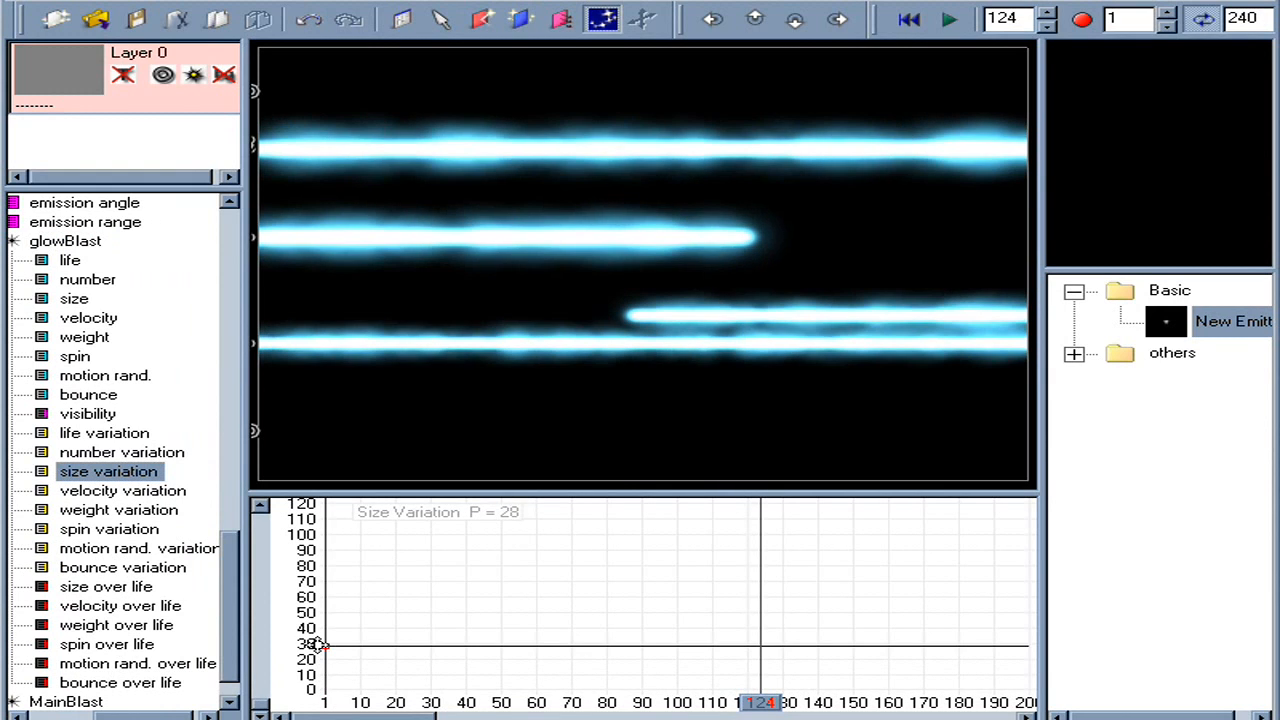
left_click(918, 24)
left_click(918, 24)
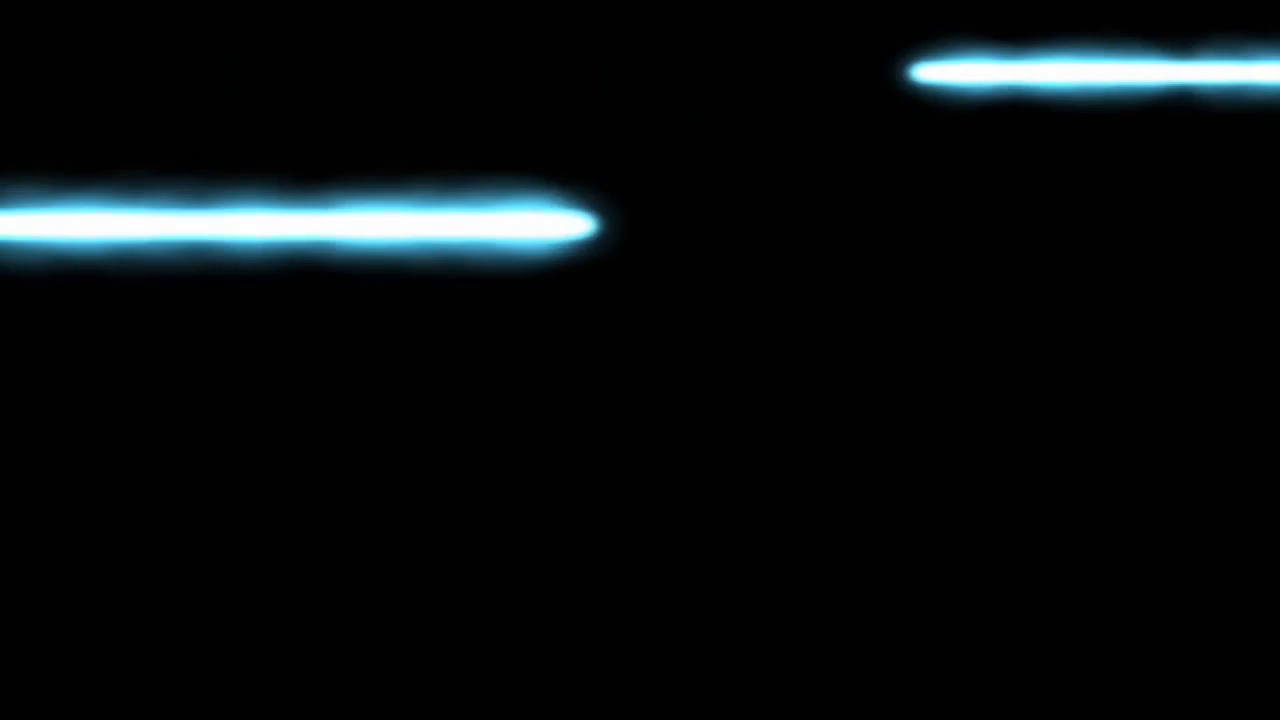